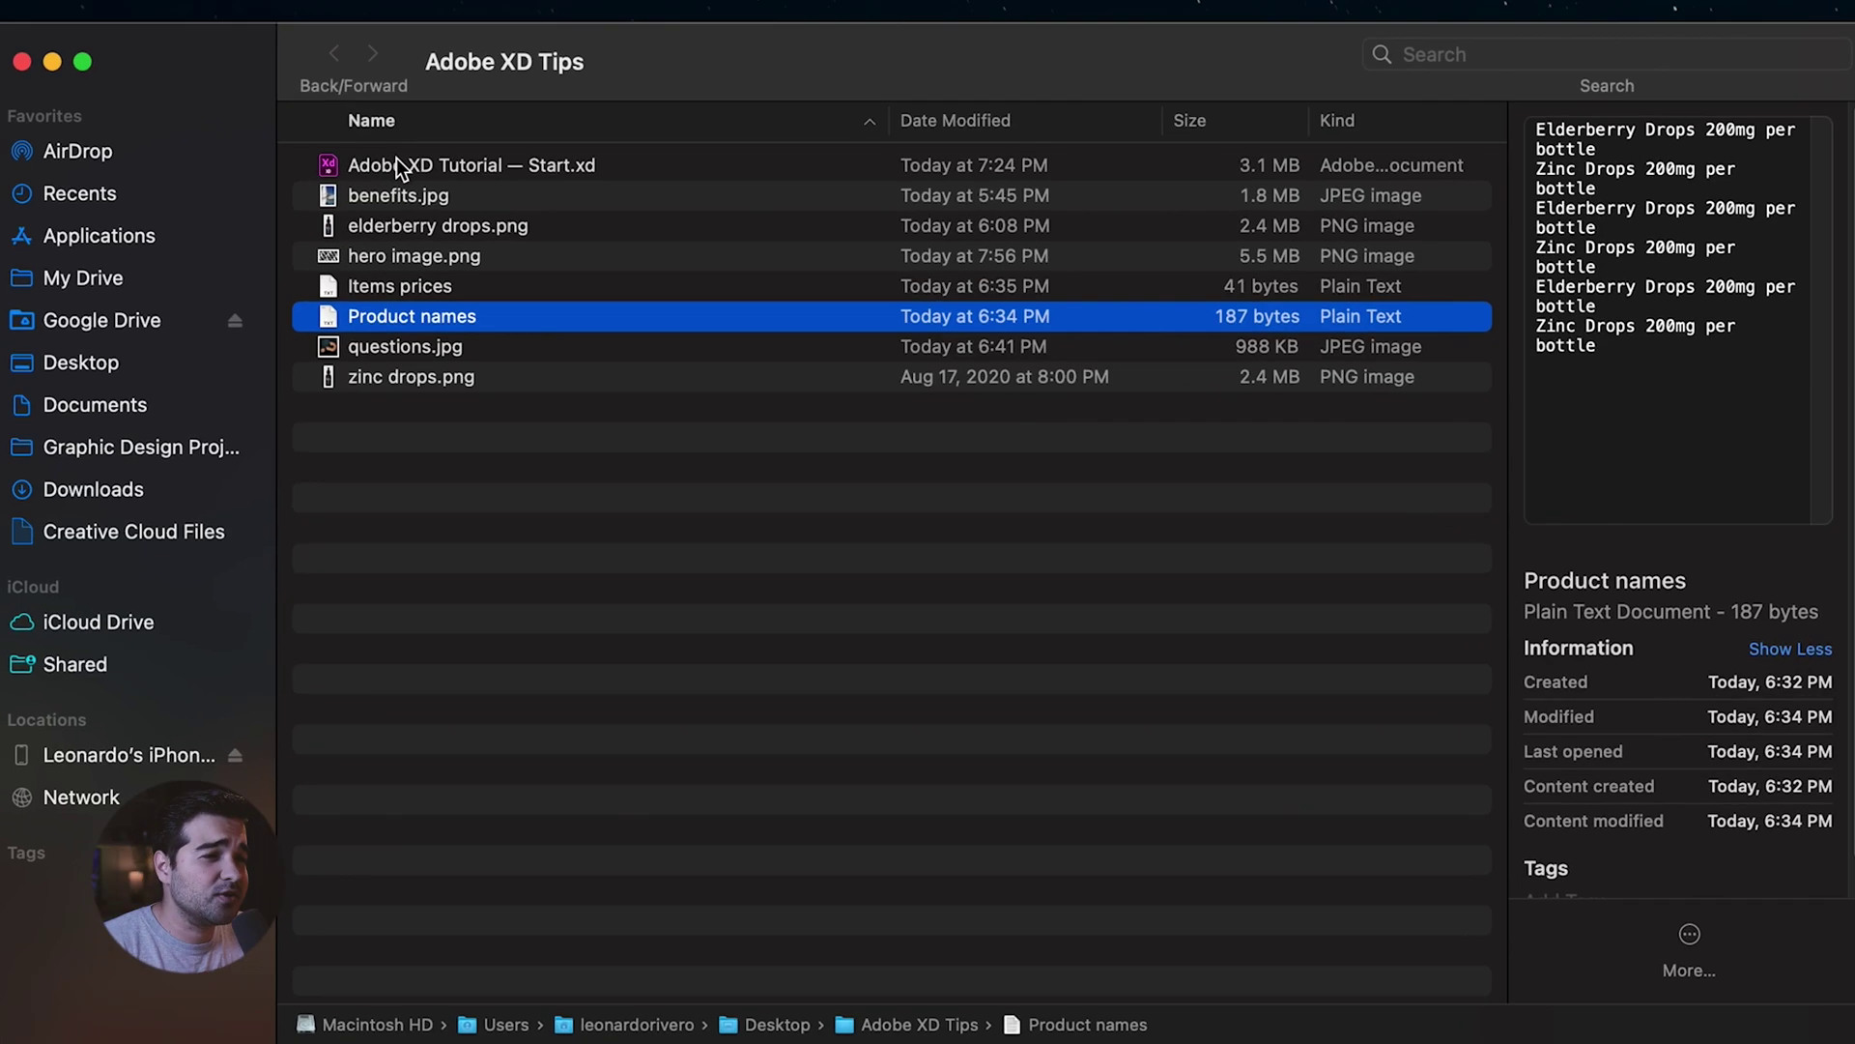
Open Adobe XD Tutorial — Start.xd from the Adobe XD Tips folder in Finder.
double_click(396, 162)
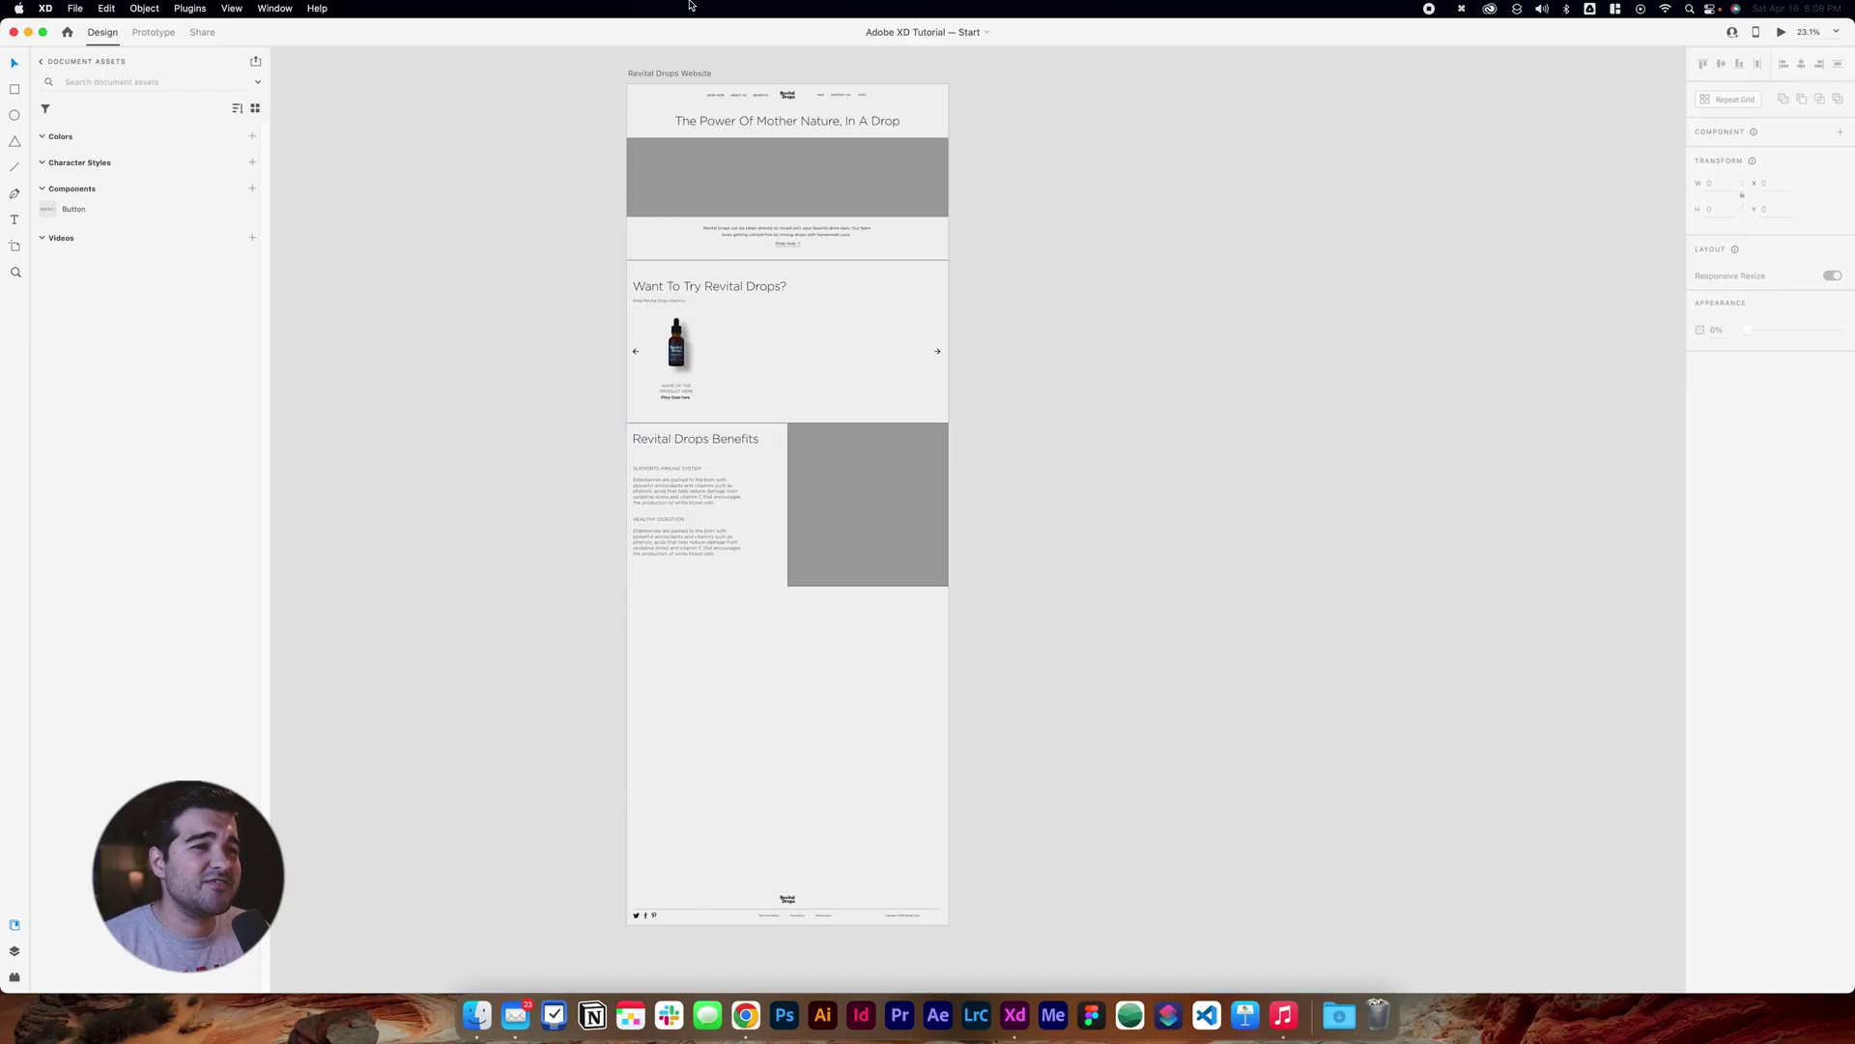
scroll(543, 126, "up", 5)
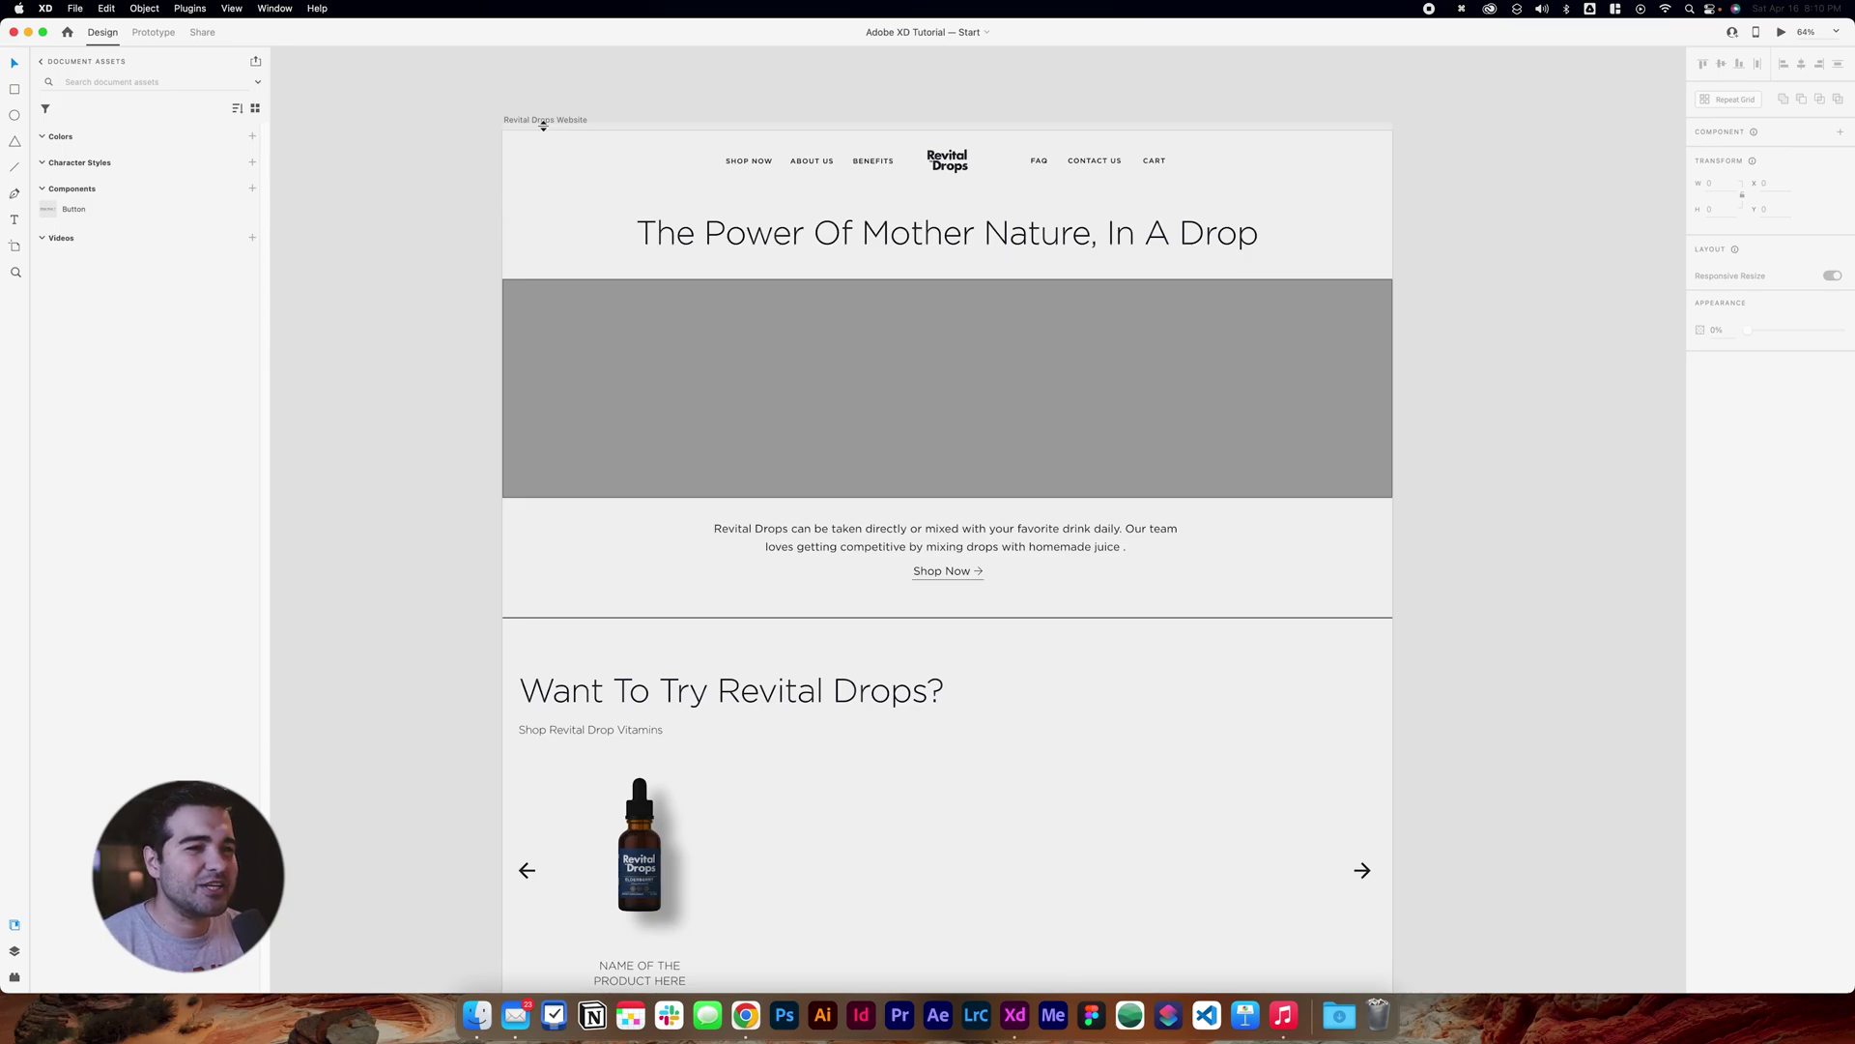
Give the Revital Drops Website artboard a 15-column Layout grid with pink columns at 22% opacity.
left_click(549, 121)
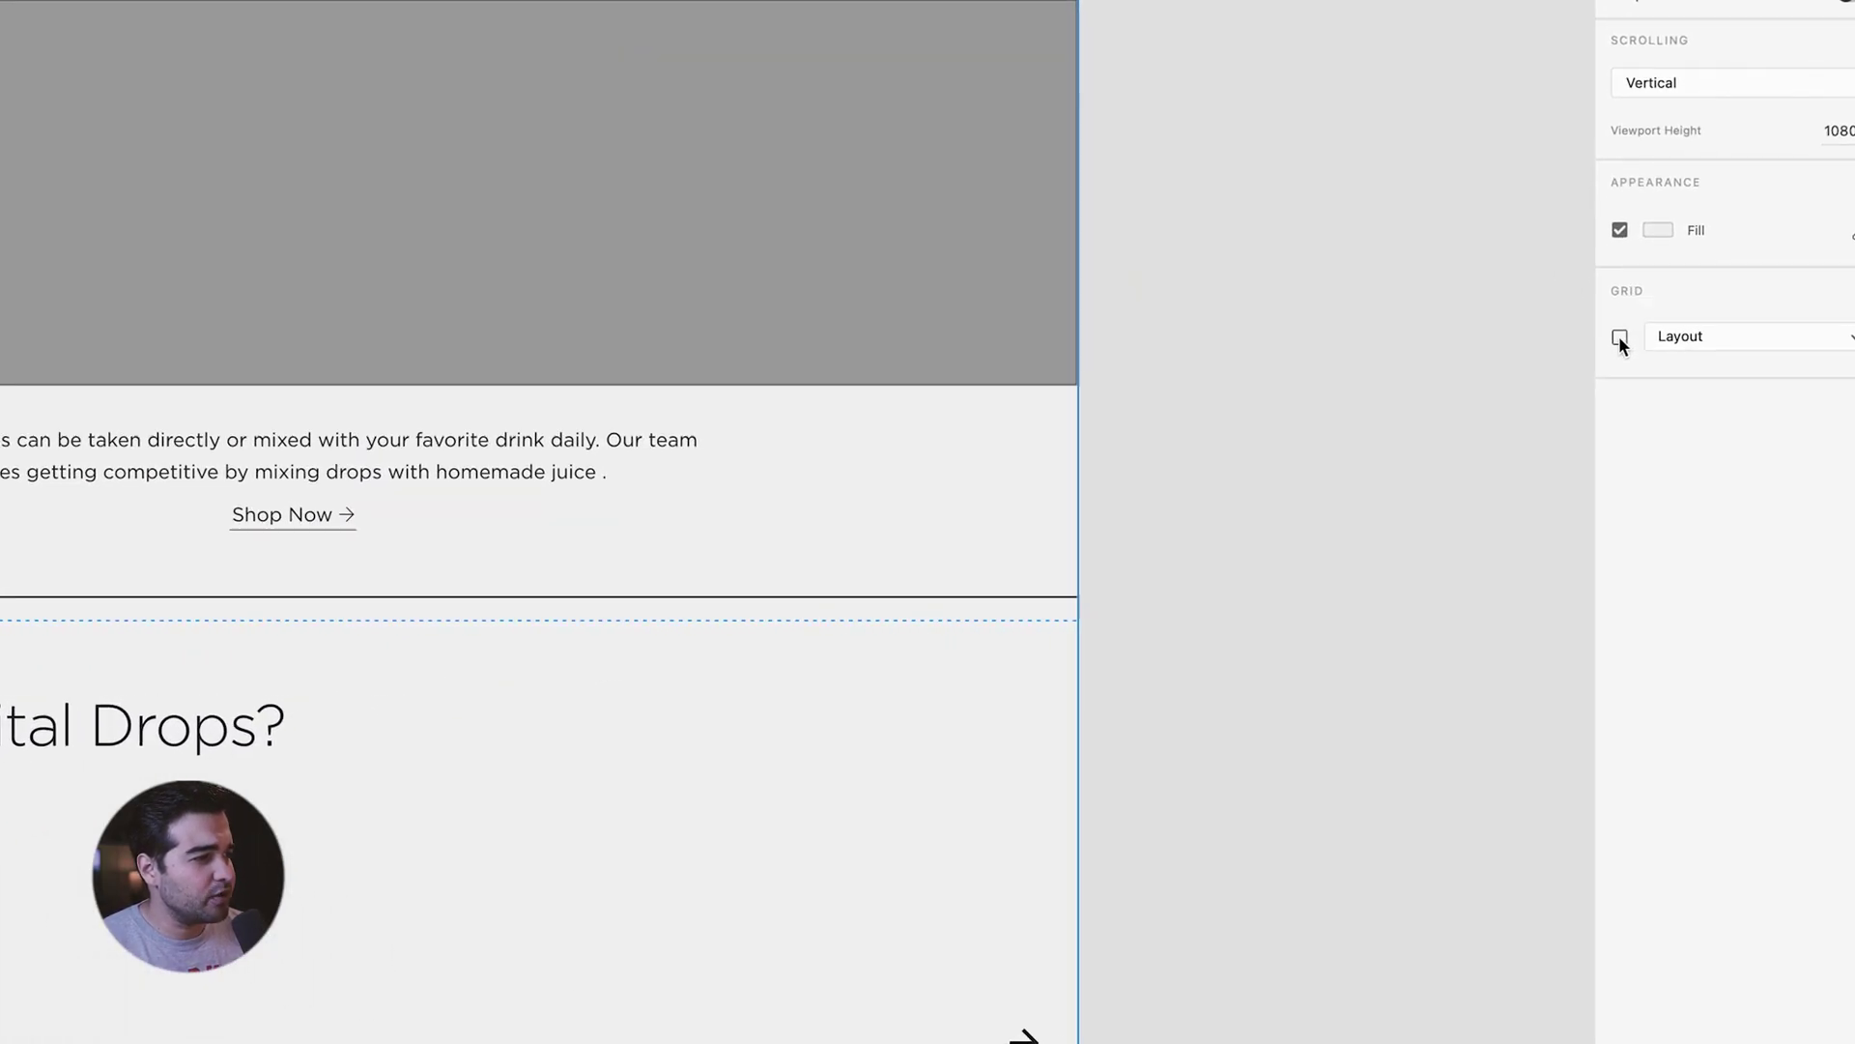
left_click(1622, 374)
left_click(1675, 375)
left_click(1610, 291)
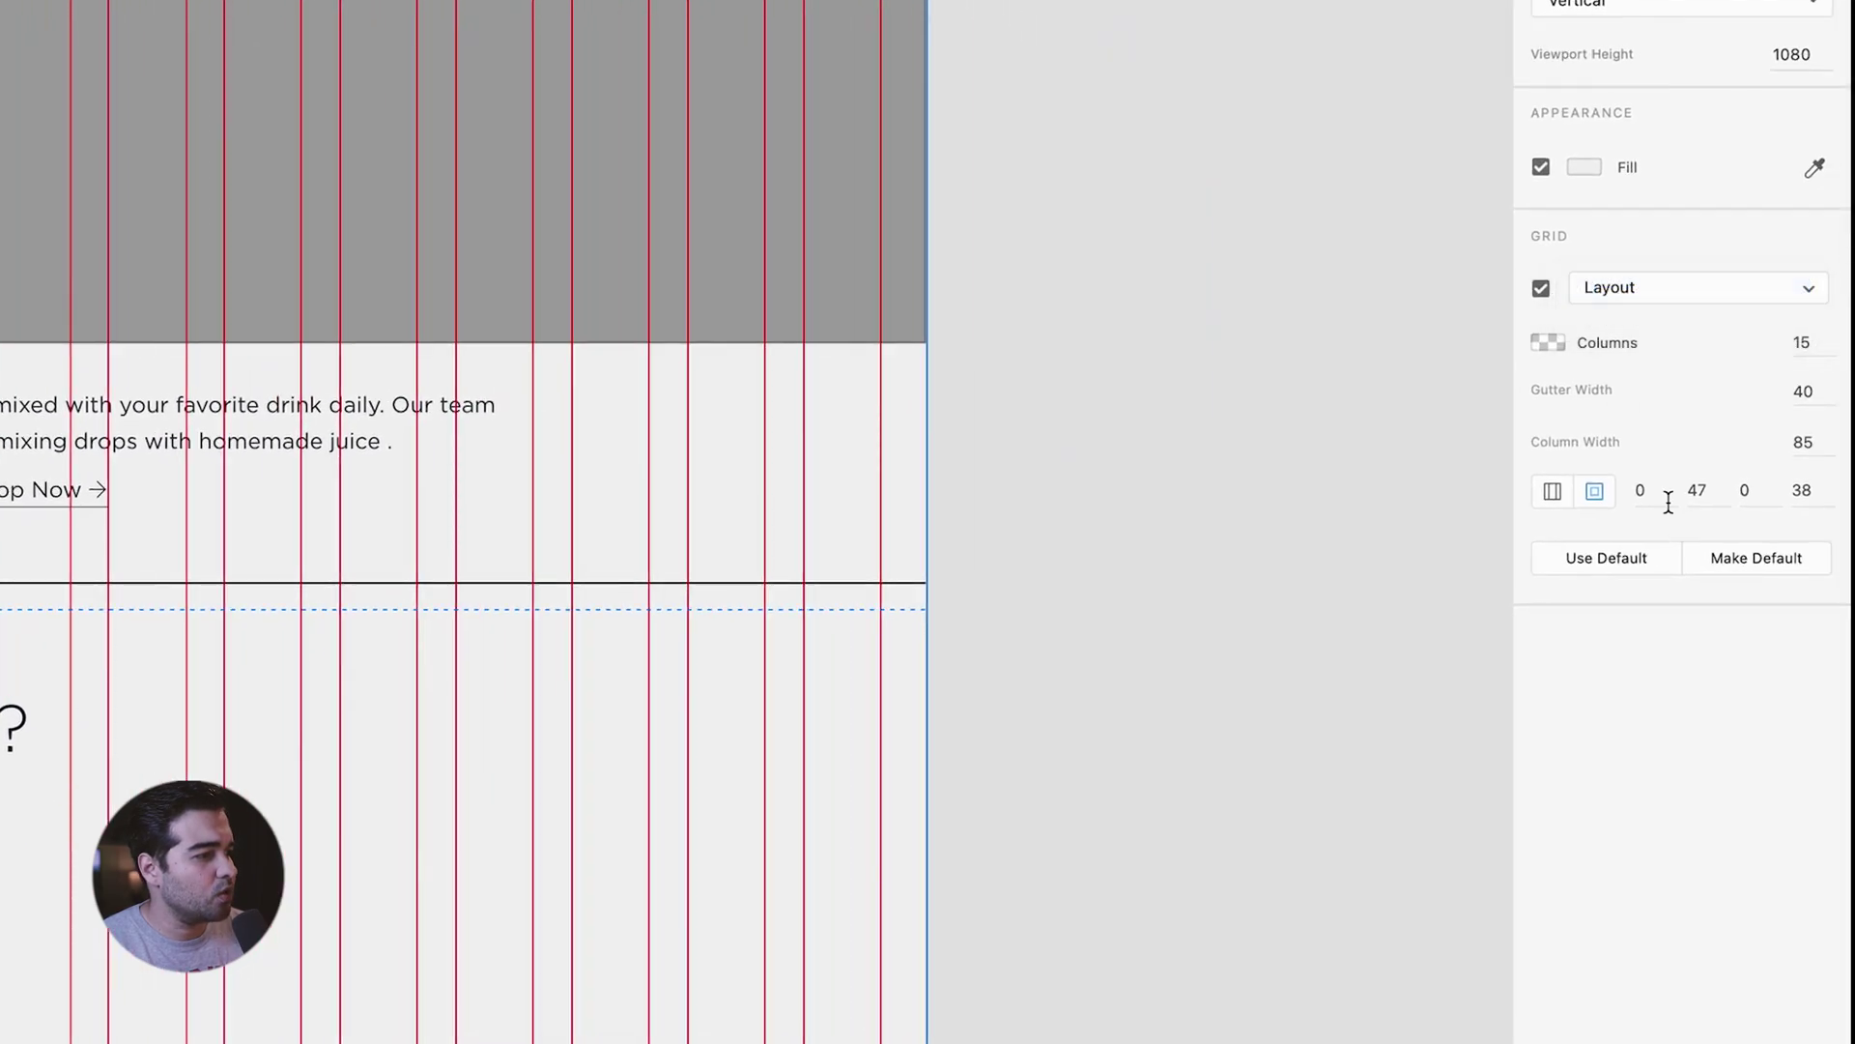
left_click(1547, 339)
left_click(1487, 390)
left_click_drag(1487, 391, 1453, 424)
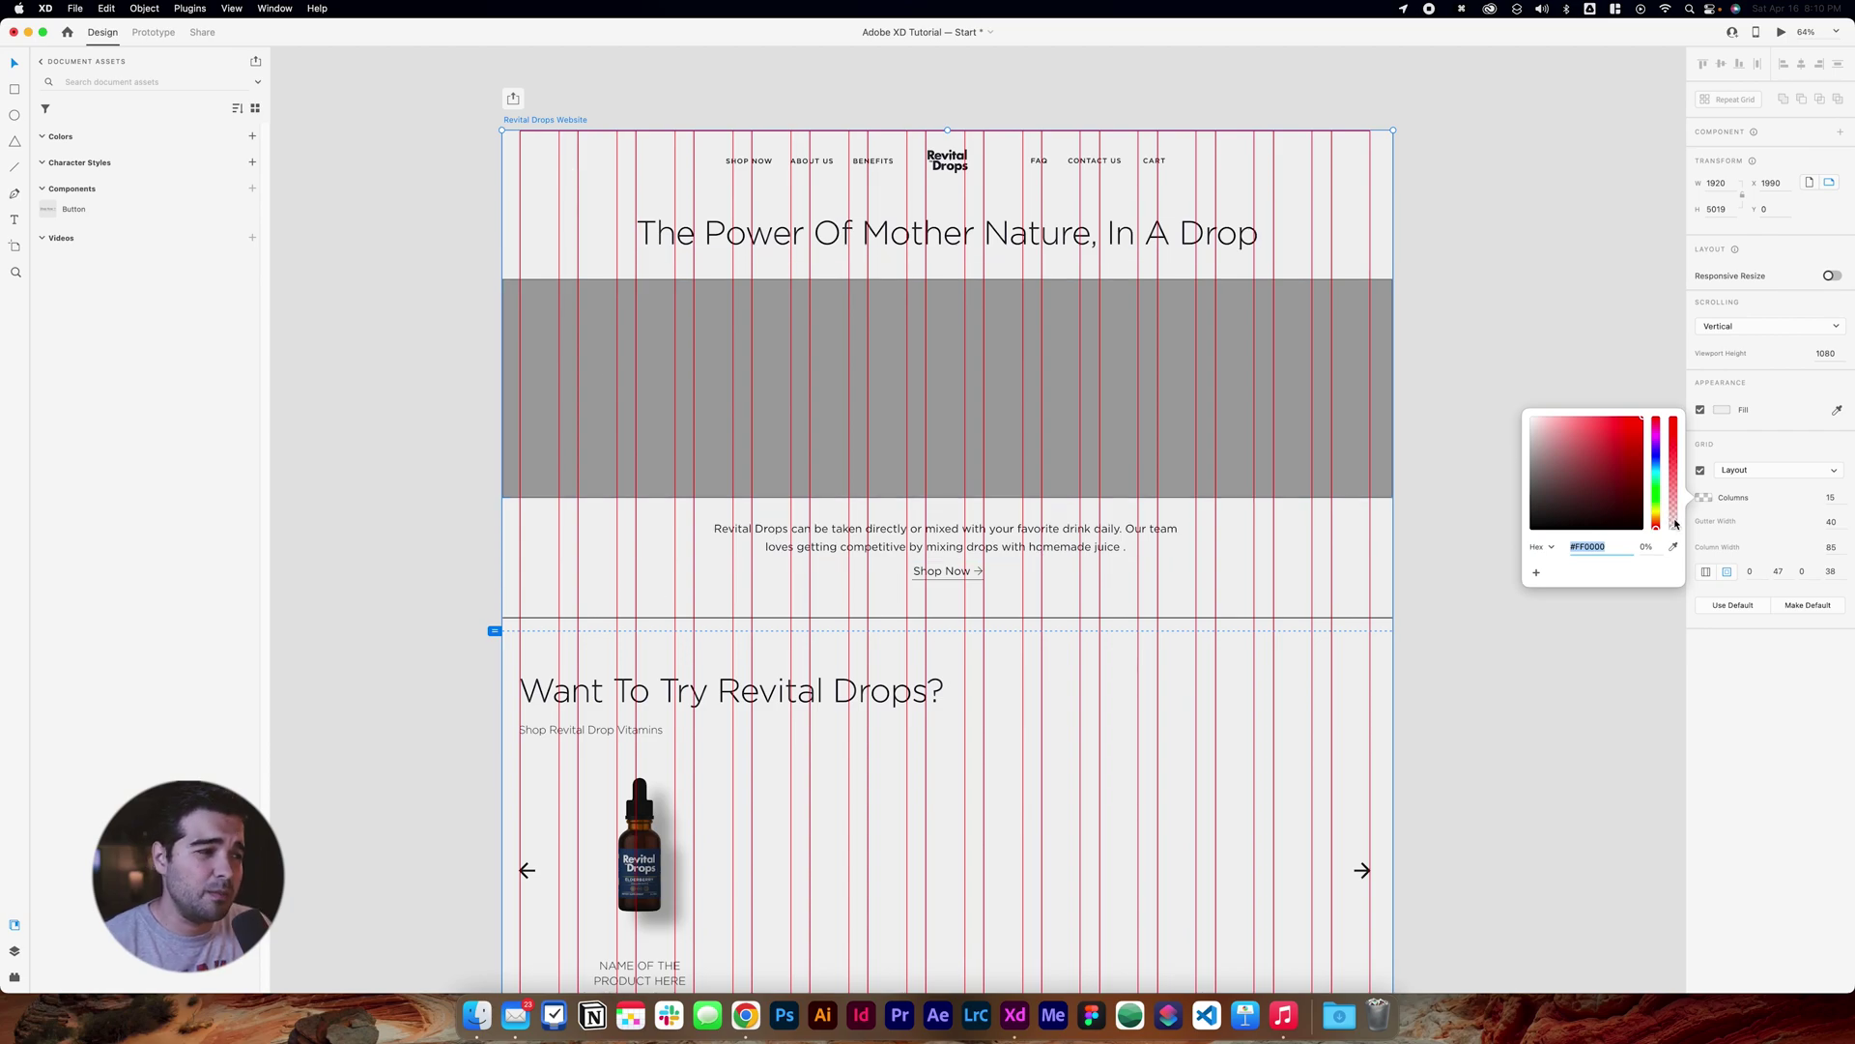
left_click_drag(1676, 523, 1676, 509)
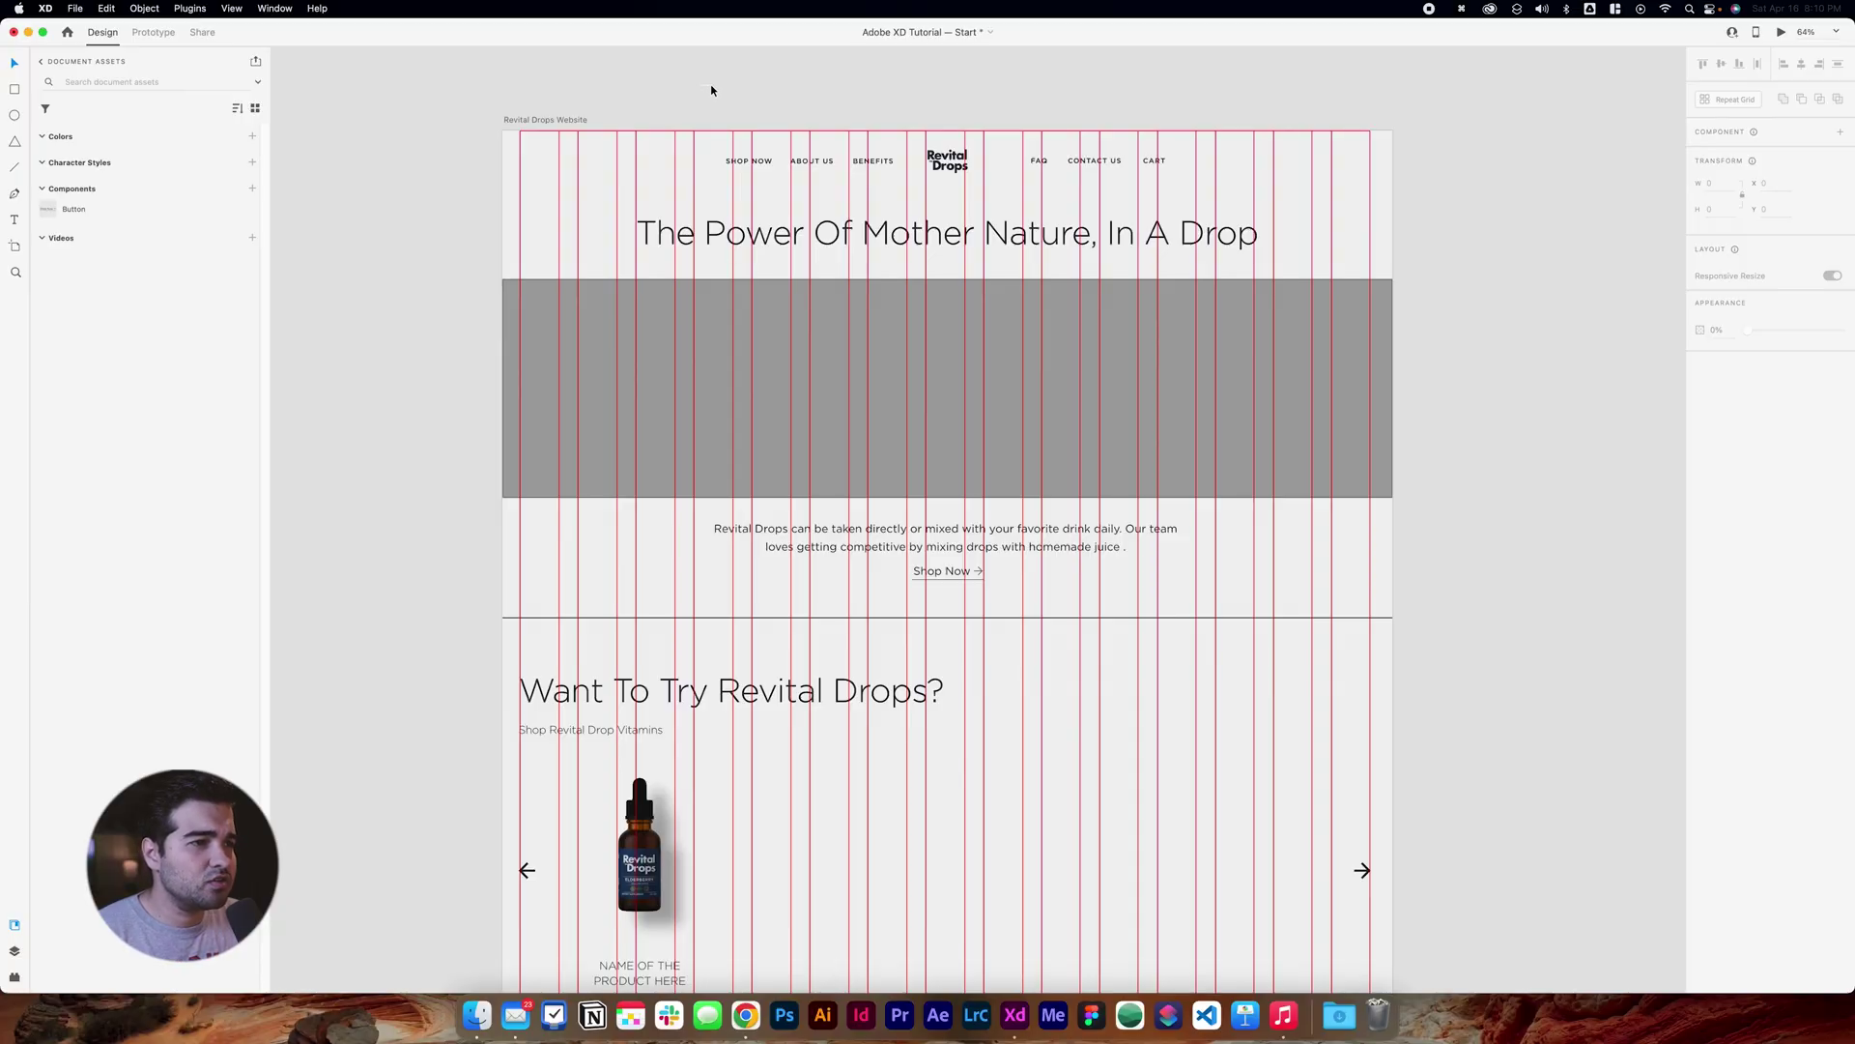
Widen the navigation items so the links stretch to the outer grid columns on both sides.
left_click_drag(703, 82, 1247, 223)
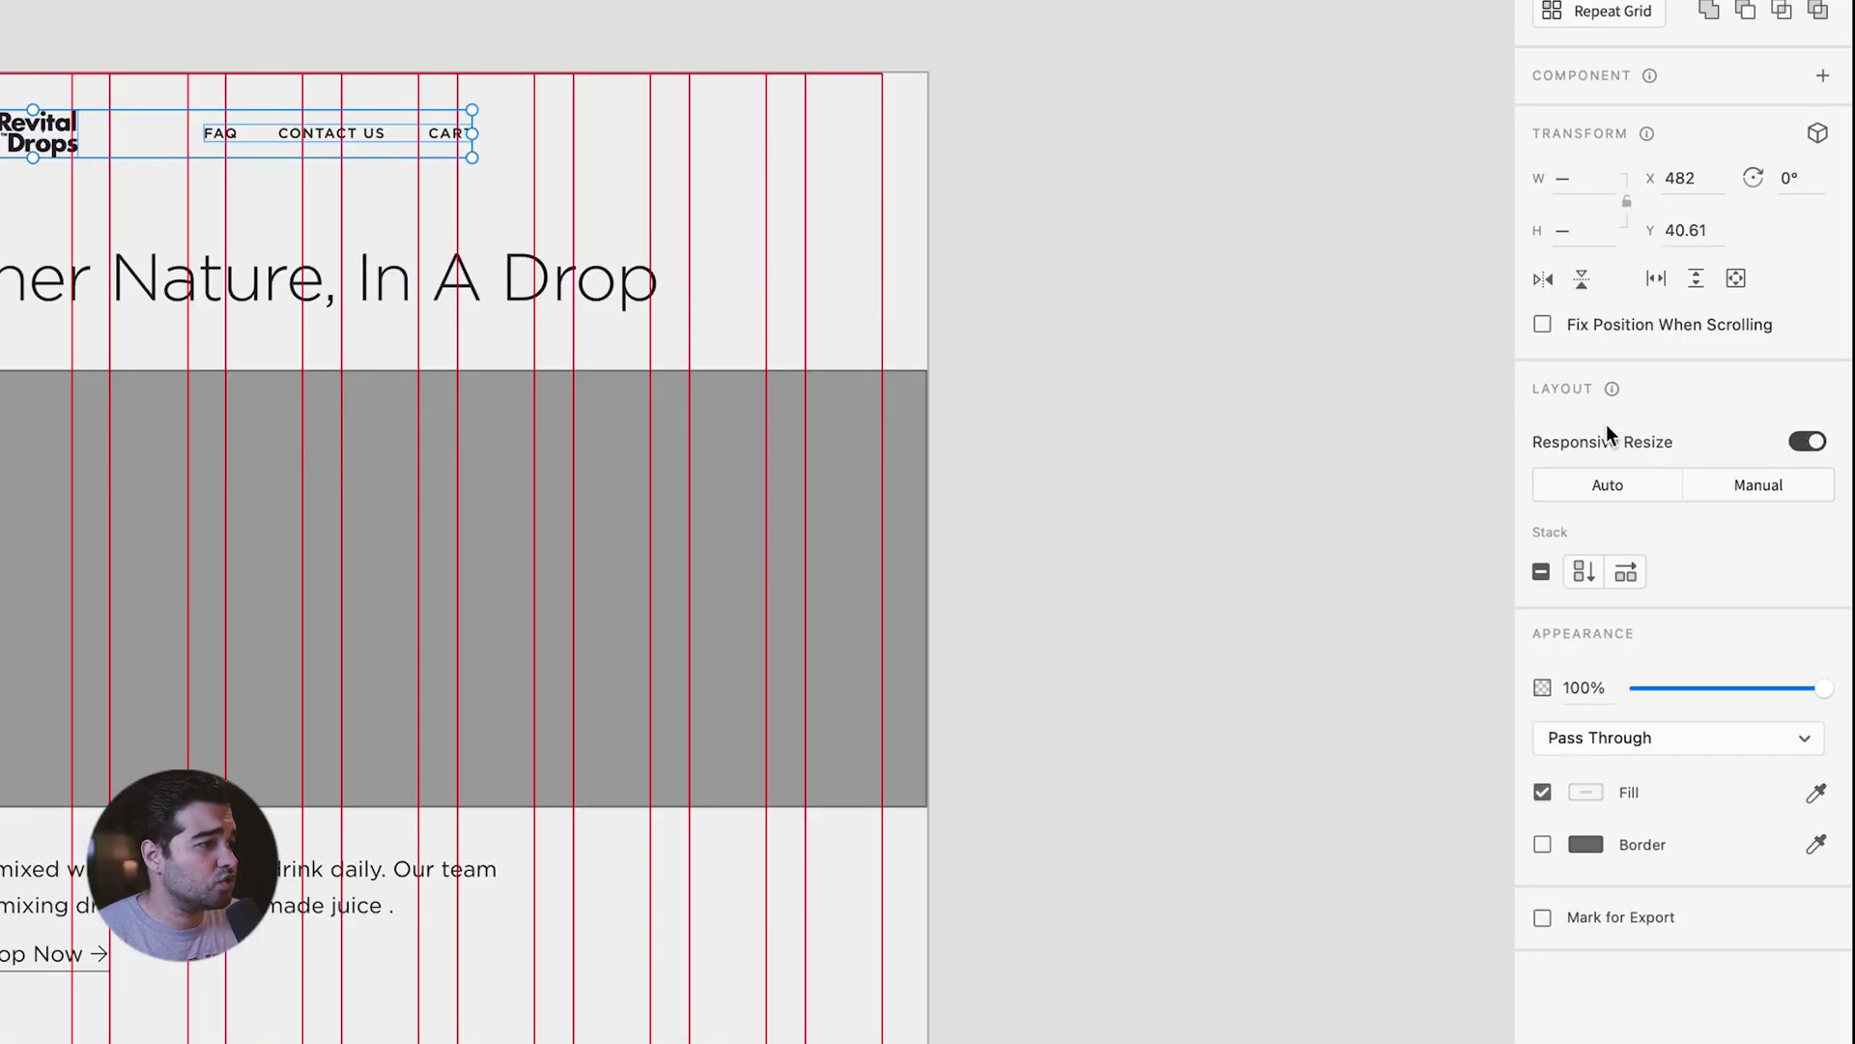
left_click(1805, 443)
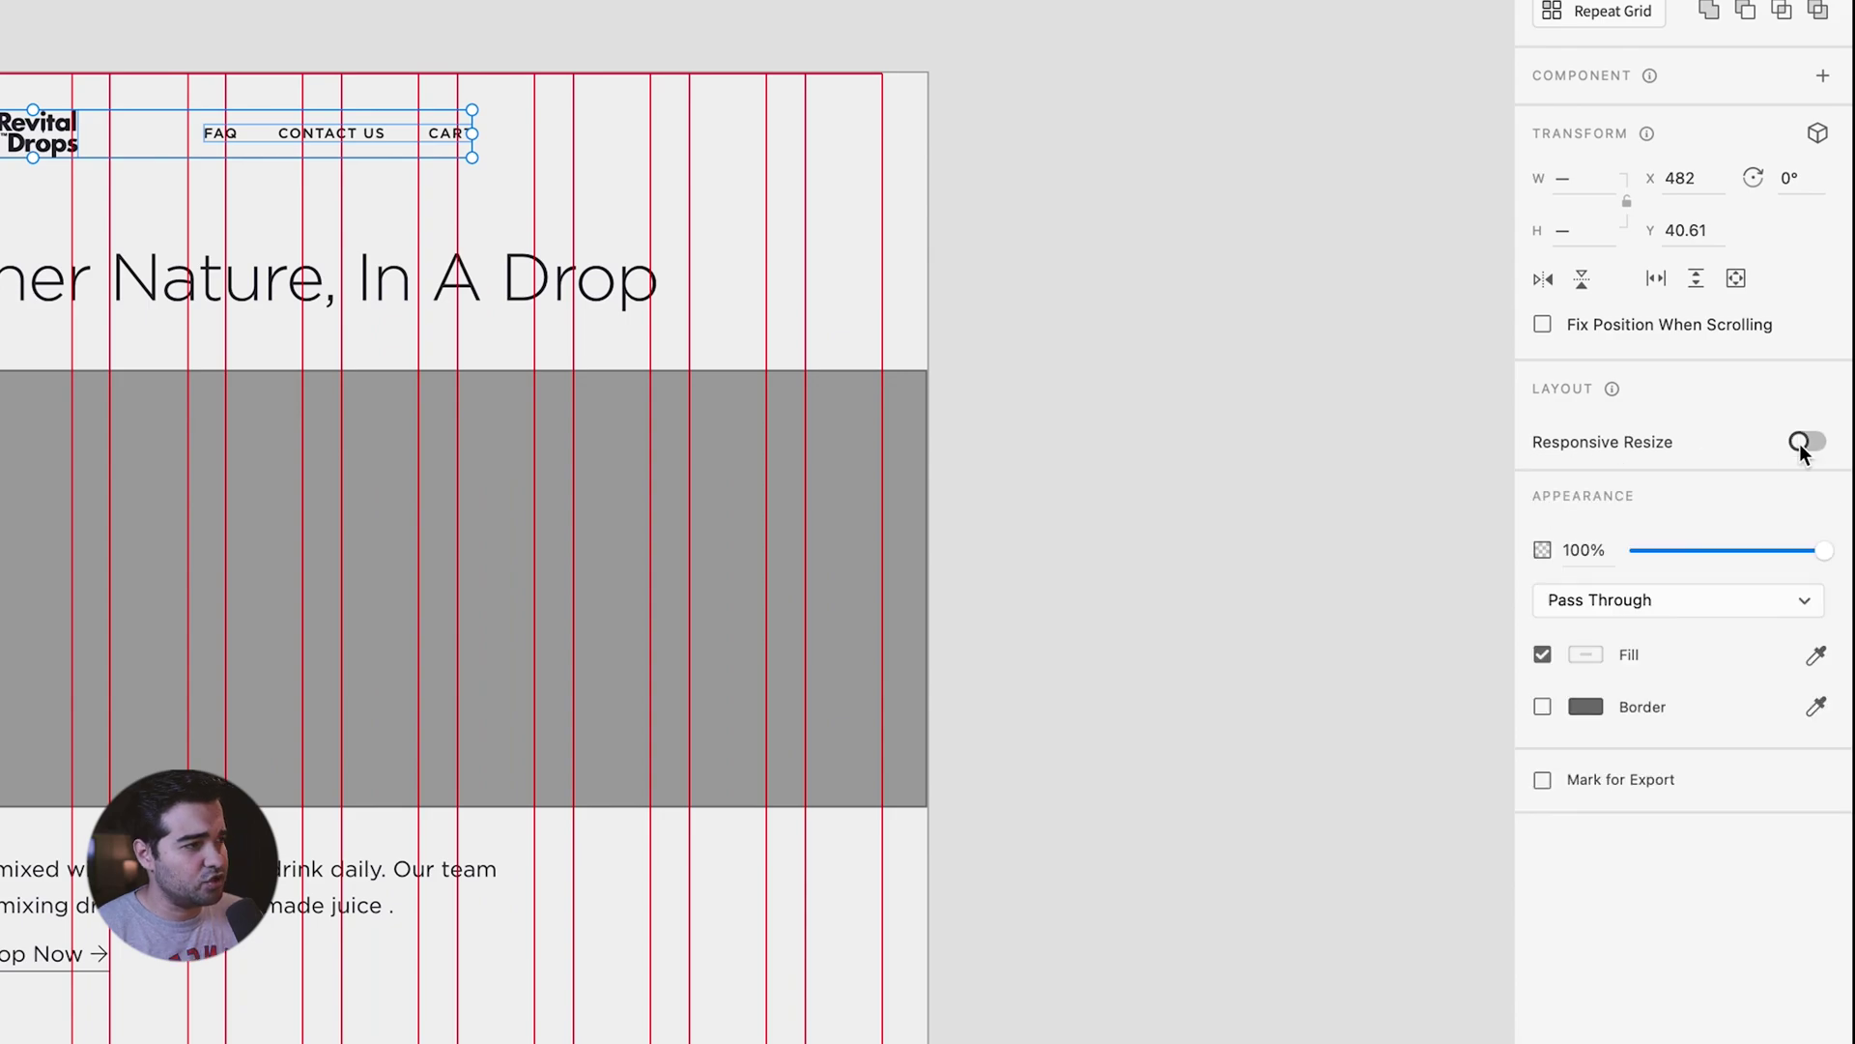
left_click(1802, 444)
left_click_drag(472, 133, 683, 140)
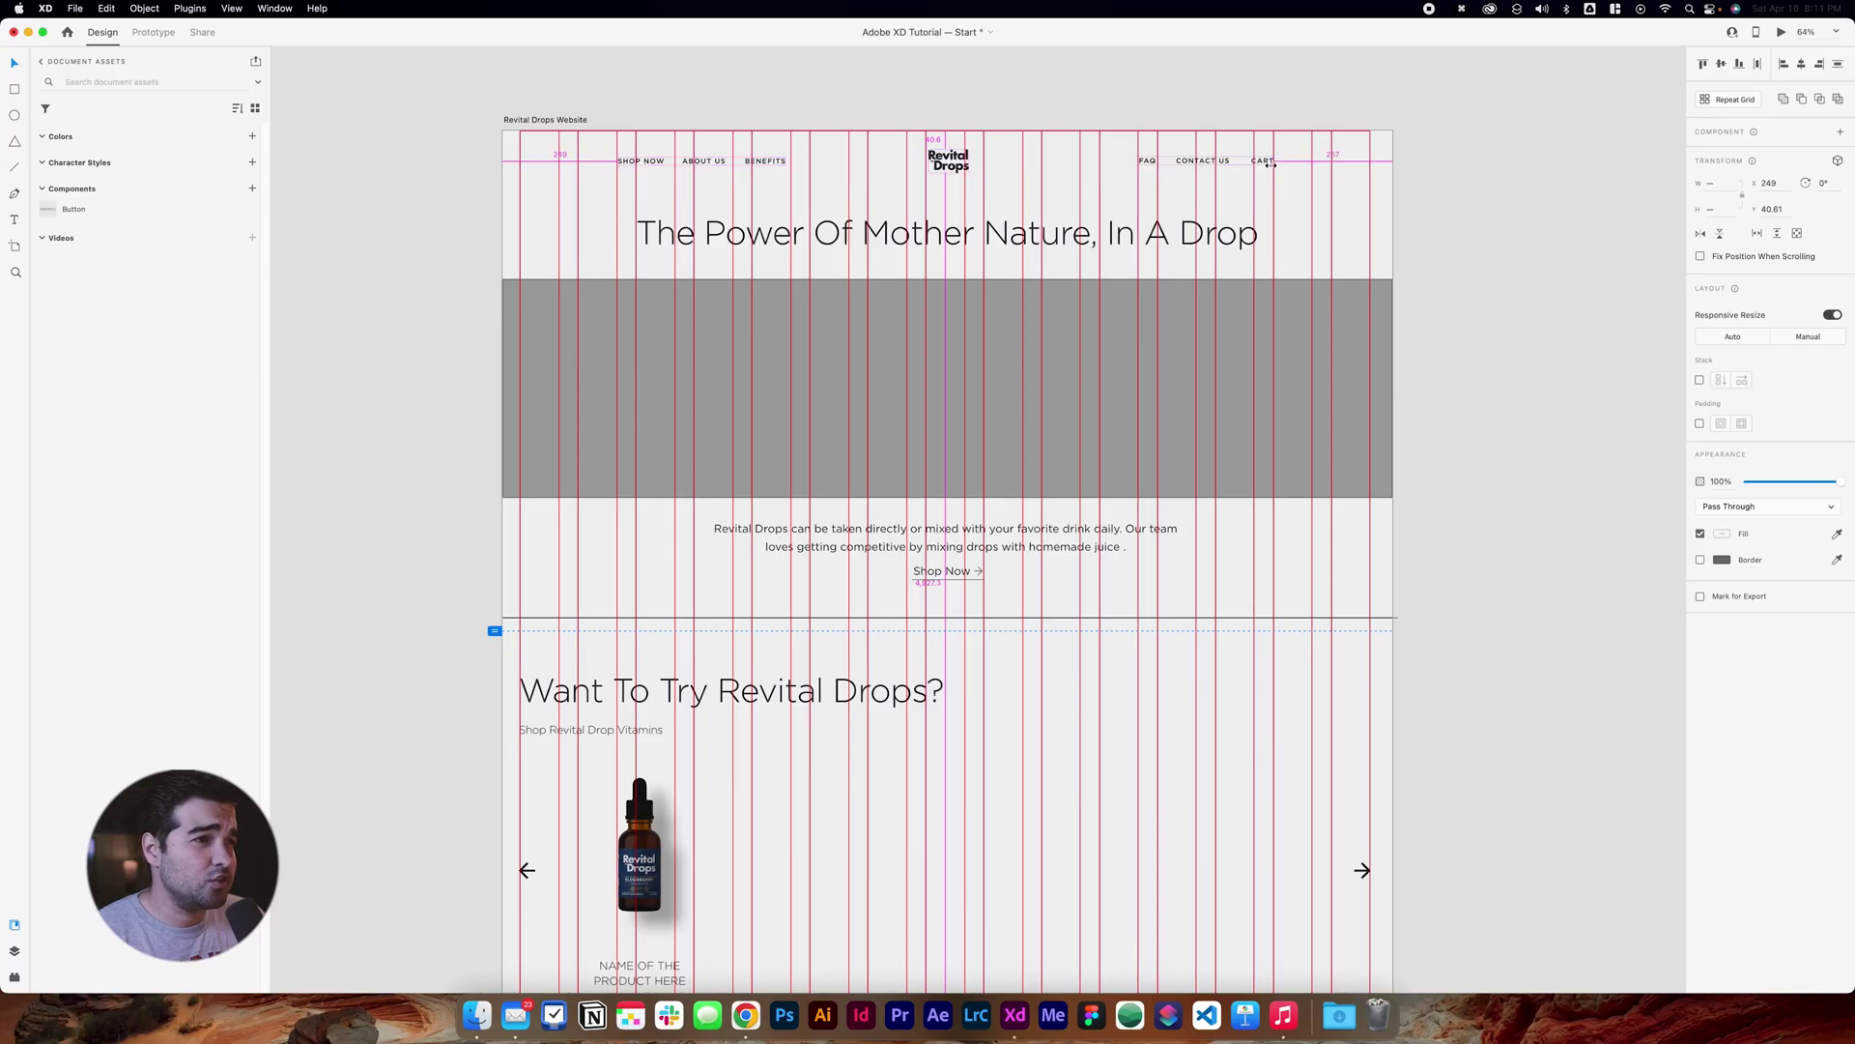
left_click_drag(1270, 164, 1374, 171)
left_click(545, 192)
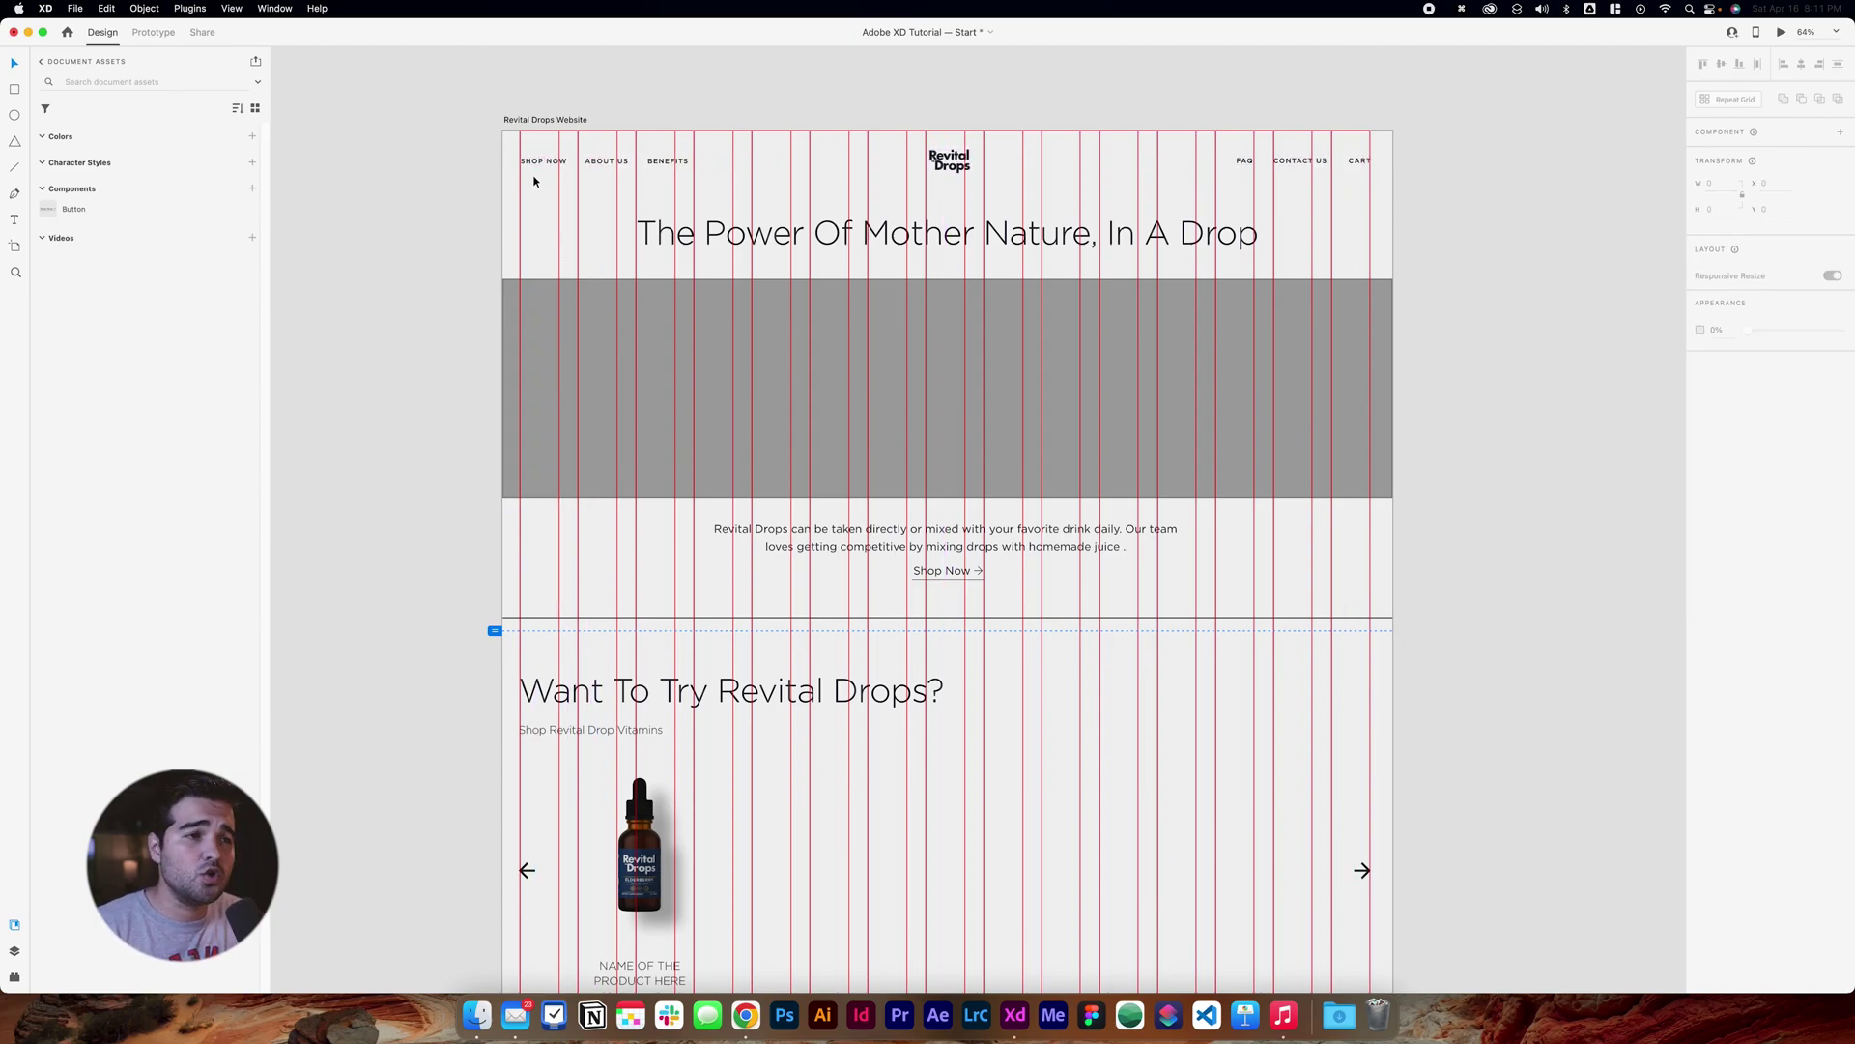
Stack SHOP NOW, ABOUT US and BENEFITS in a row with 50 spacing.
left_click_drag(535, 189, 664, 152)
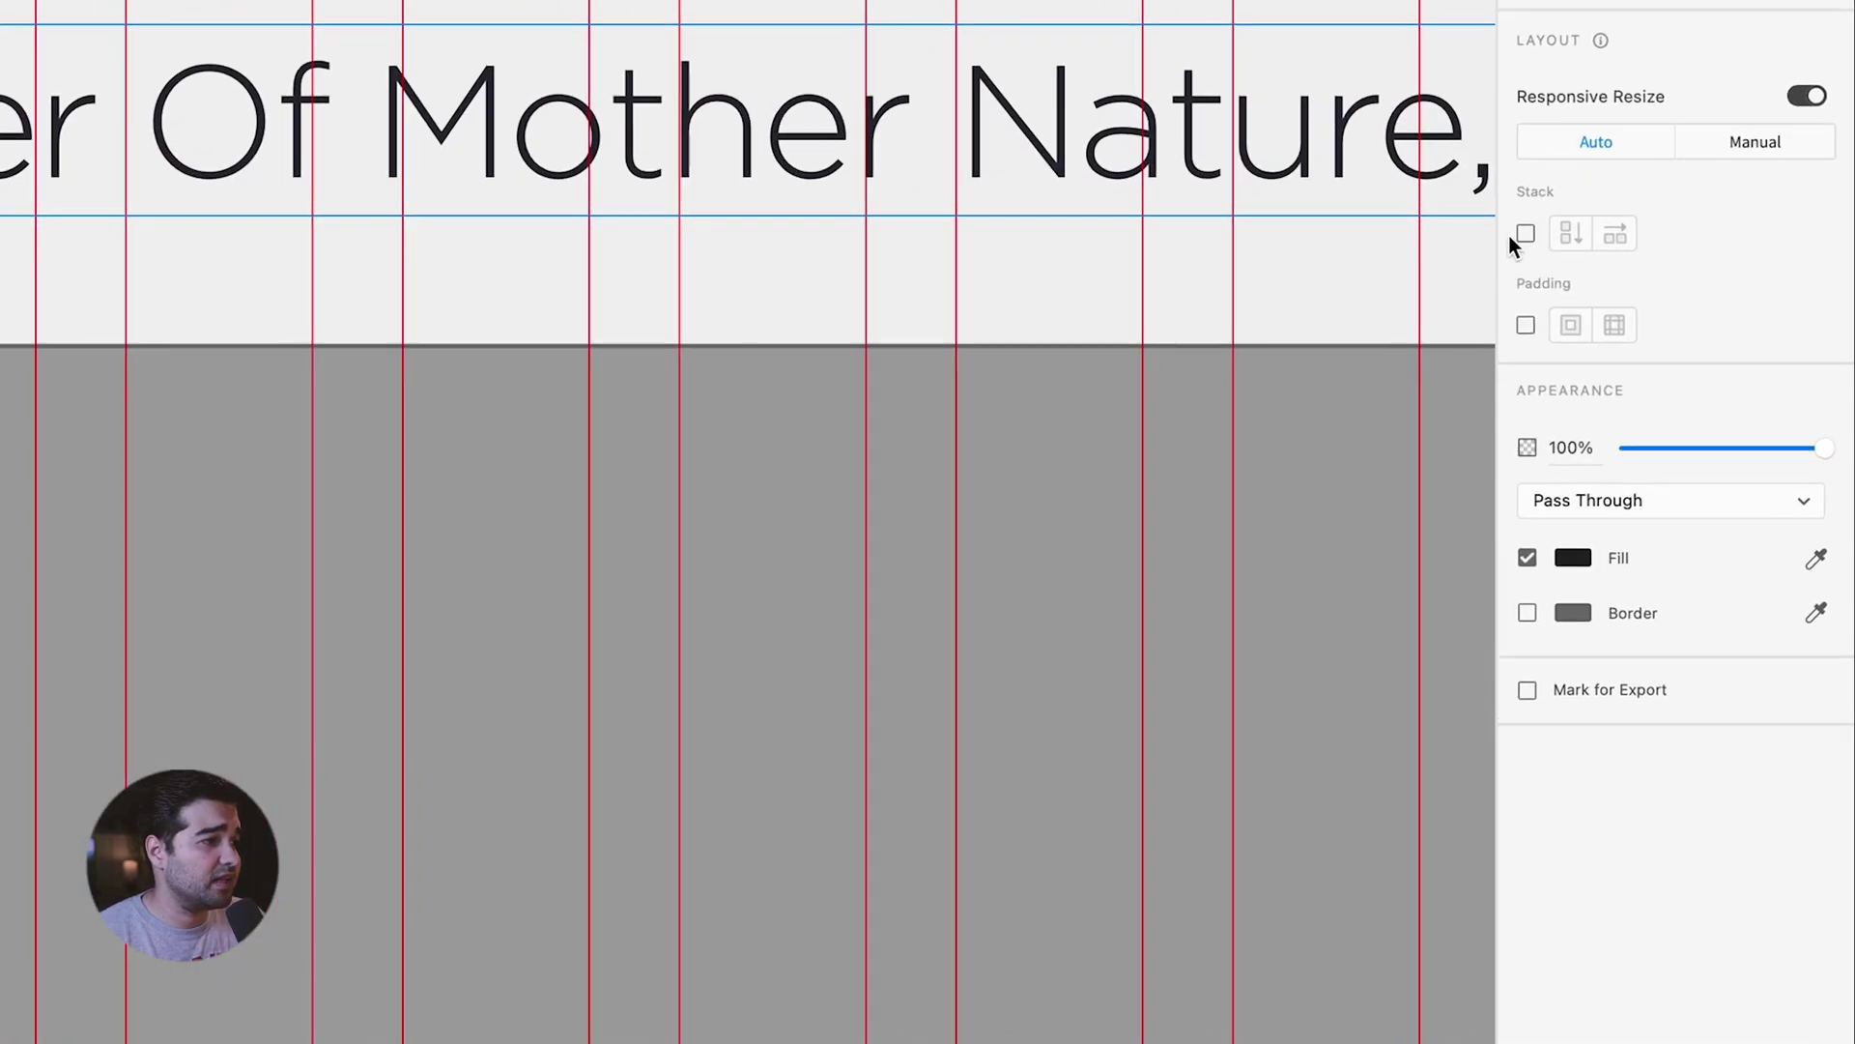
left_click(1517, 234)
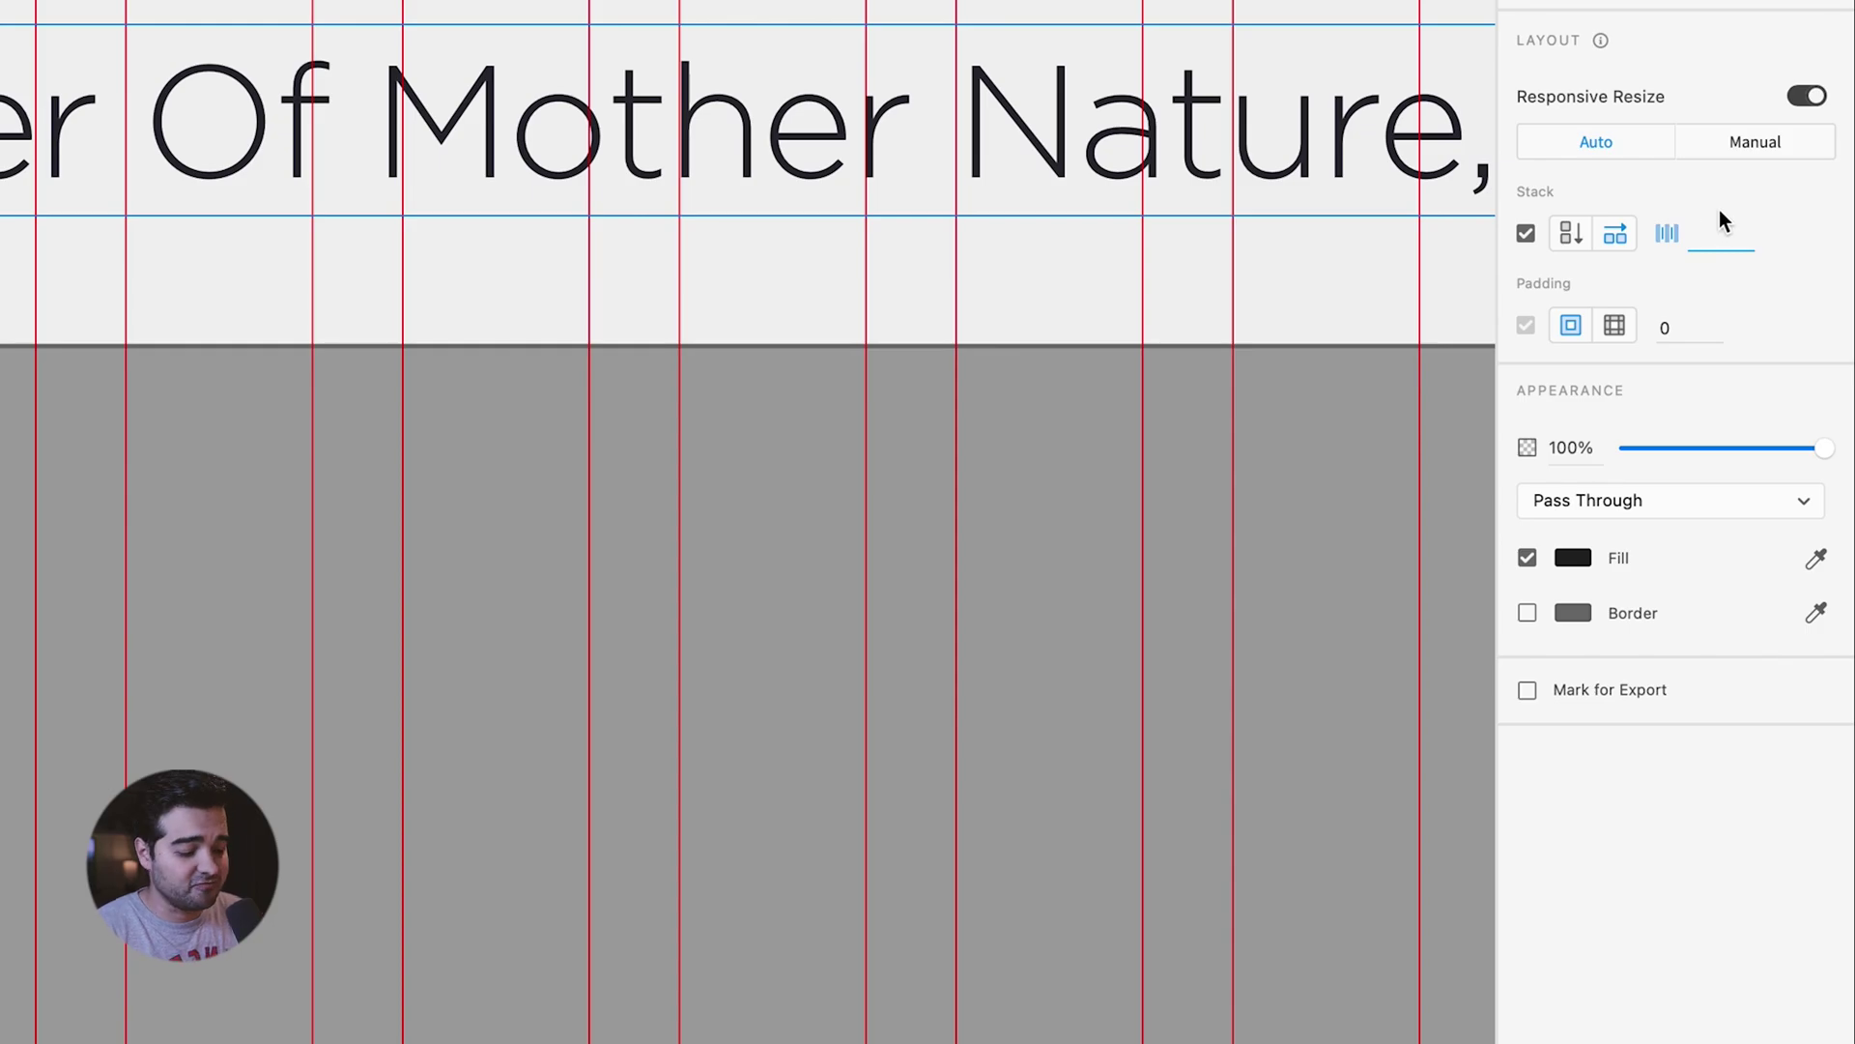
type("50")
key("Return")
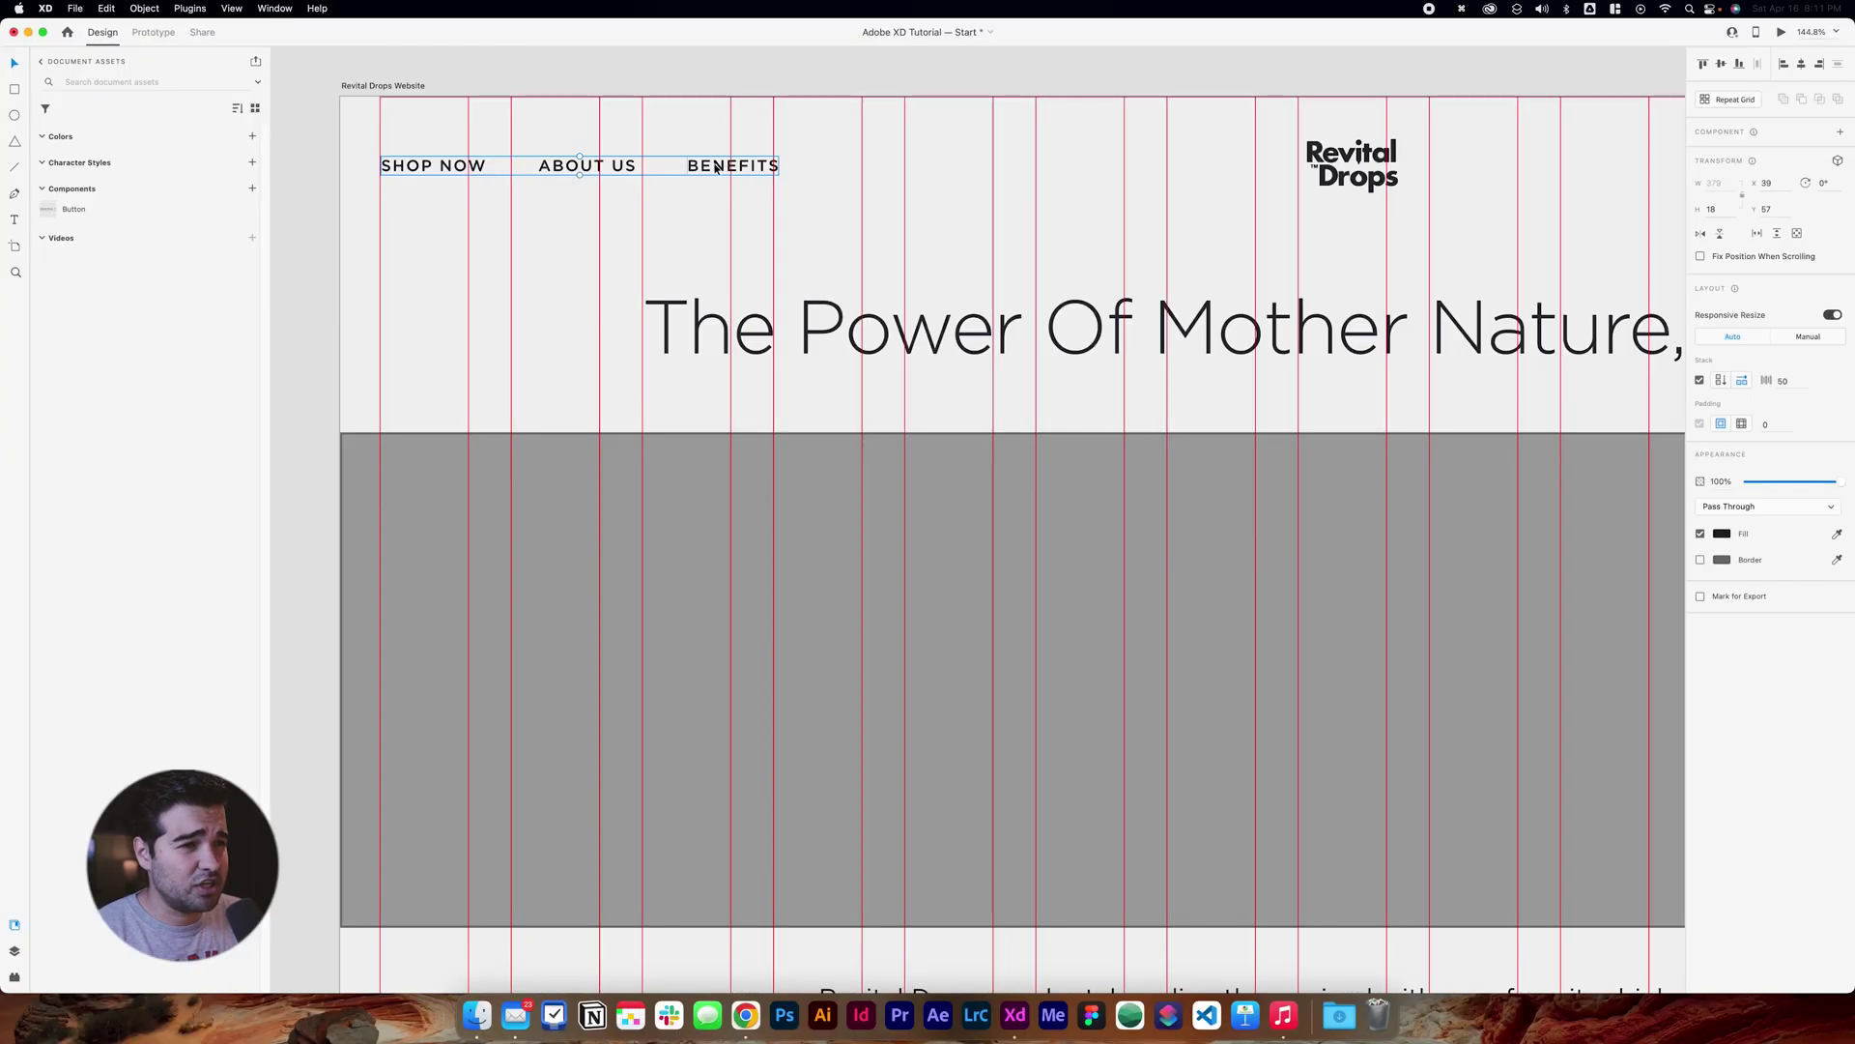
Rename the BENEFITS link to REVITAL DROPS BENEFITS.
double_click(716, 169)
double_click(716, 168)
key("super+a")
type("REVITAL DROPS VE")
key("BackSpace")
key("BackSpace")
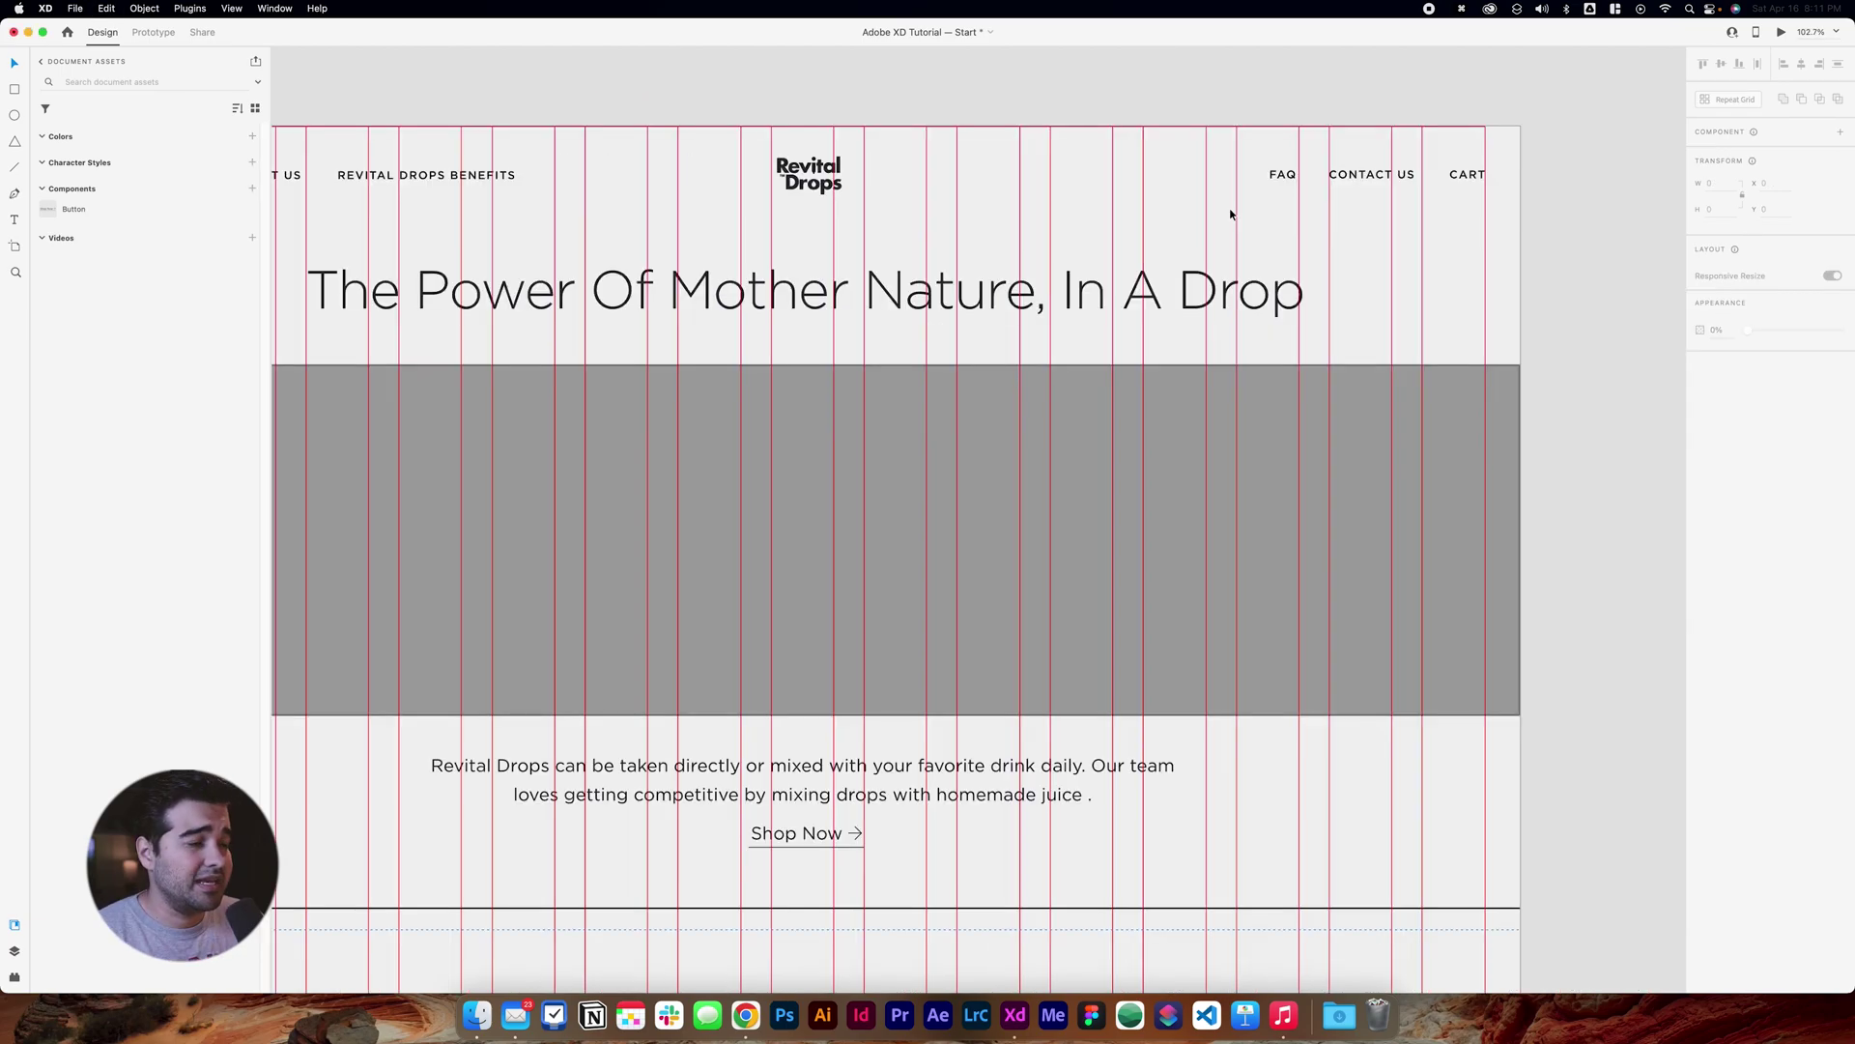
Stack FAQ, CONTACT US and CART in a row with 50 spacing.
left_click_drag(1232, 209, 1468, 168)
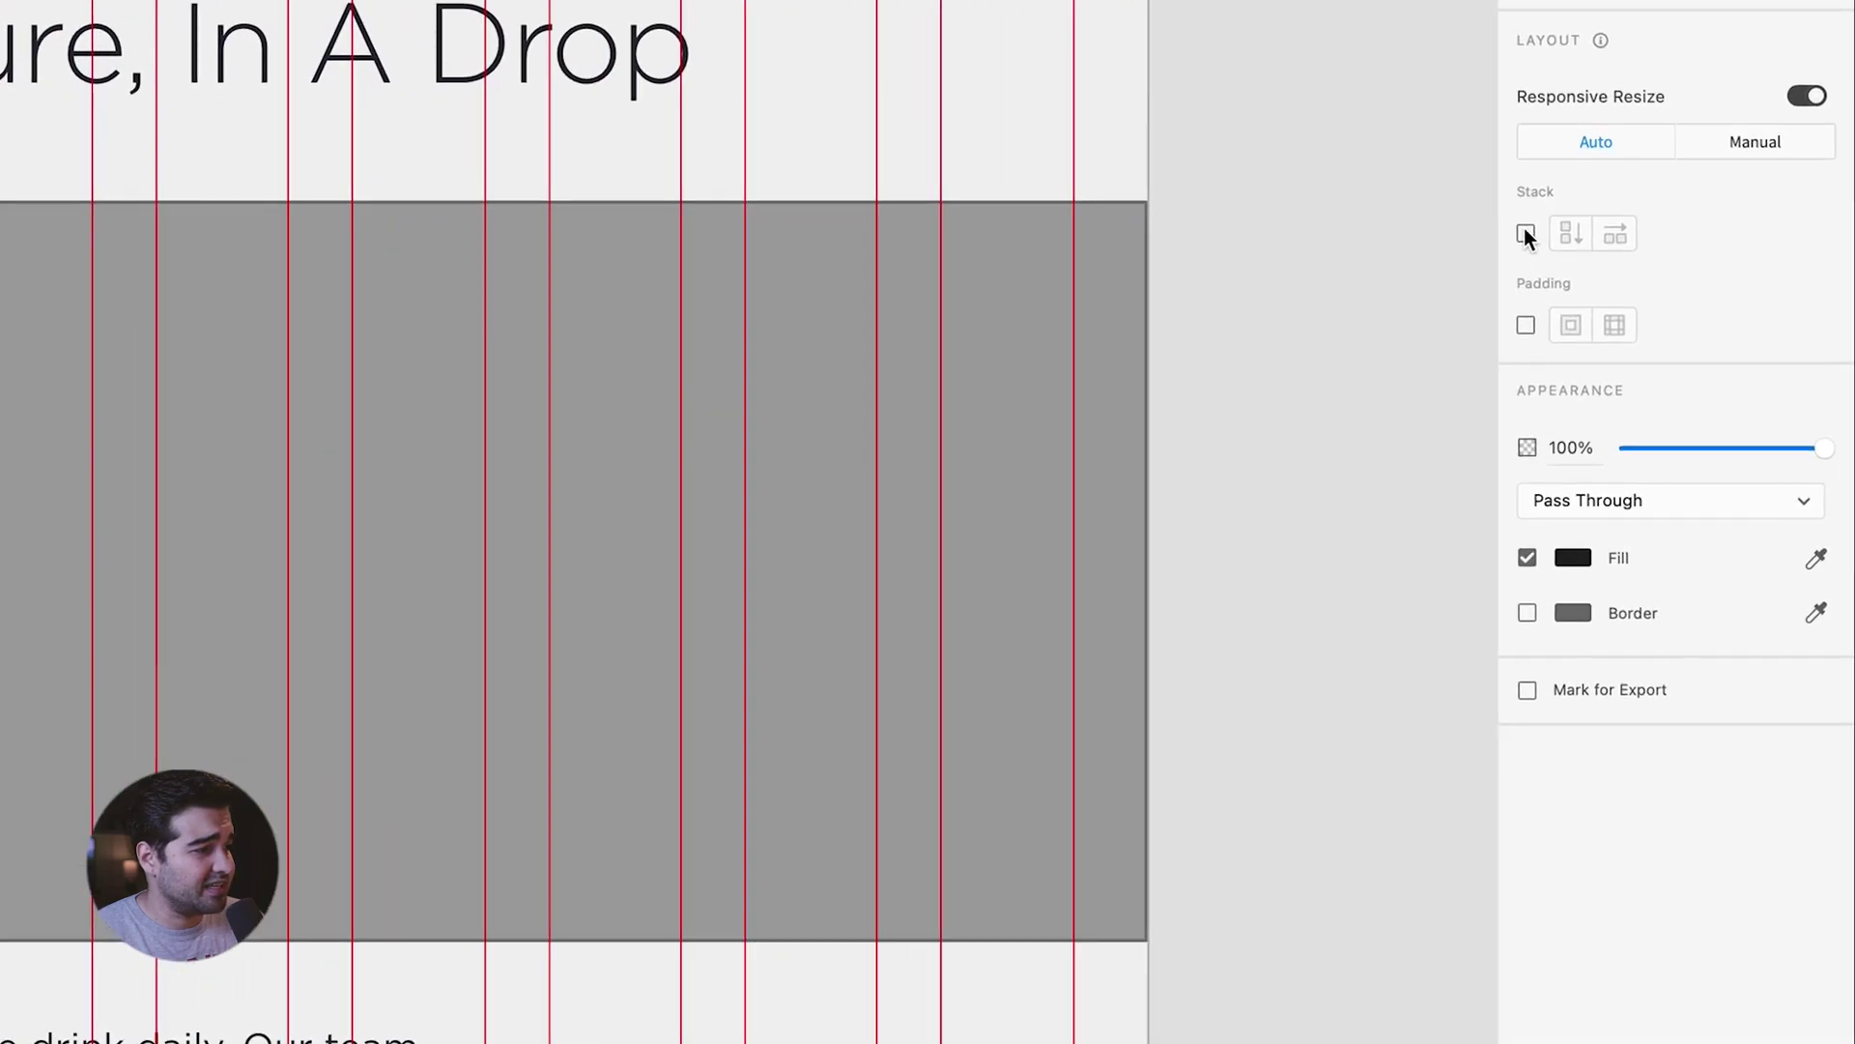
left_click(1700, 379)
left_click(1792, 380)
type("50")
key("Return")
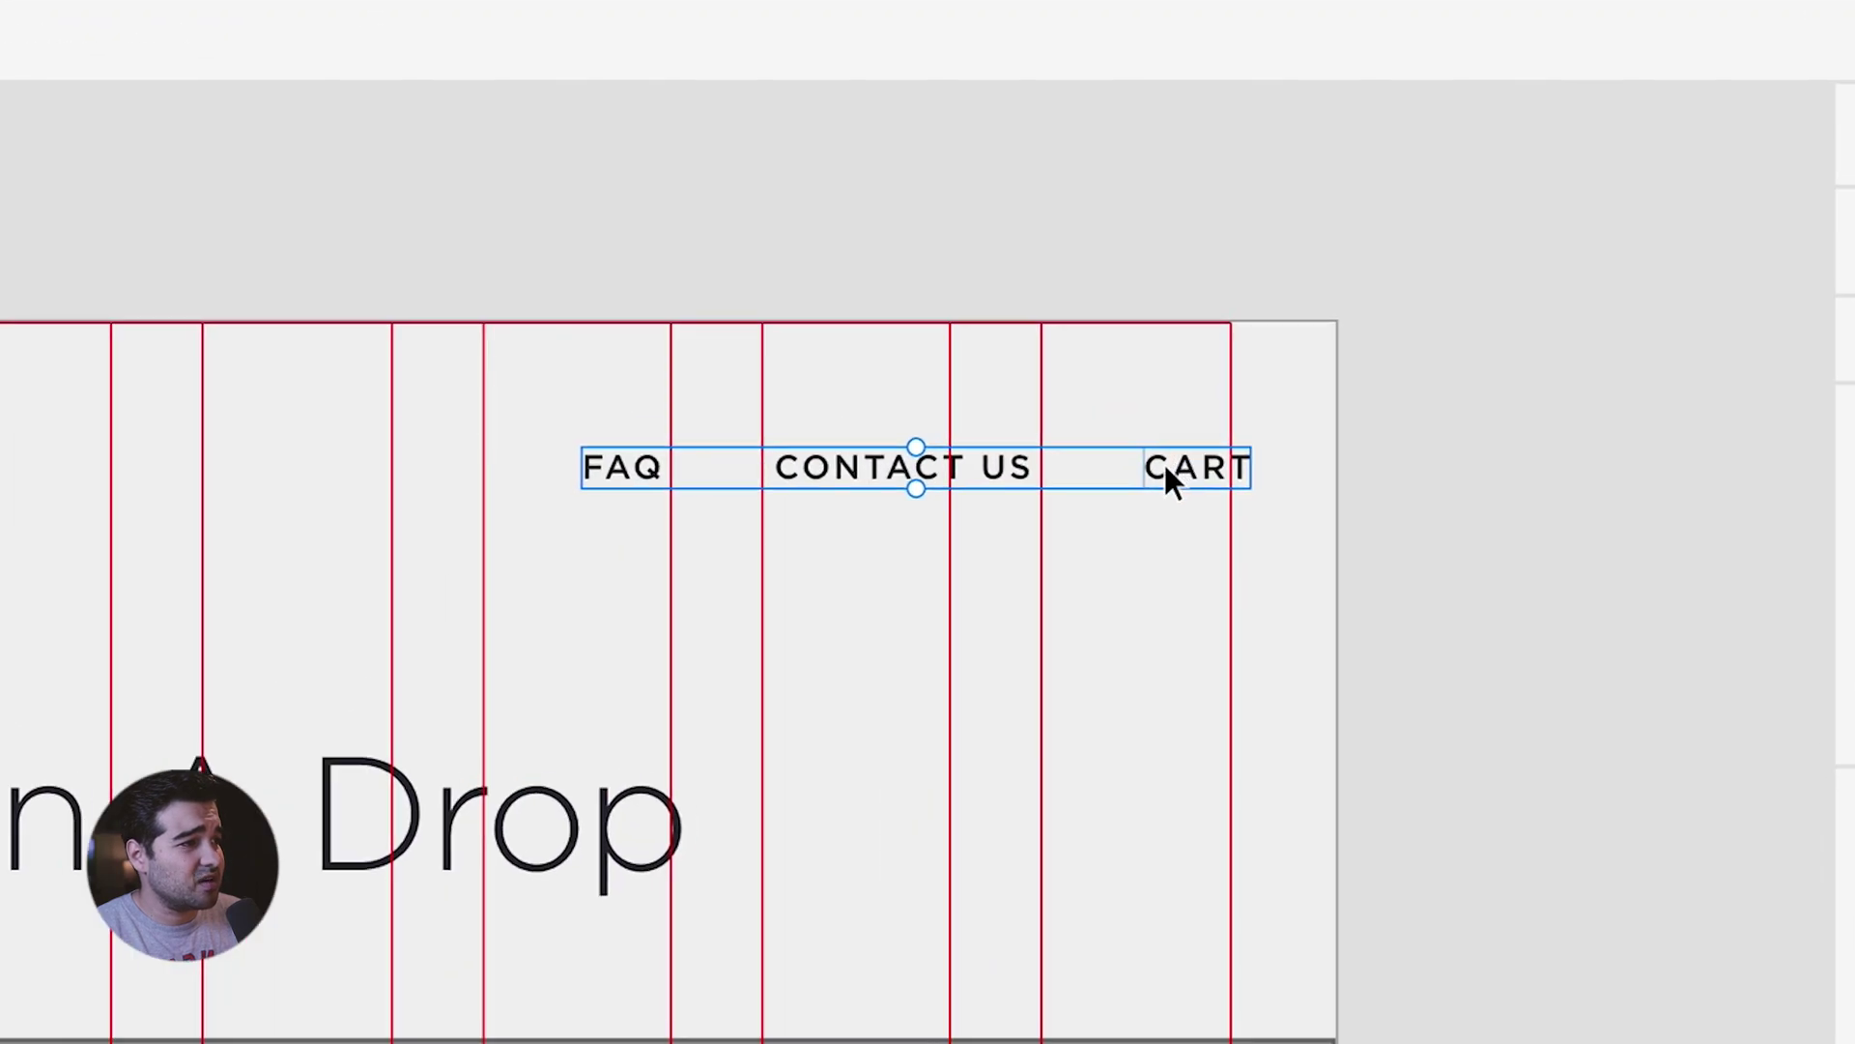
Change the CART link text to CART (0).
double_click(1166, 468)
double_click(1166, 468)
key("Right")
type("(0)")
left_click(1052, 675)
Move the right-hand nav links so they end flush with the grid's rightmost column.
left_click(1184, 475)
left_click_drag(919, 468, 815, 456)
left_click(934, 695)
scroll(933, 696, "down", 1)
scroll(925, 727, "down", 1)
scroll(631, 739, "down", 2)
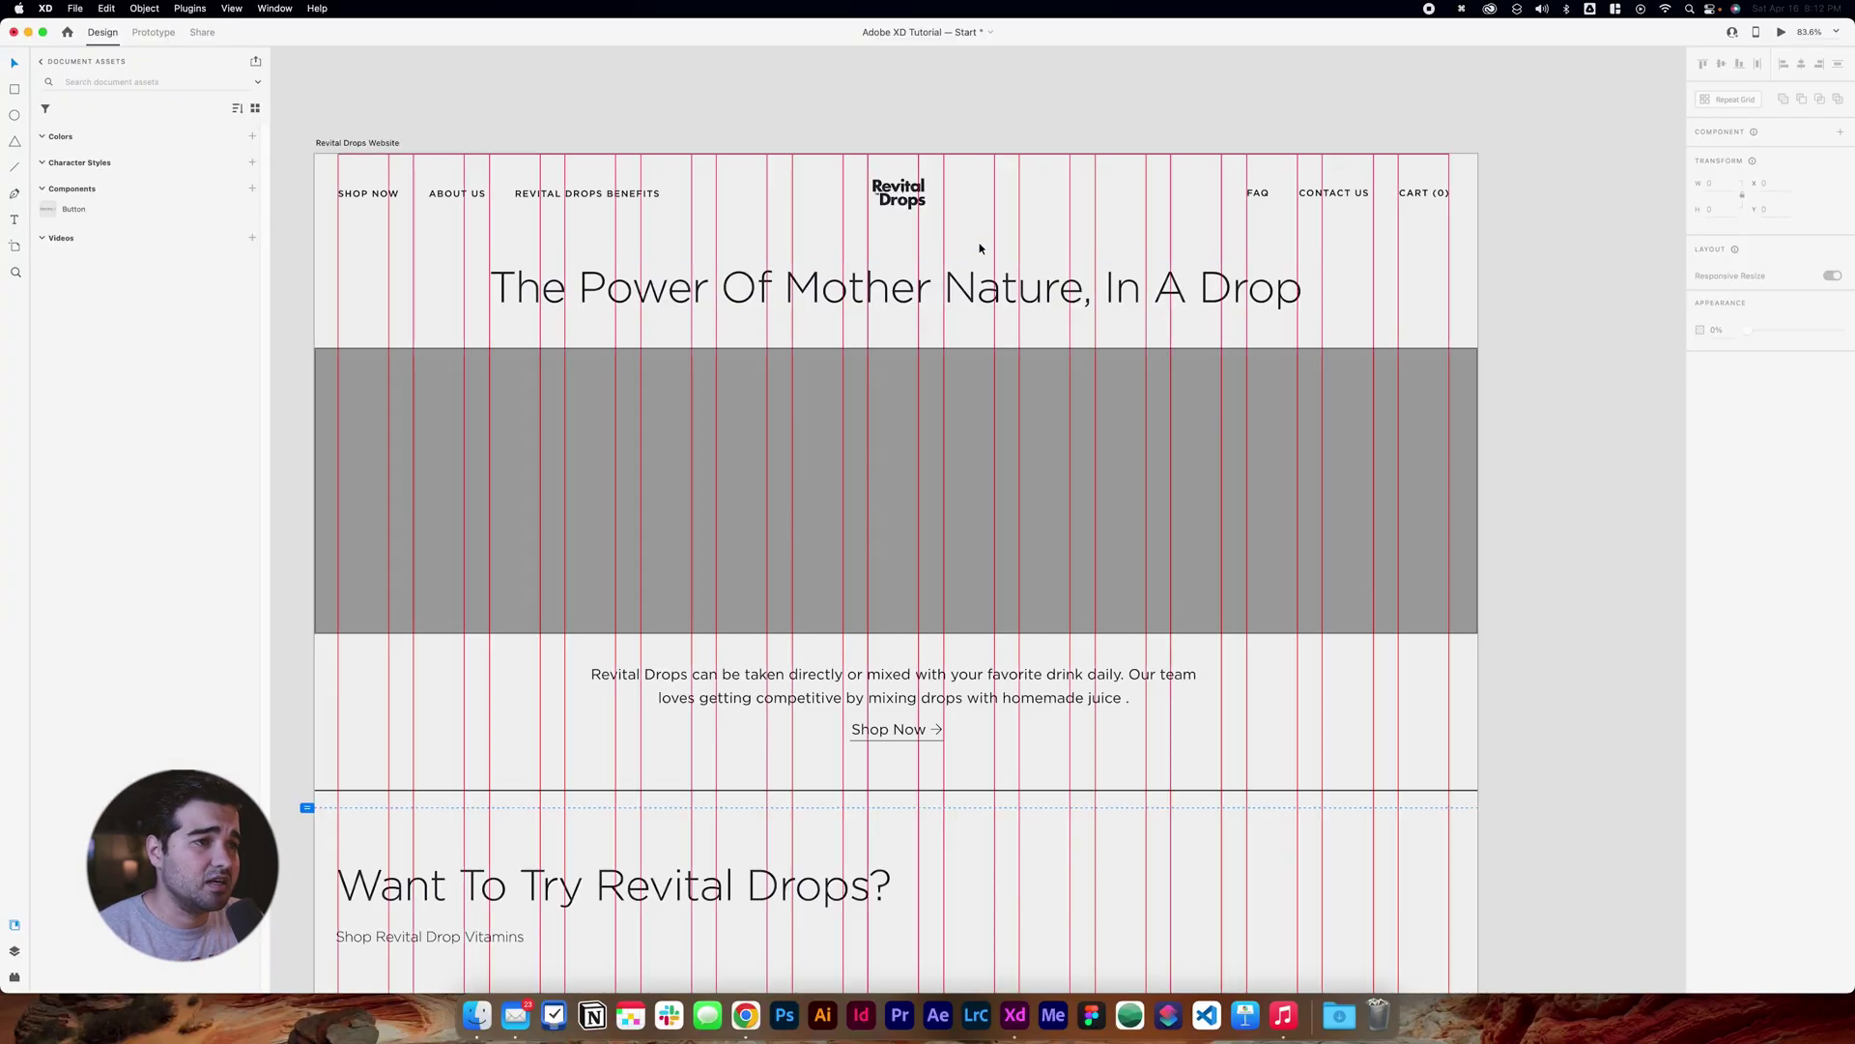
left_click_drag(979, 242, 1031, 253)
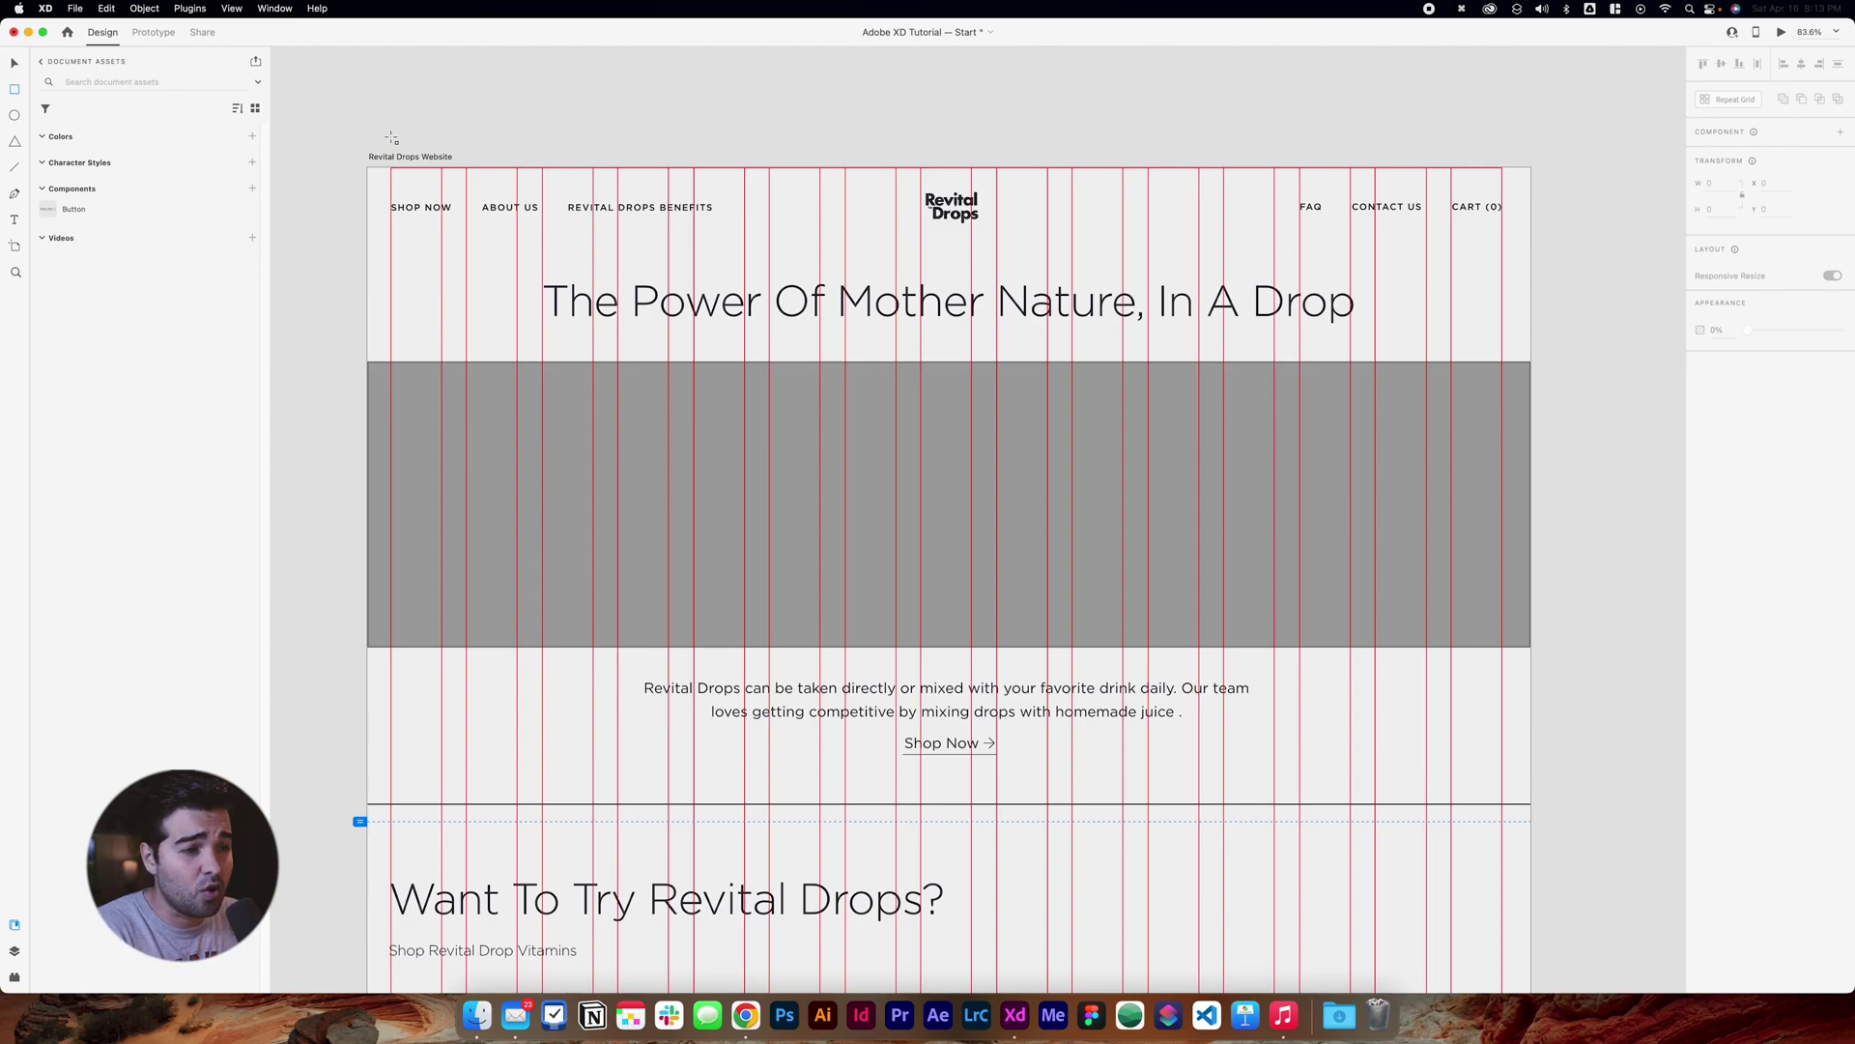
Fill the grey hero banner with hero image.png from Finder and turn off its border.
key("super+Tab")
left_click_drag(709, 267, 1148, 458)
left_click(1097, 556)
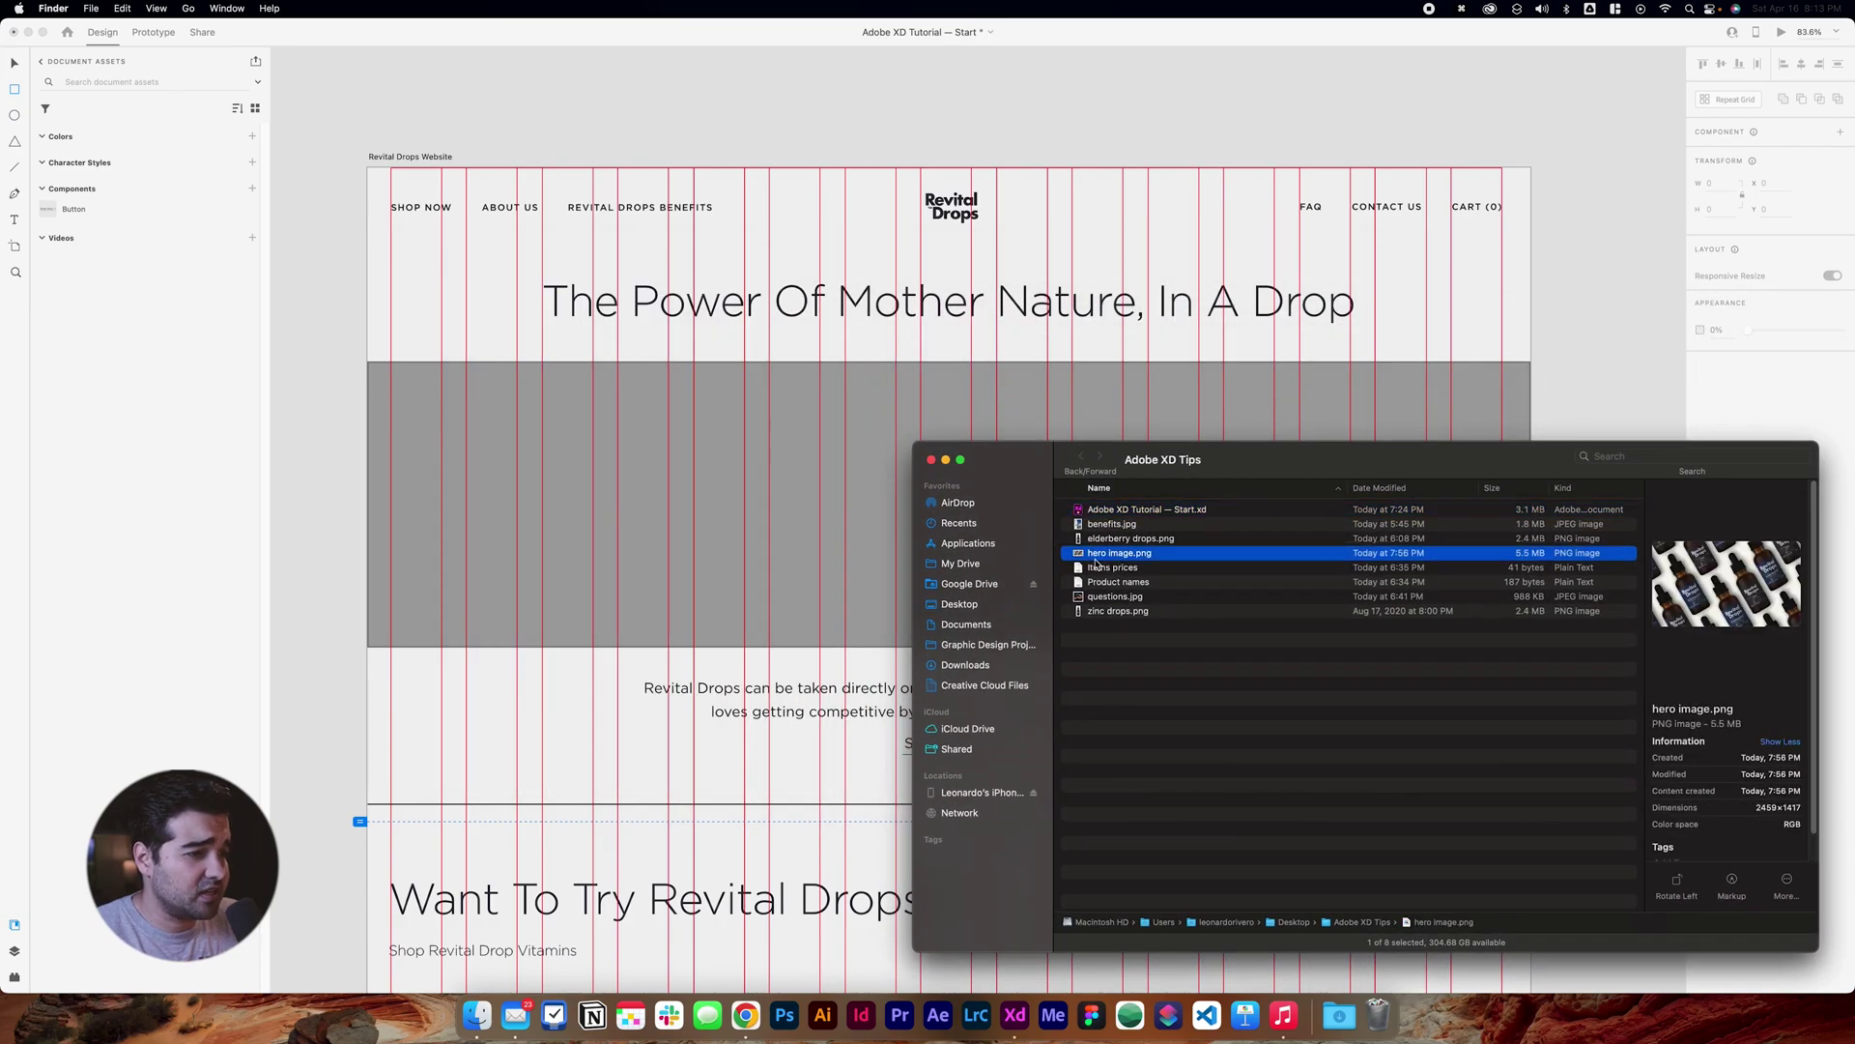
left_click_drag(1097, 558, 654, 503)
left_click(499, 772)
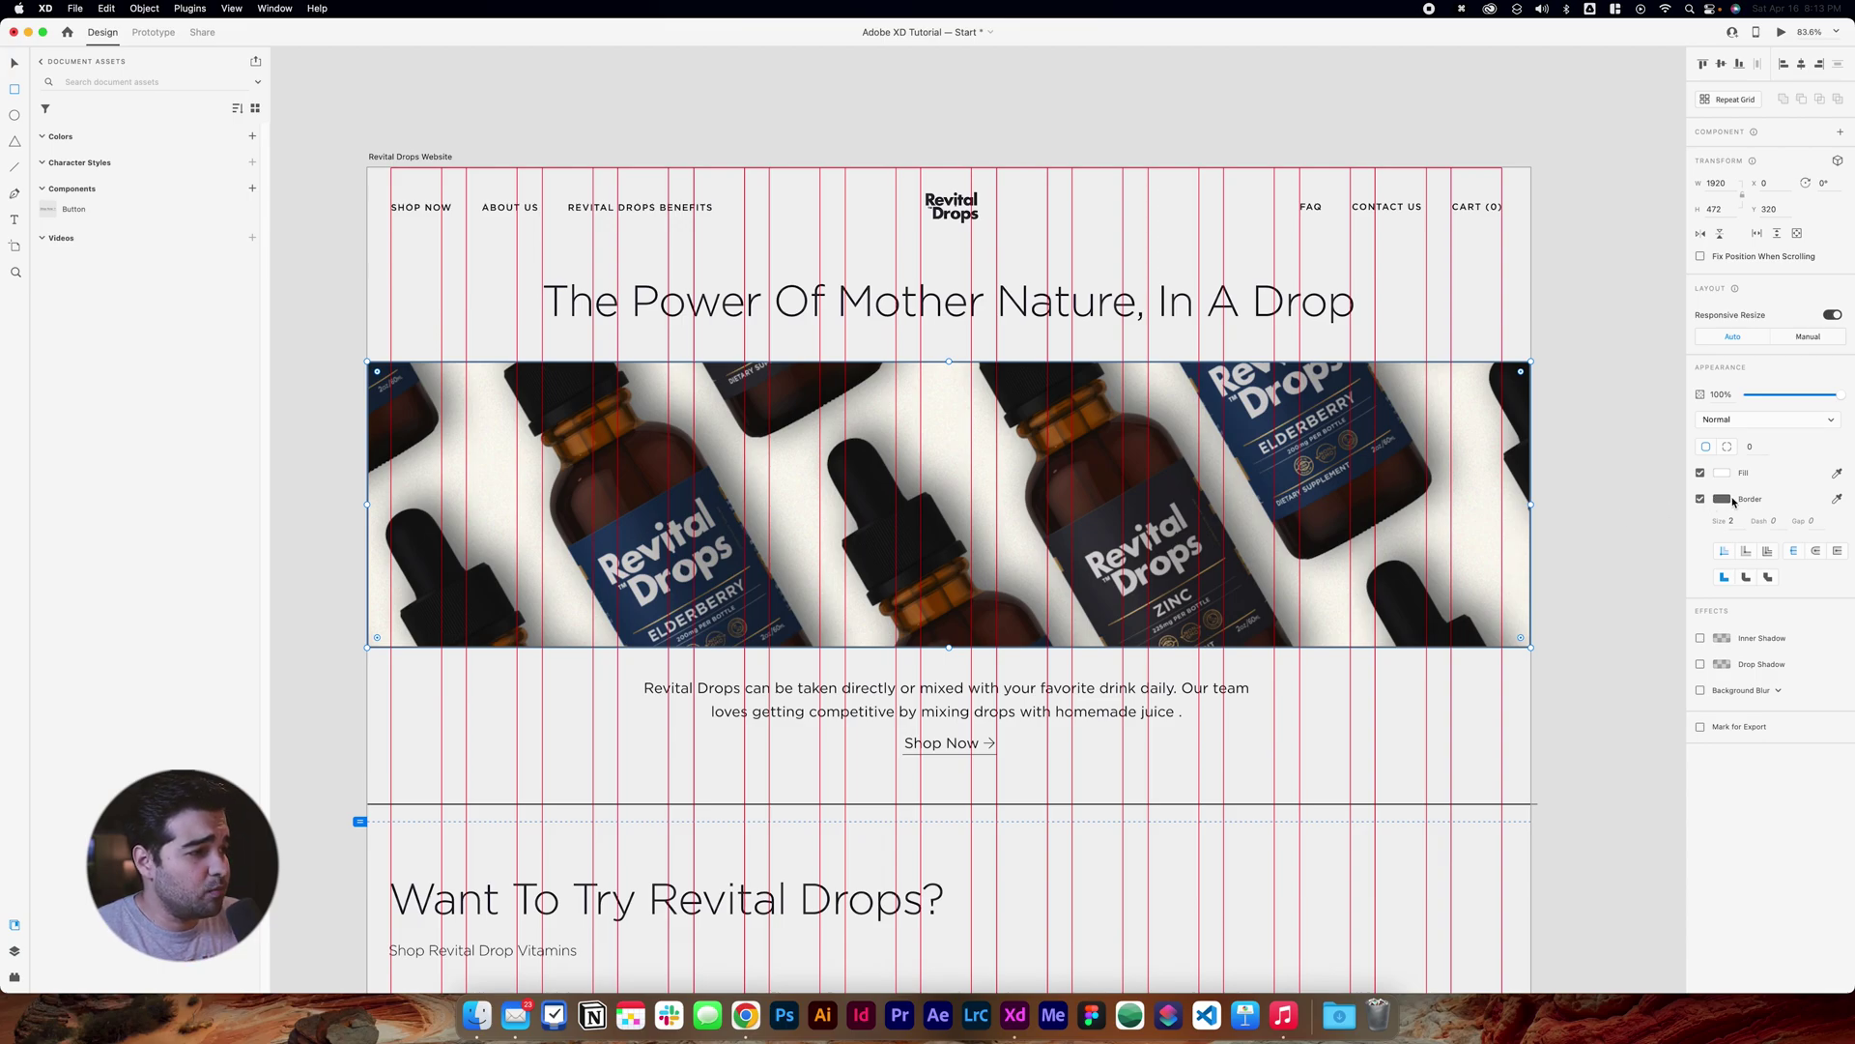
left_click(1700, 499)
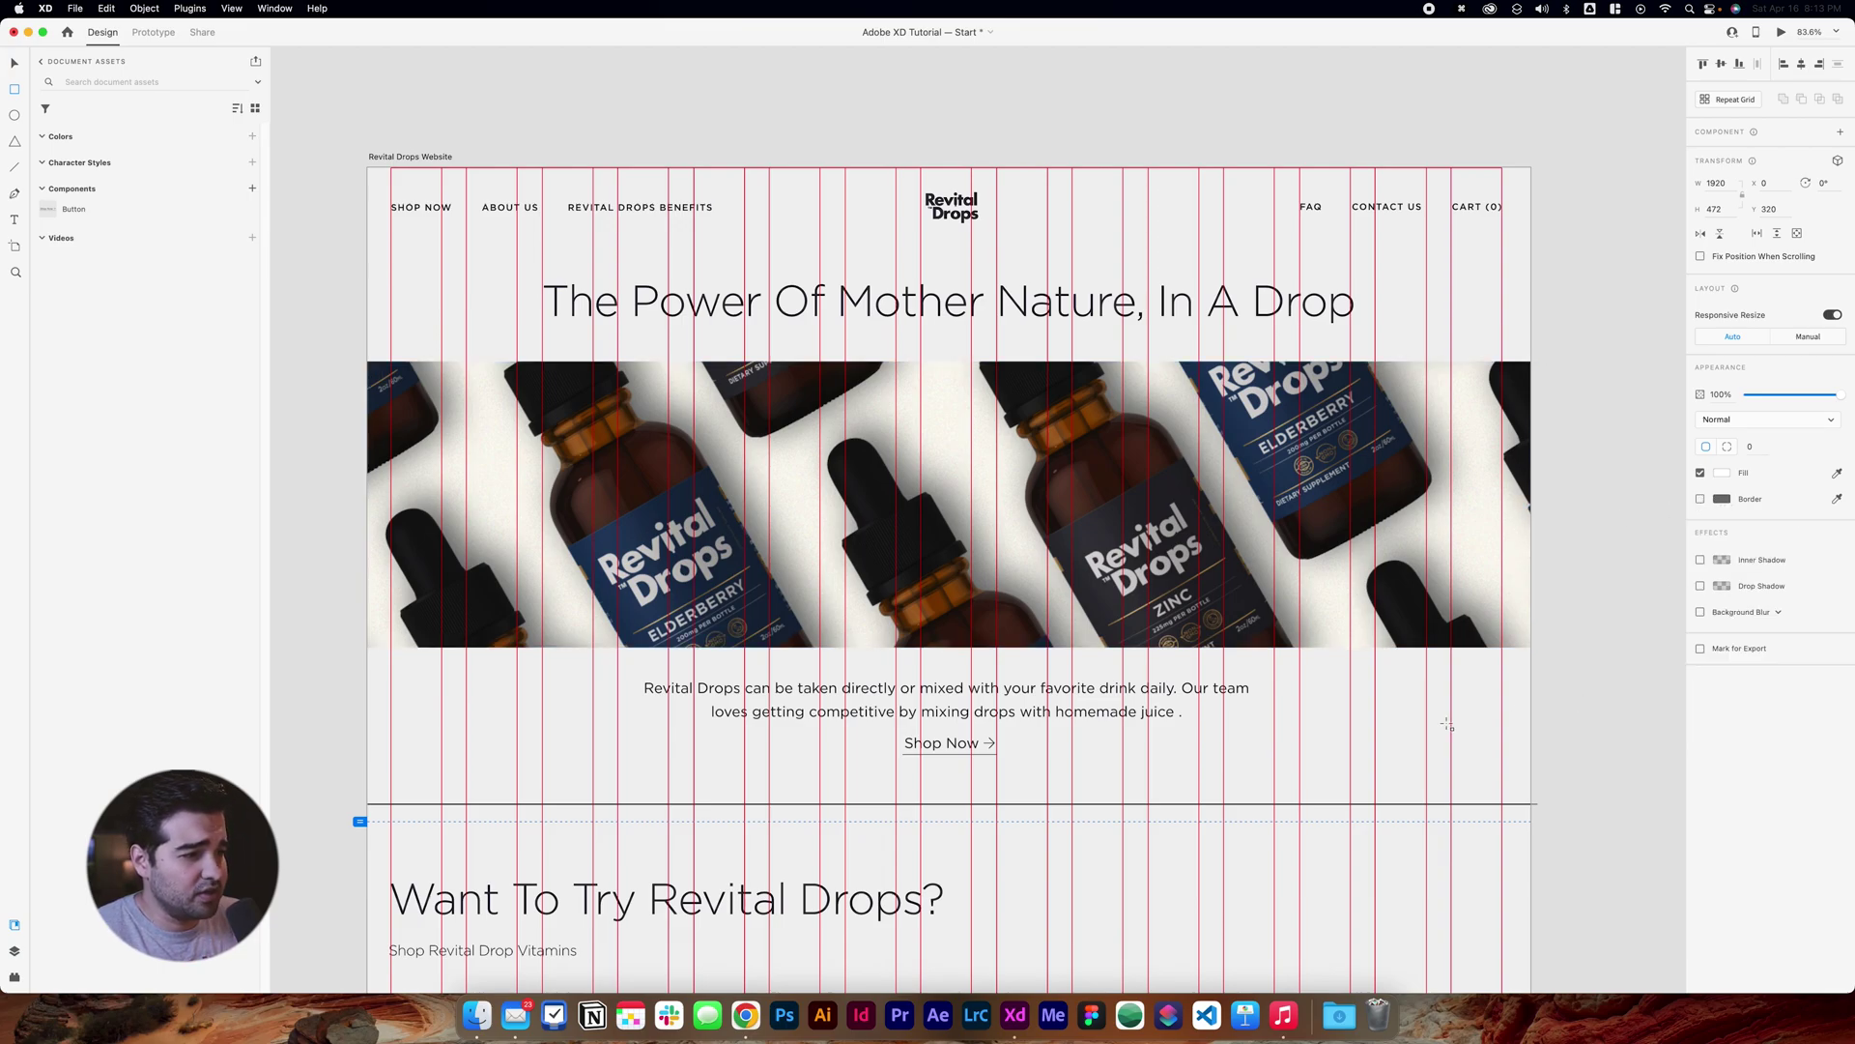
Turn the bottle, name and price card into a Repeat Grid of five cards.
scroll(1430, 737, "down", 10)
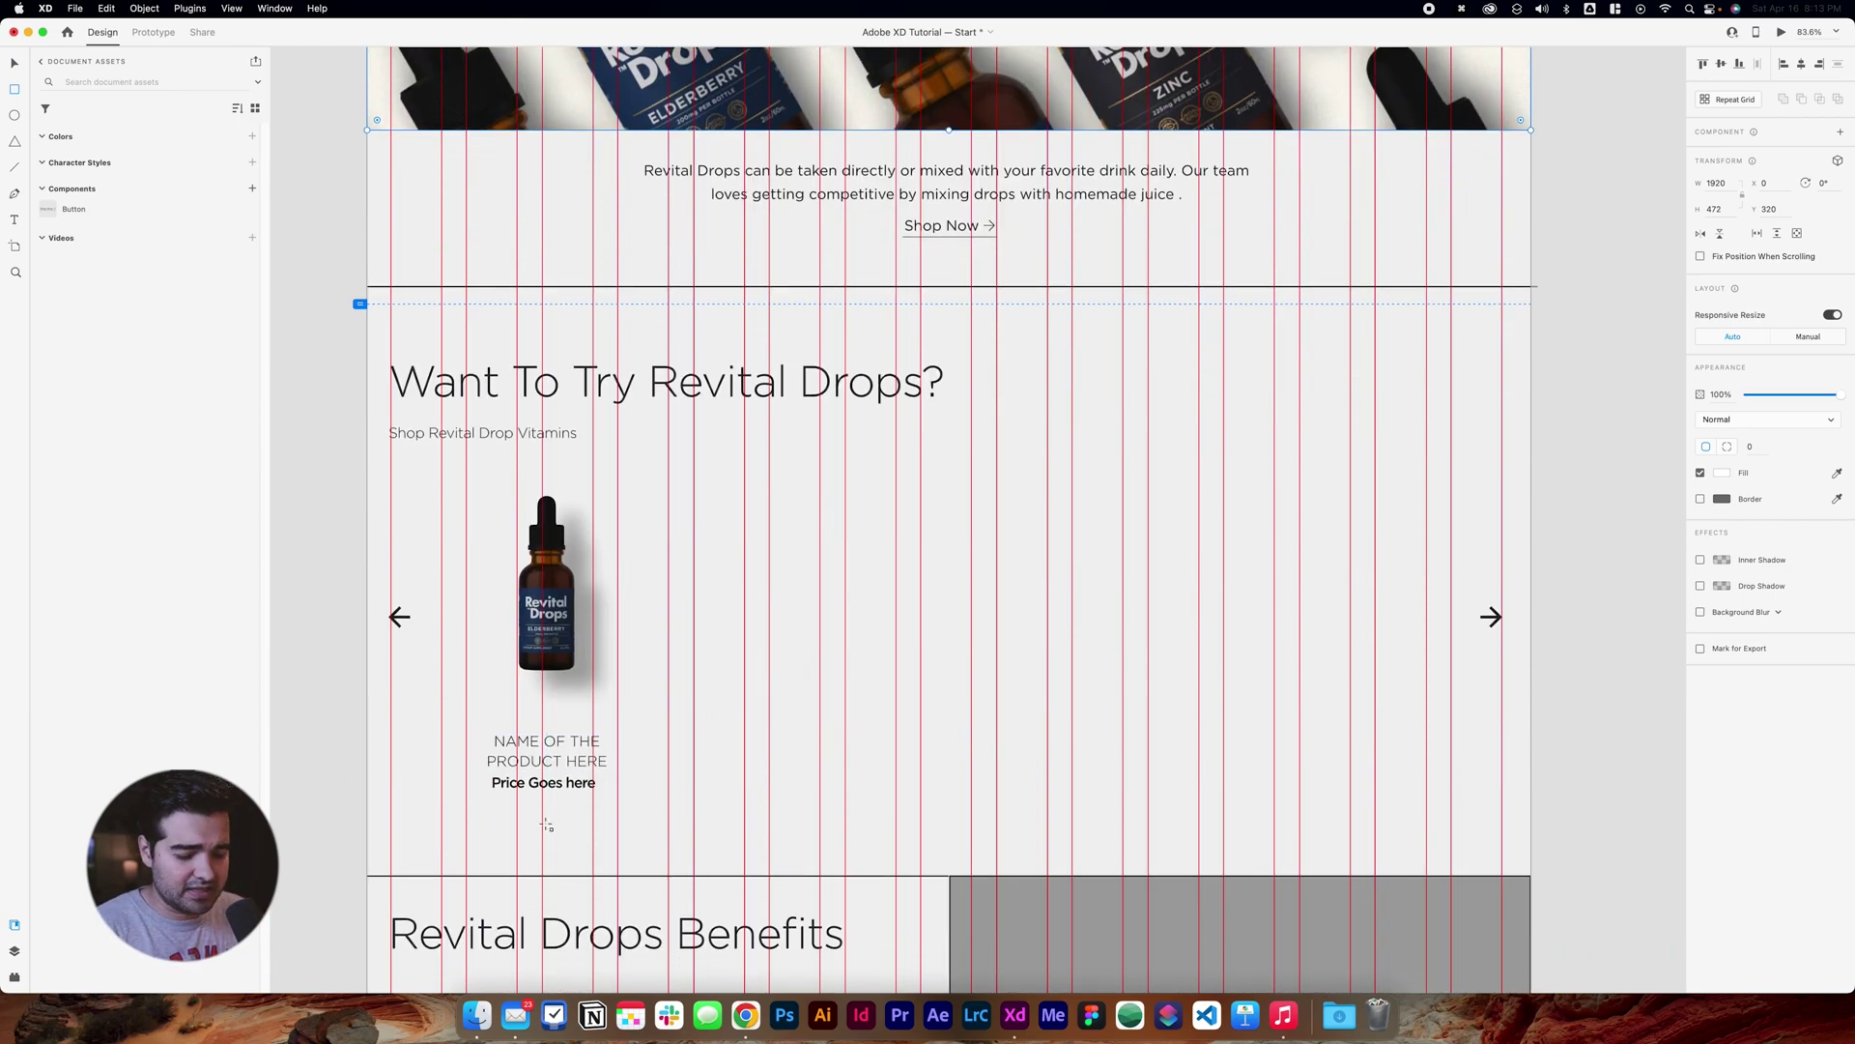
left_click_drag(511, 837, 631, 607)
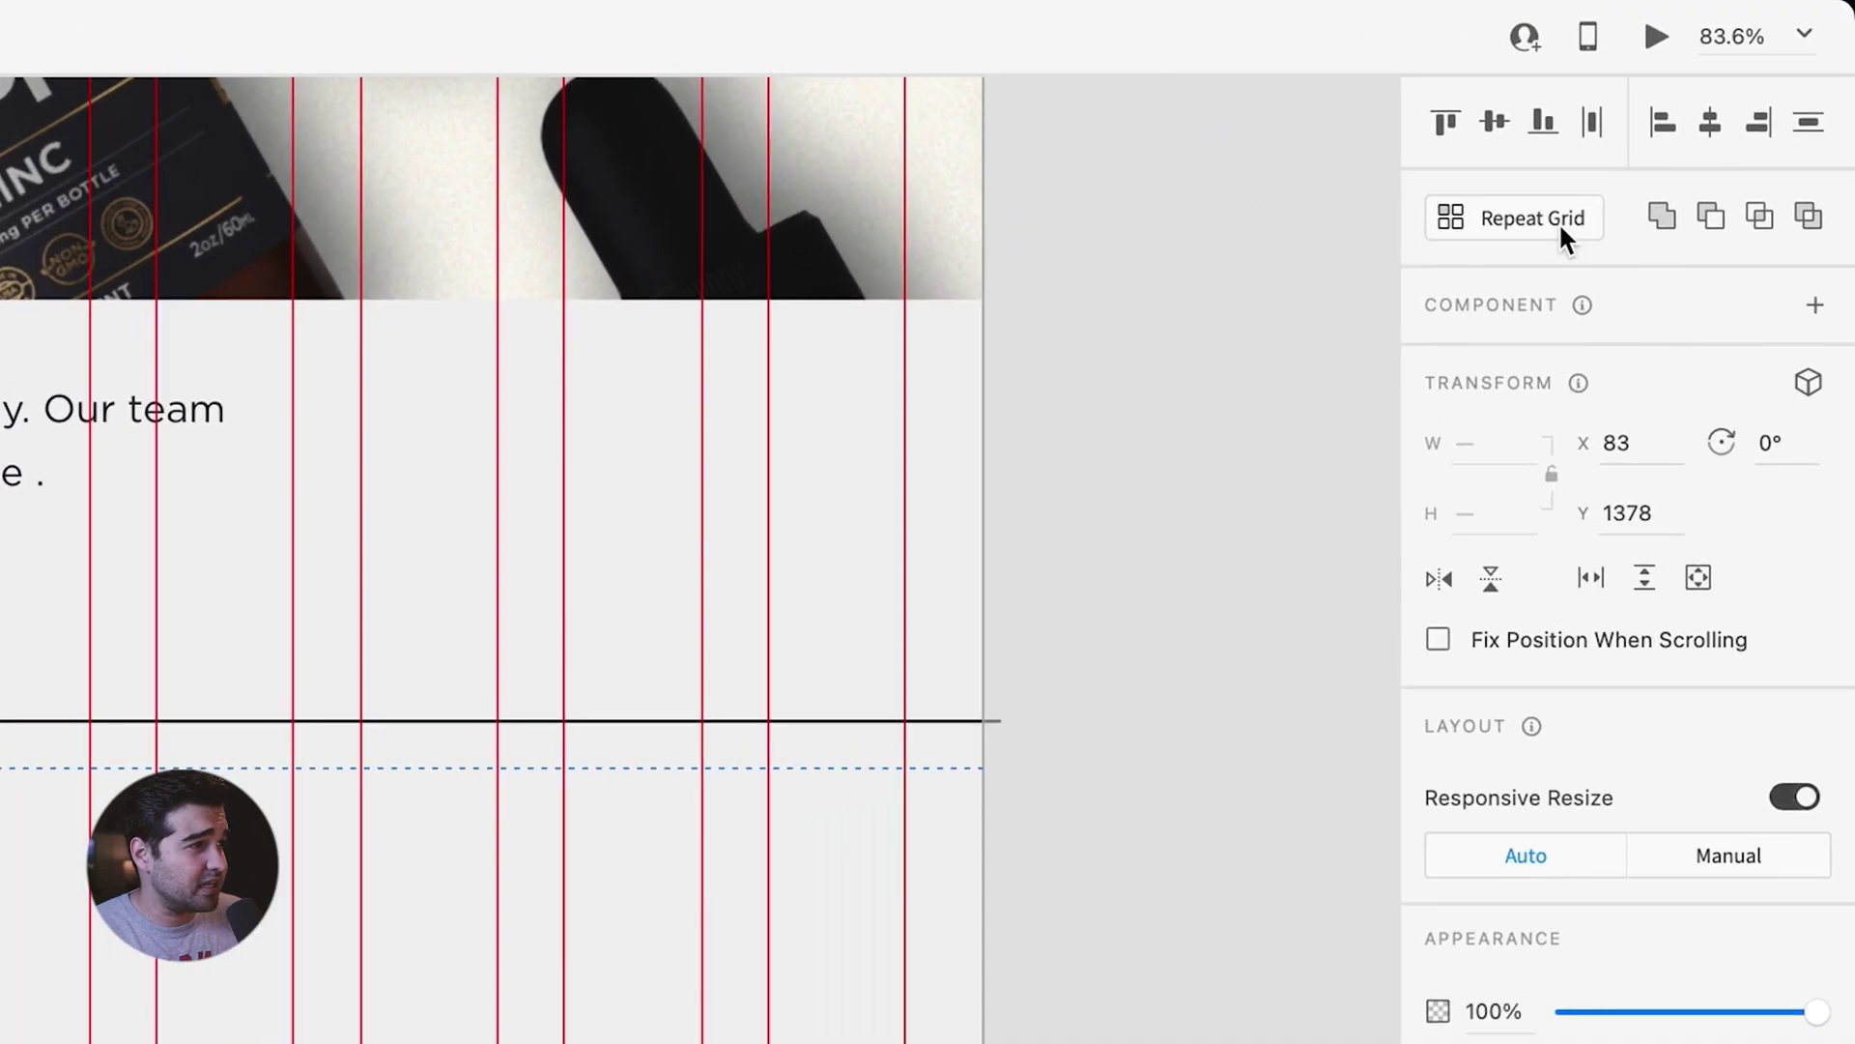
left_click(1558, 222)
left_click_drag(668, 643, 1649, 646)
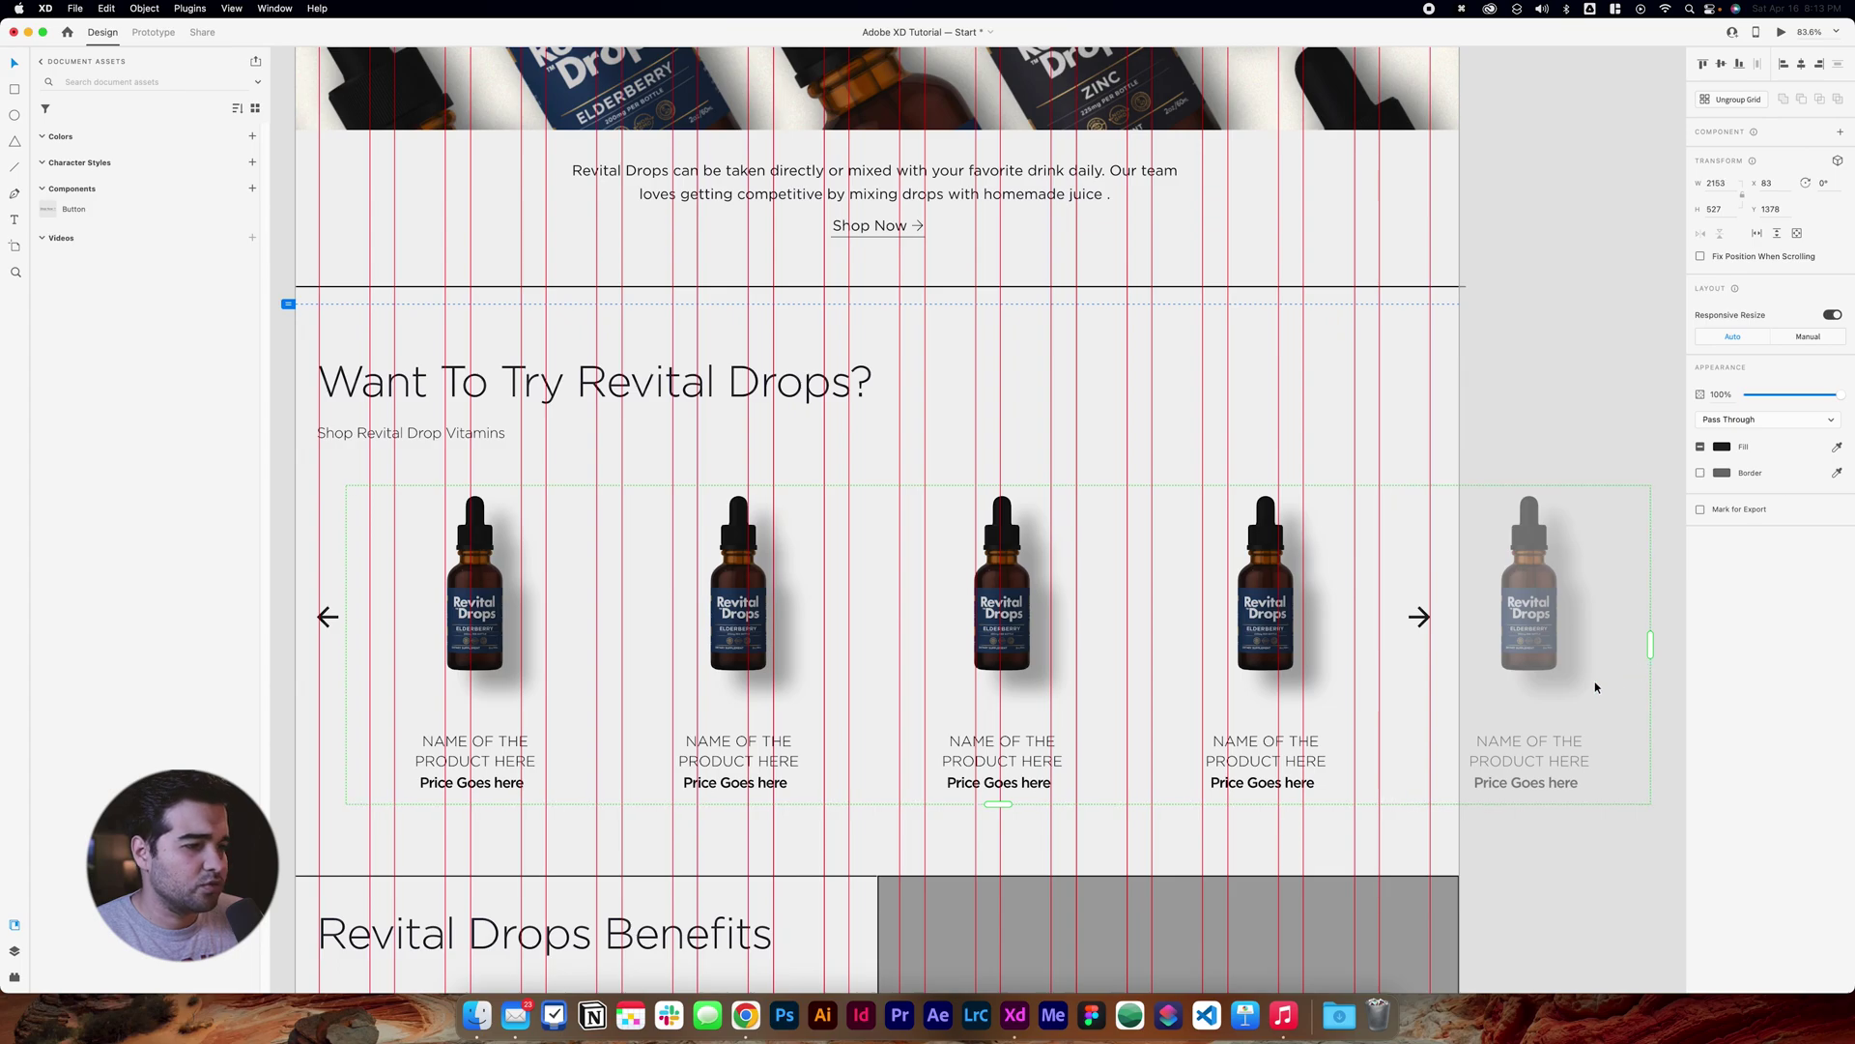
Replace the second card's bottle with zinc drops.png from Finder.
scroll(505, 687, "down", 3)
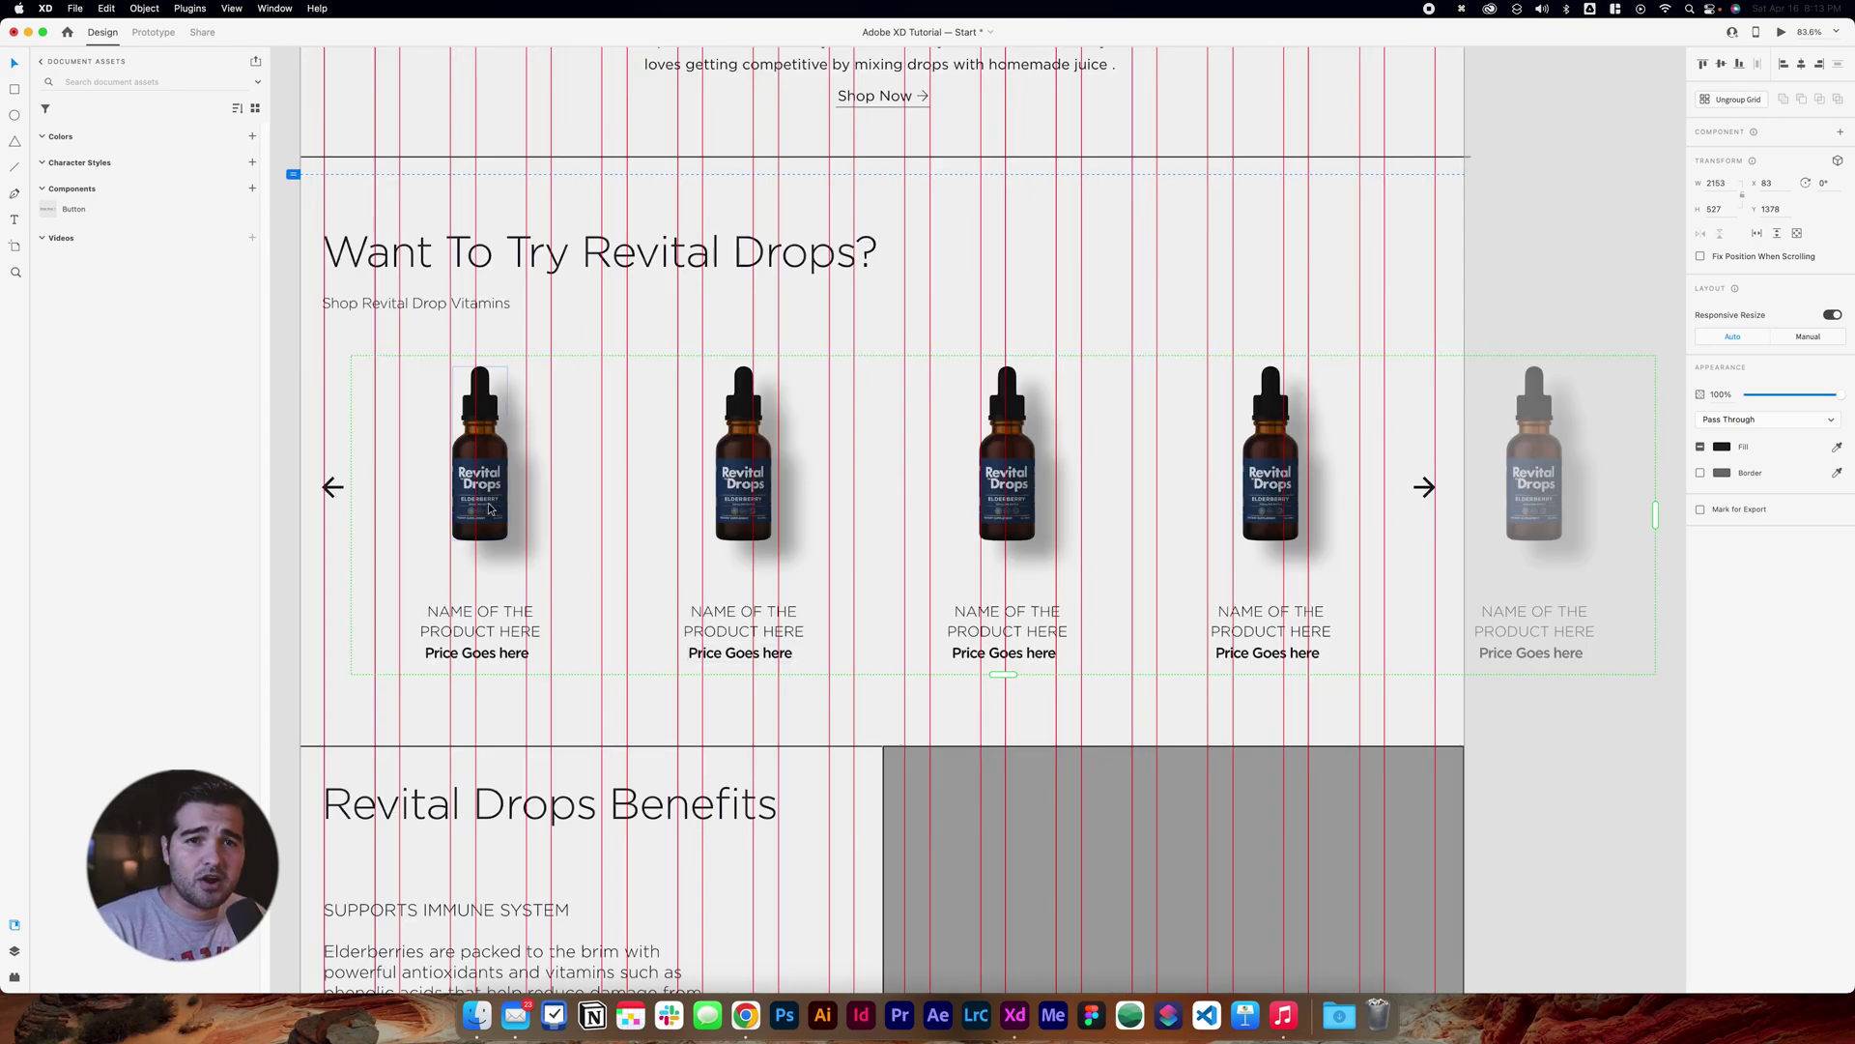
key("super+Tab")
left_click(1126, 611)
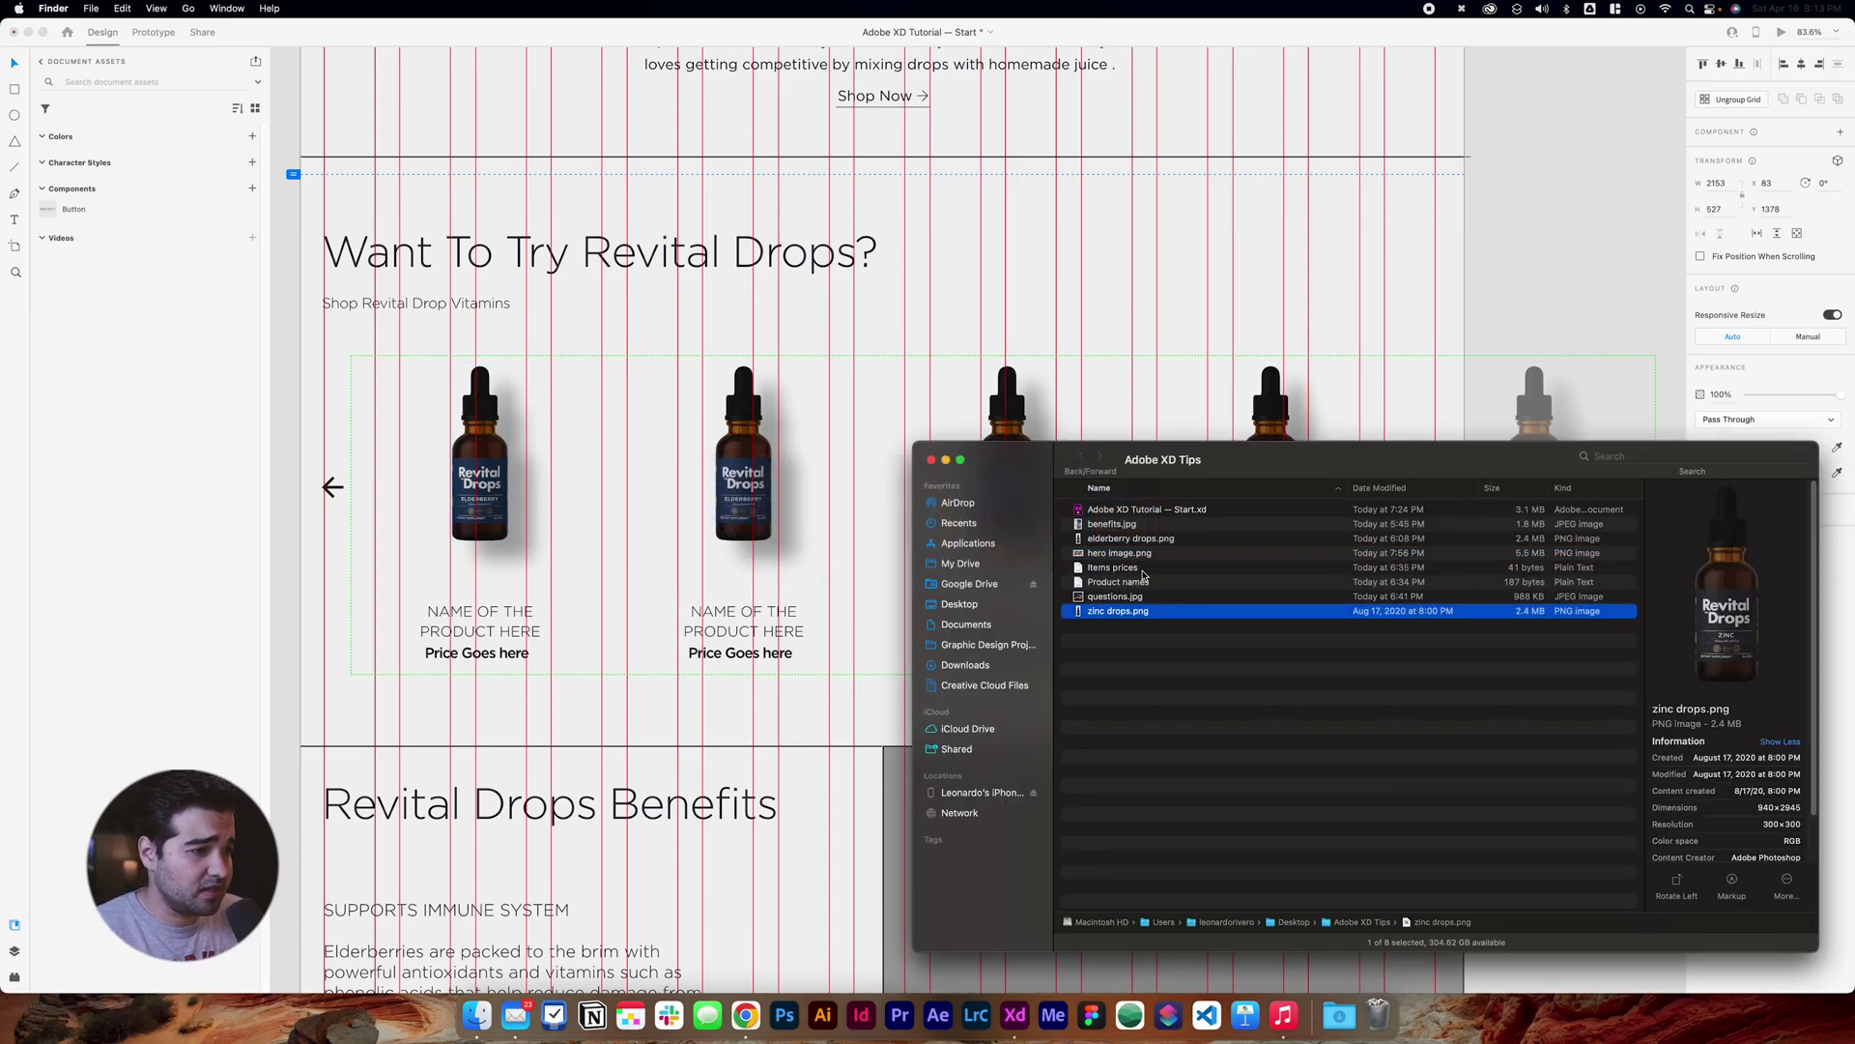
left_click_drag(1145, 606, 744, 464)
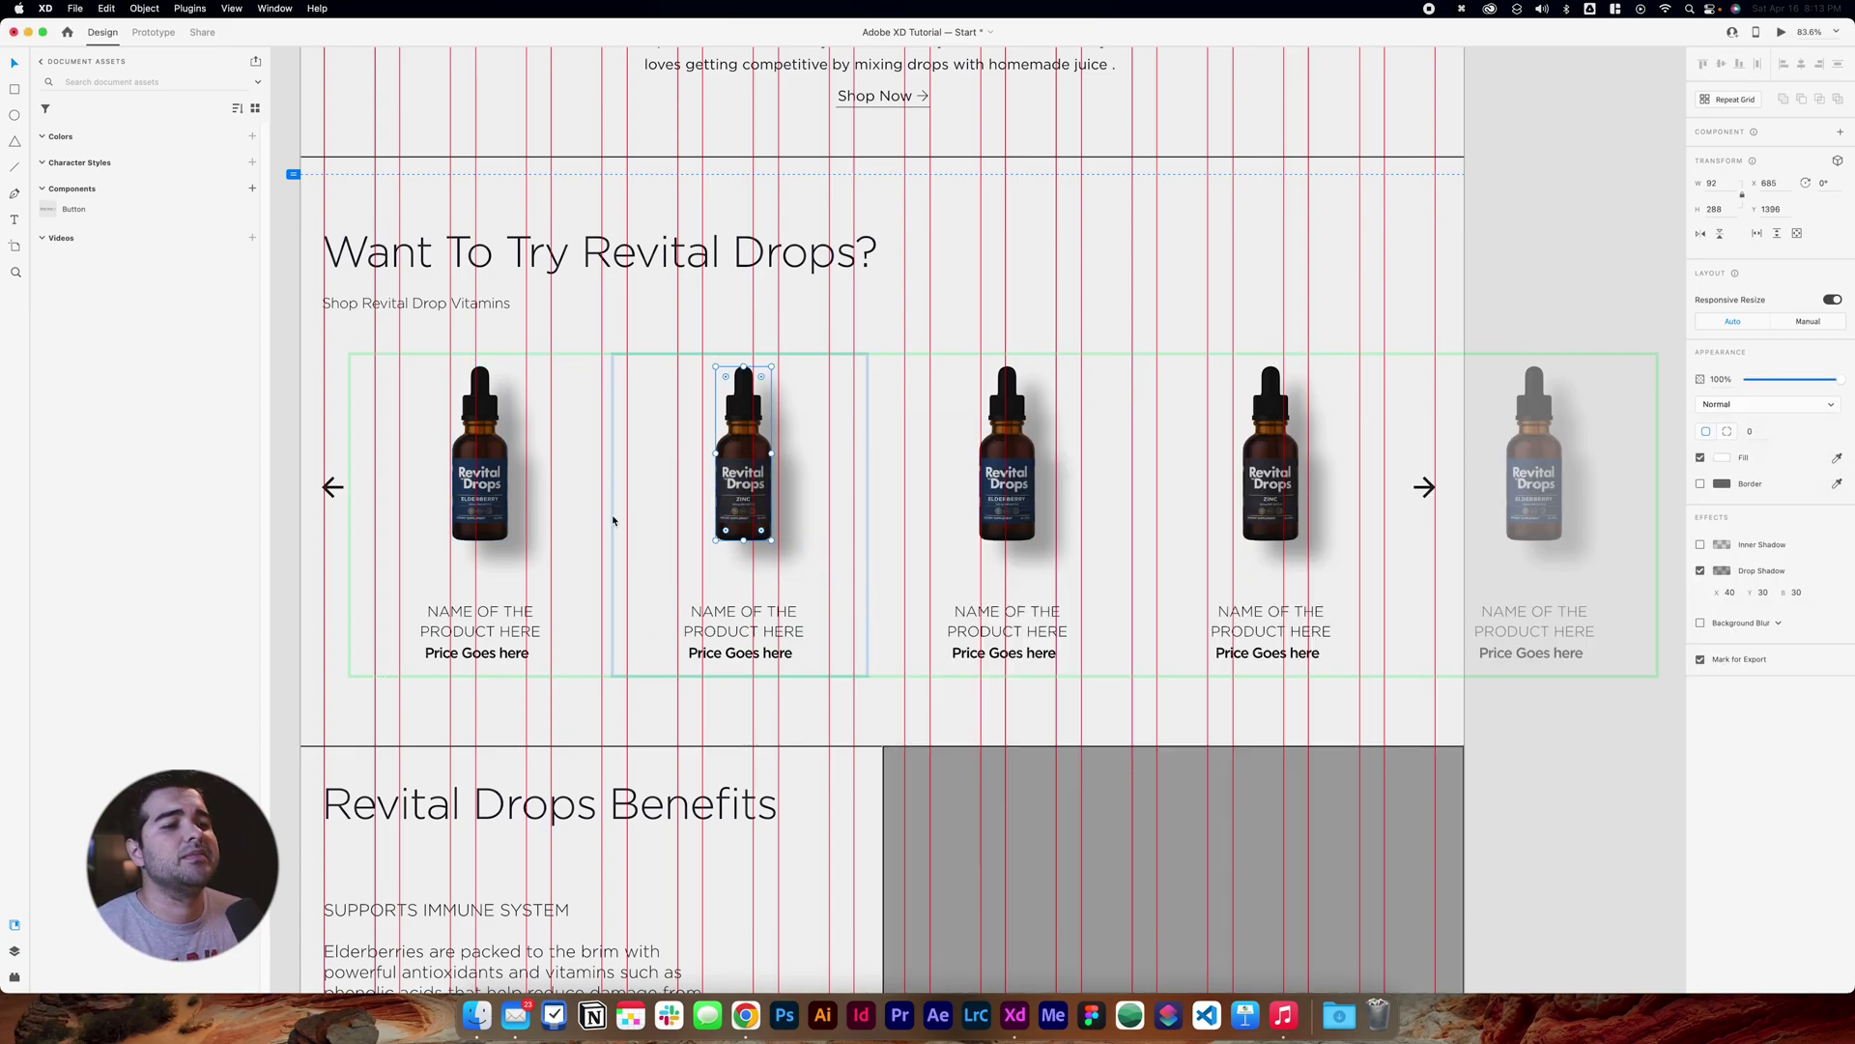
left_click(384, 671)
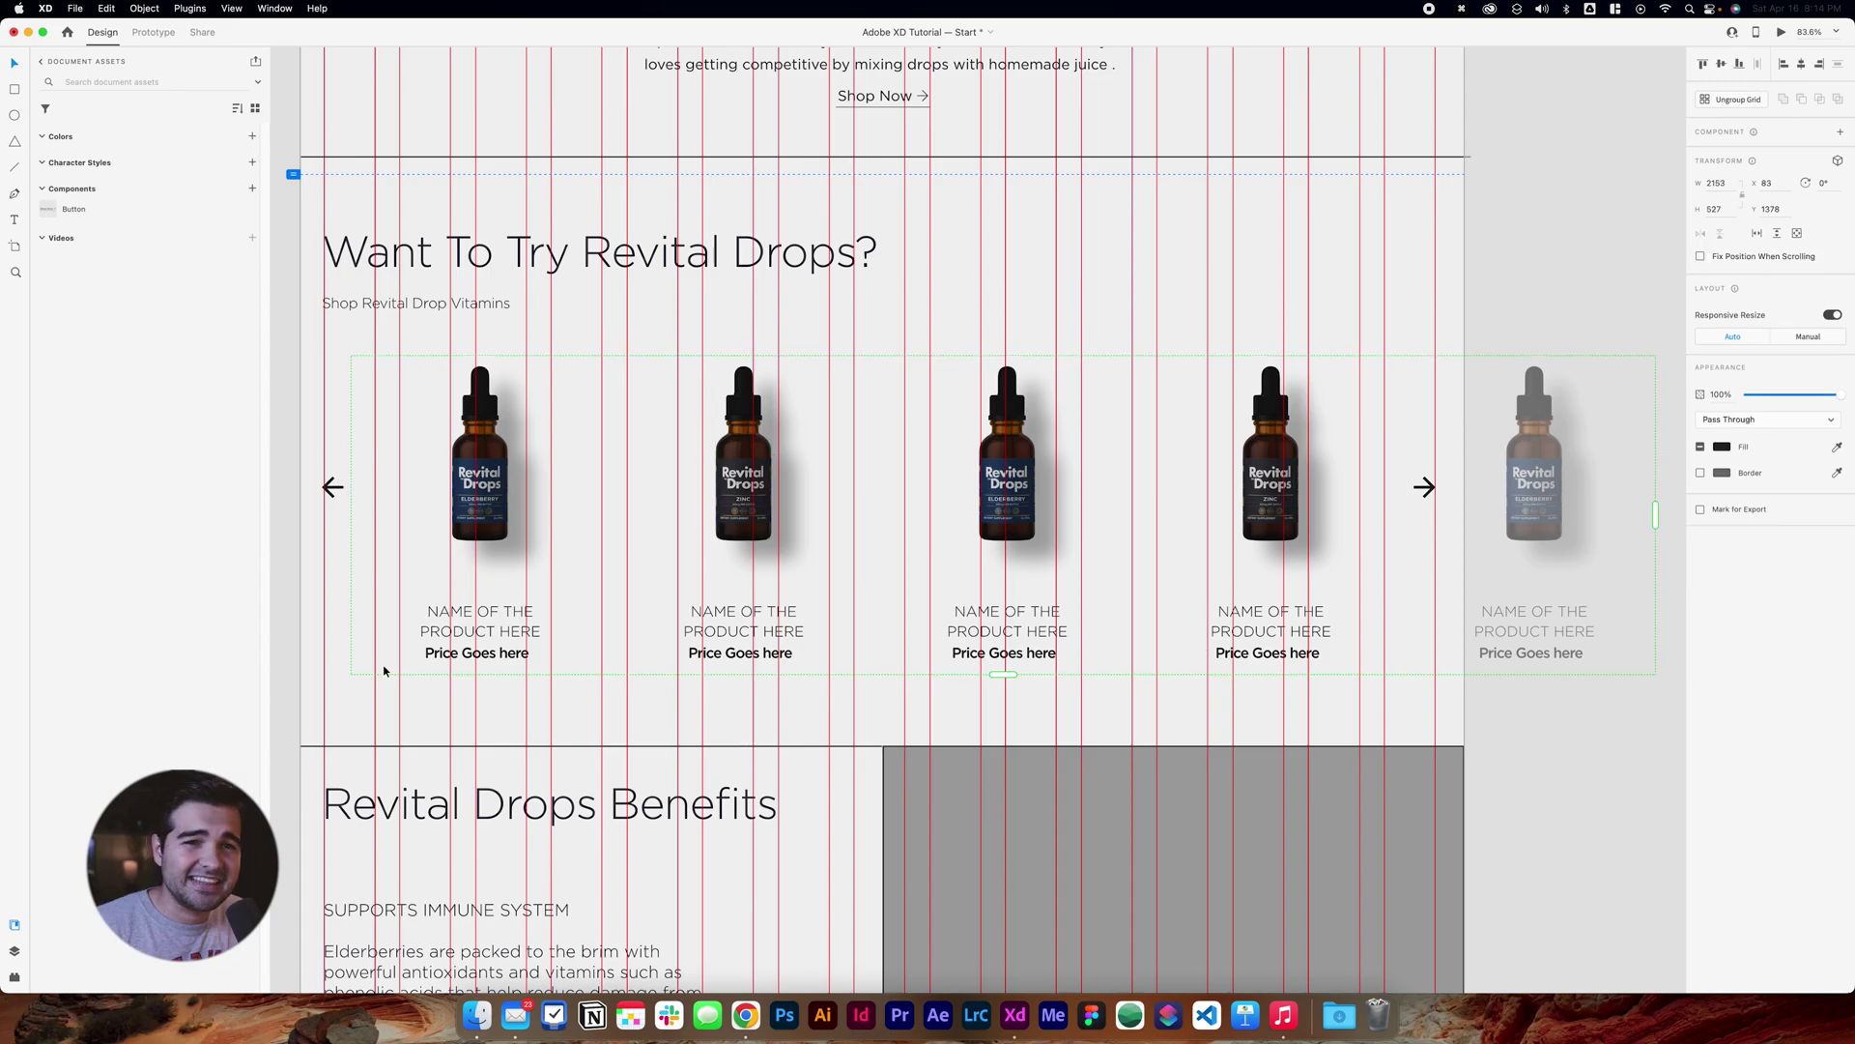
Change the first product card's name to ELDERBERRY.
double_click(503, 624)
double_click(502, 623)
type("ELDERB")
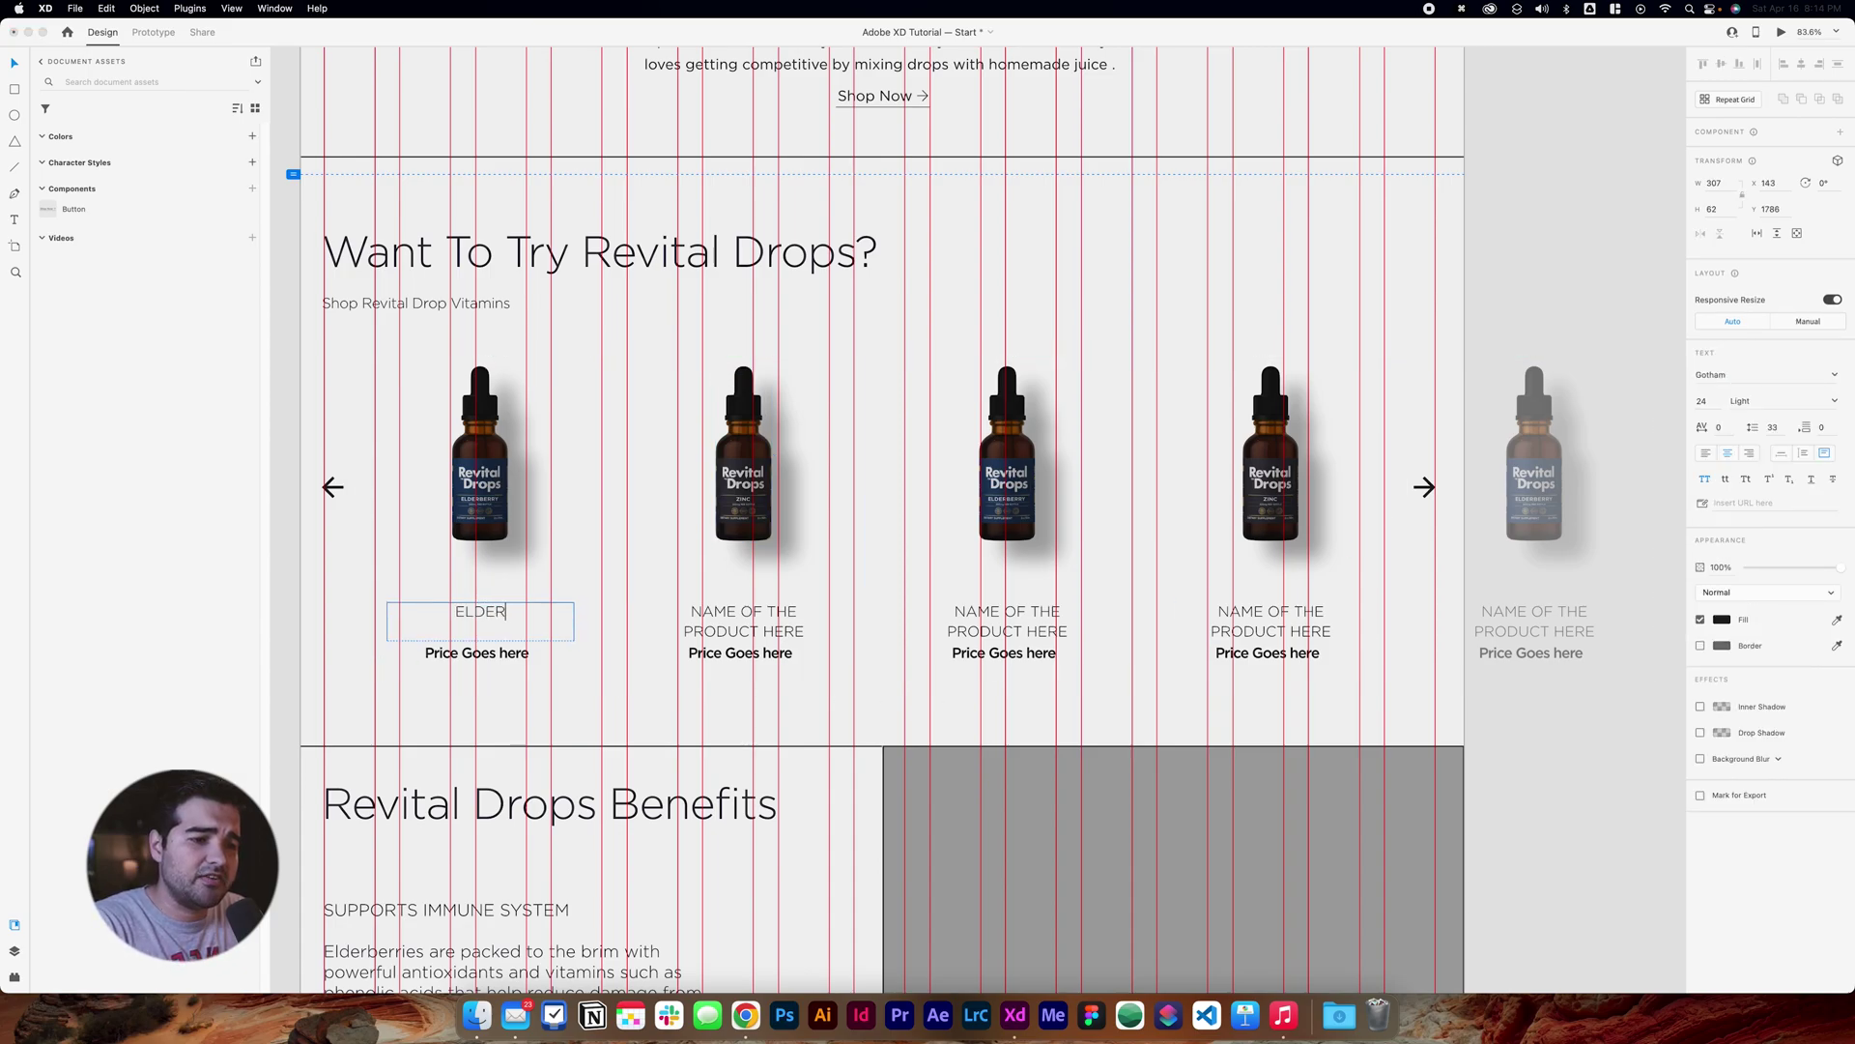
type("ERRY")
key("Escape")
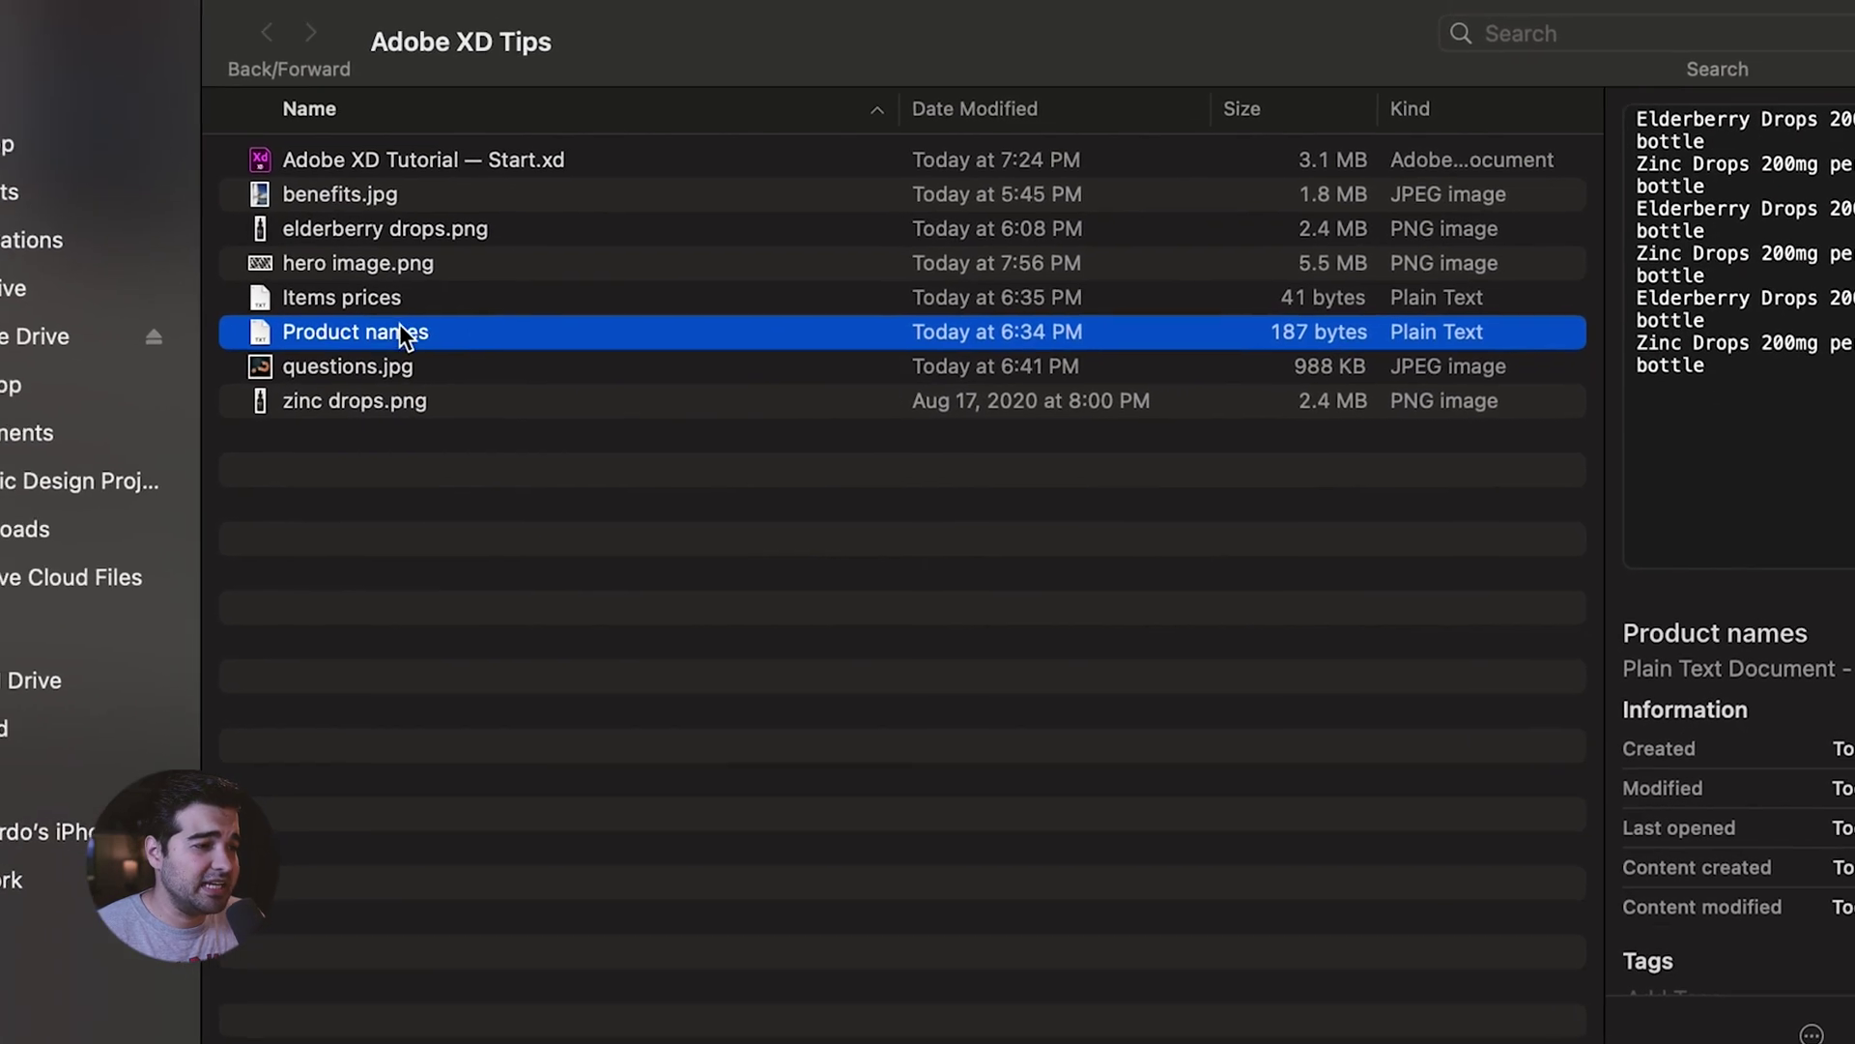
Fill the card titles from the Product names text file.
double_click(1131, 582)
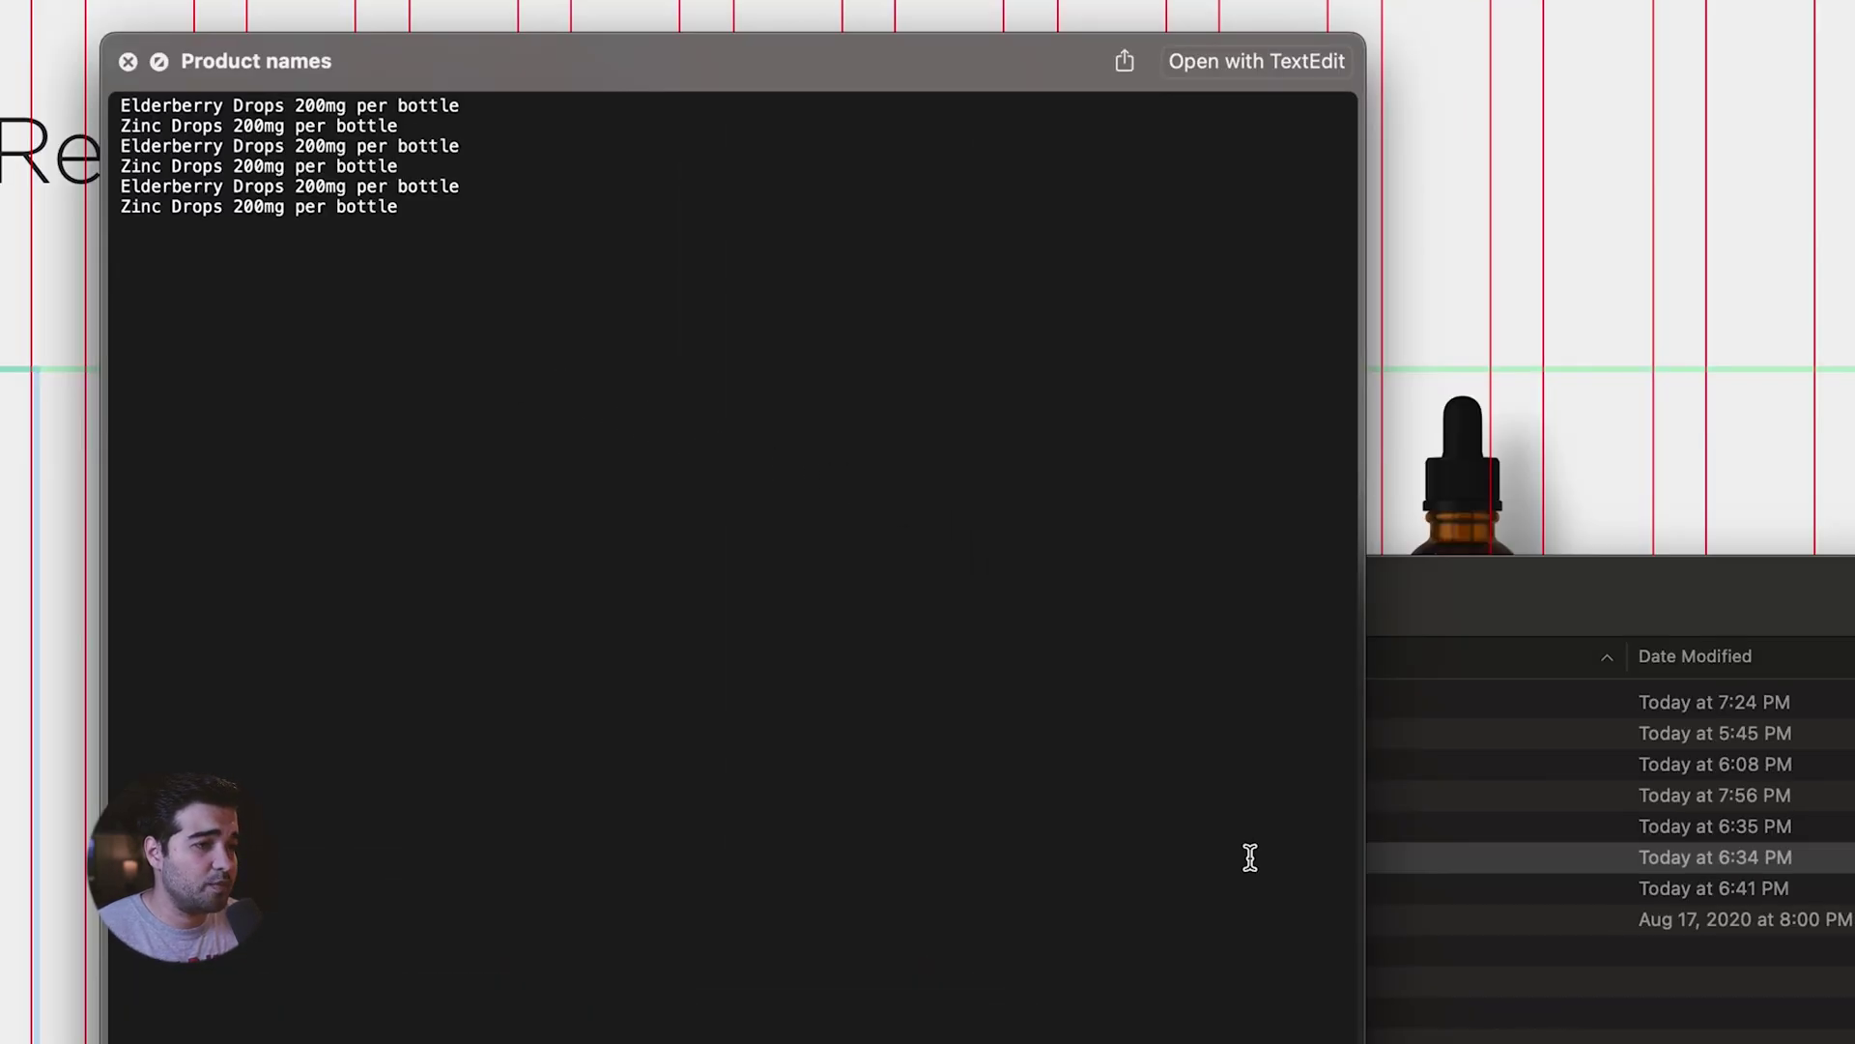
key("Up")
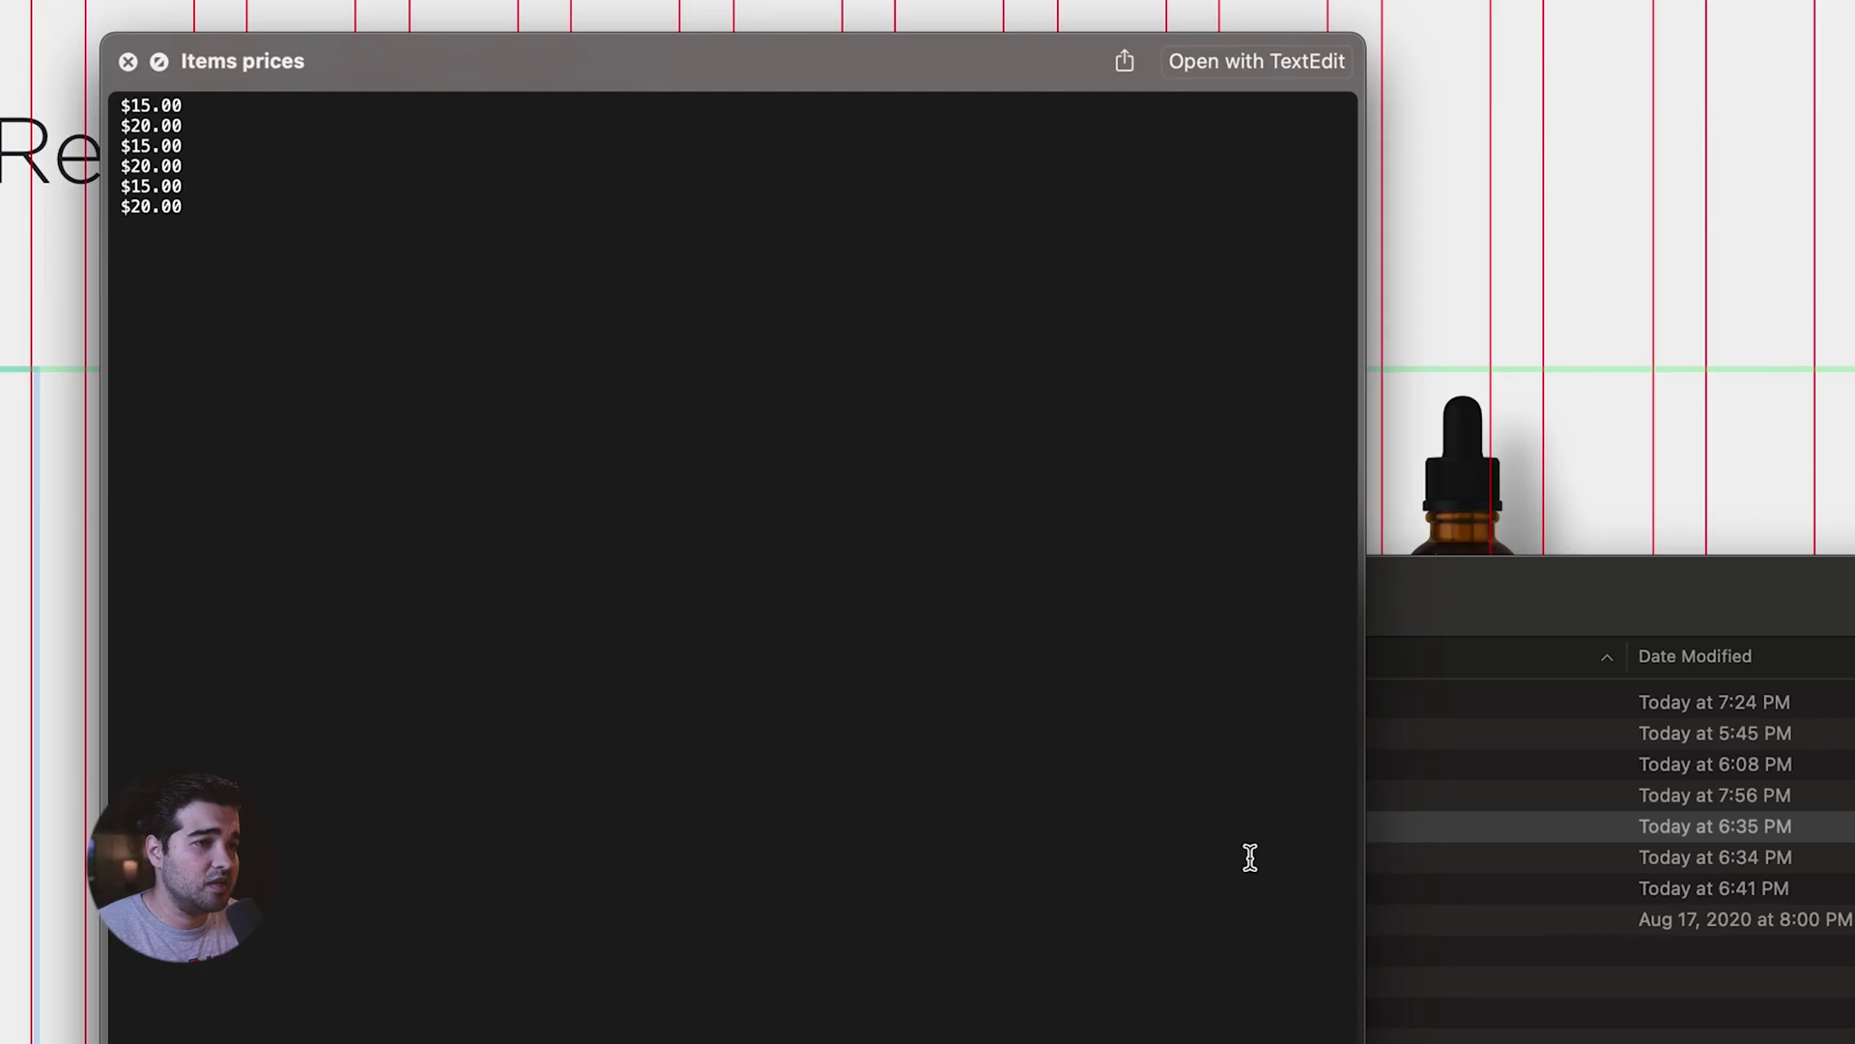
key("space")
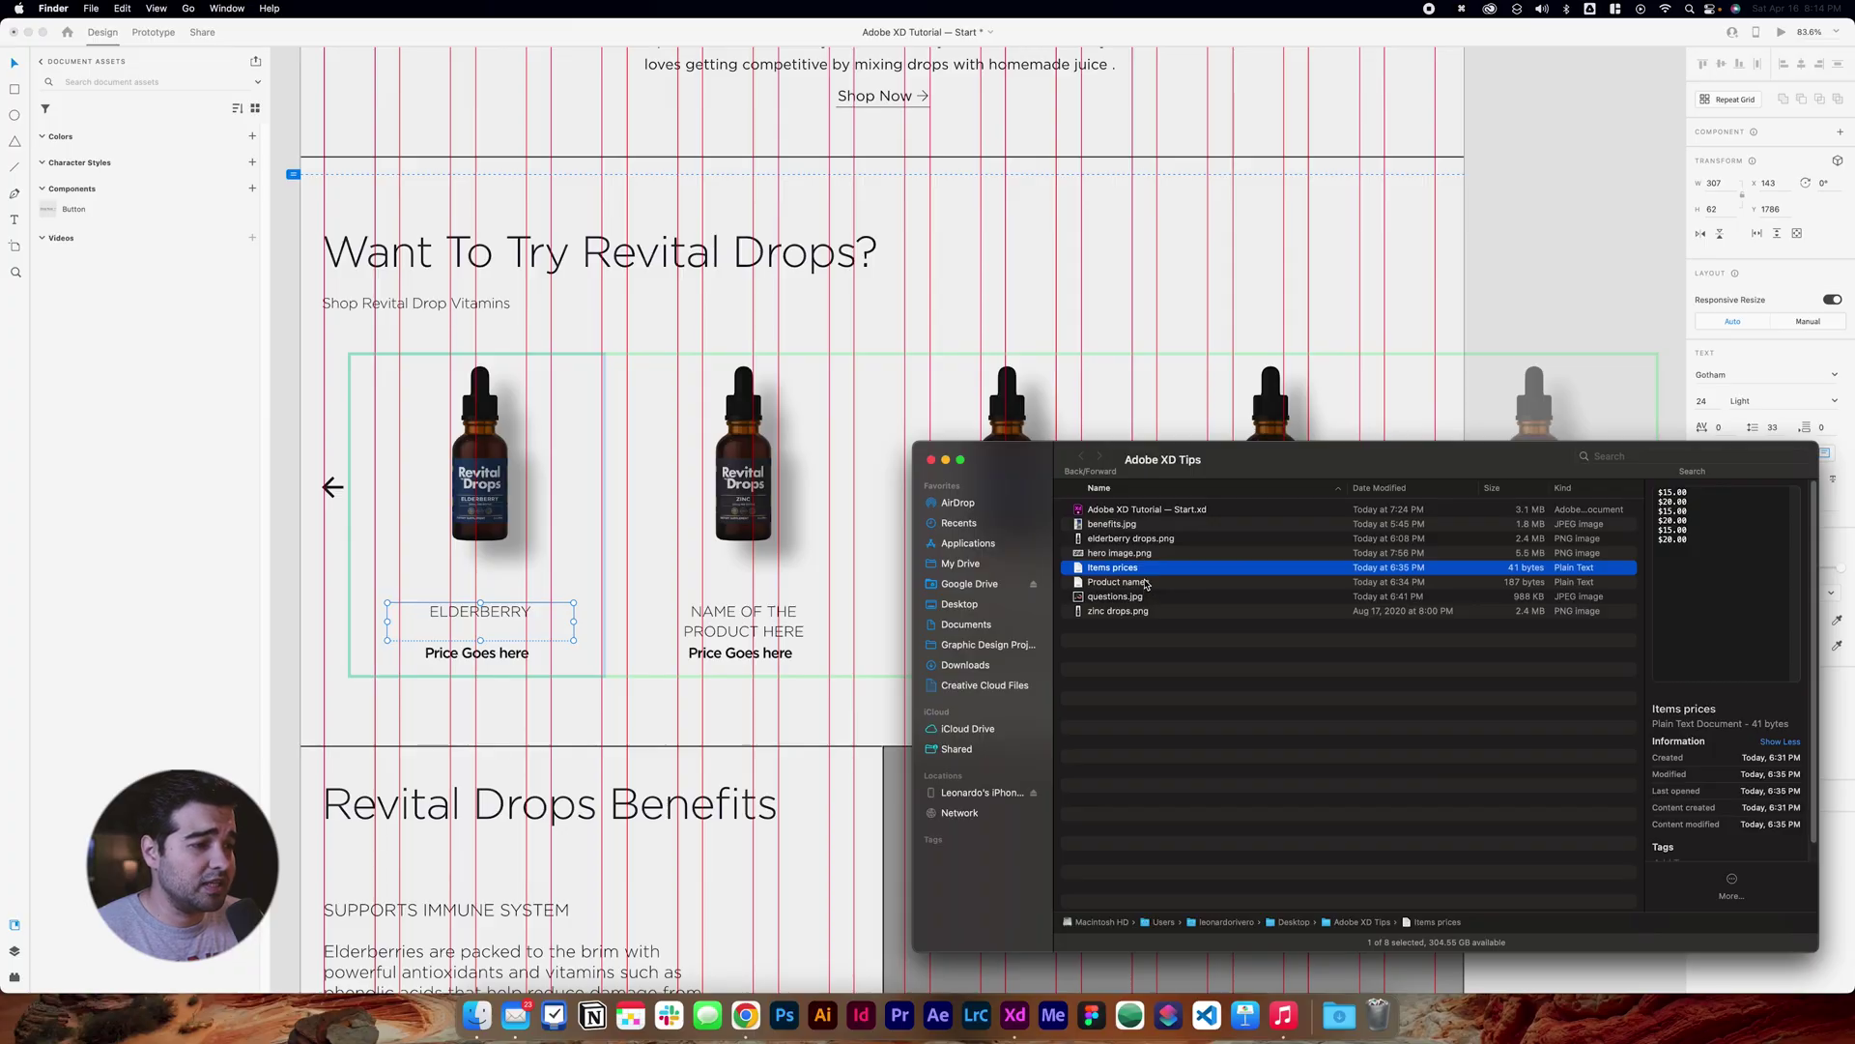
left_click_drag(1145, 584, 468, 626)
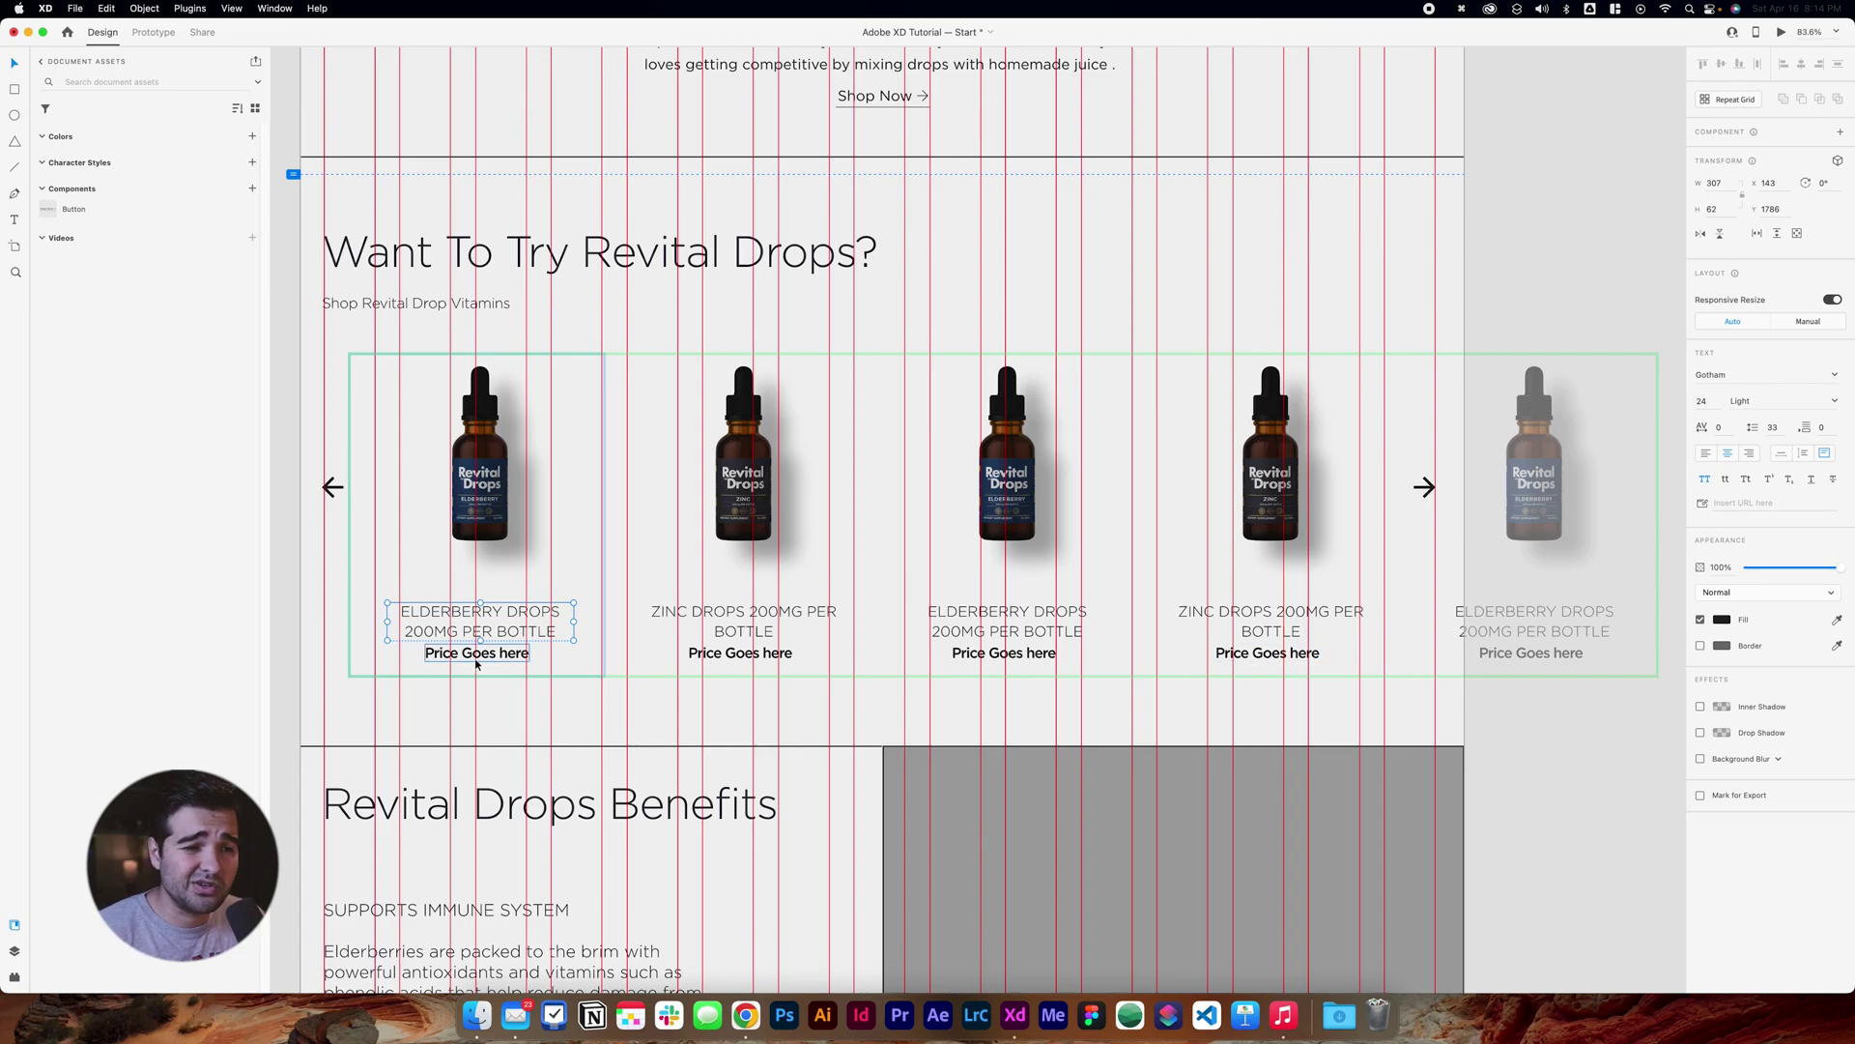
Fill the card prices from the Items prices text file ($15.00 and $20.00).
key("super+Tab")
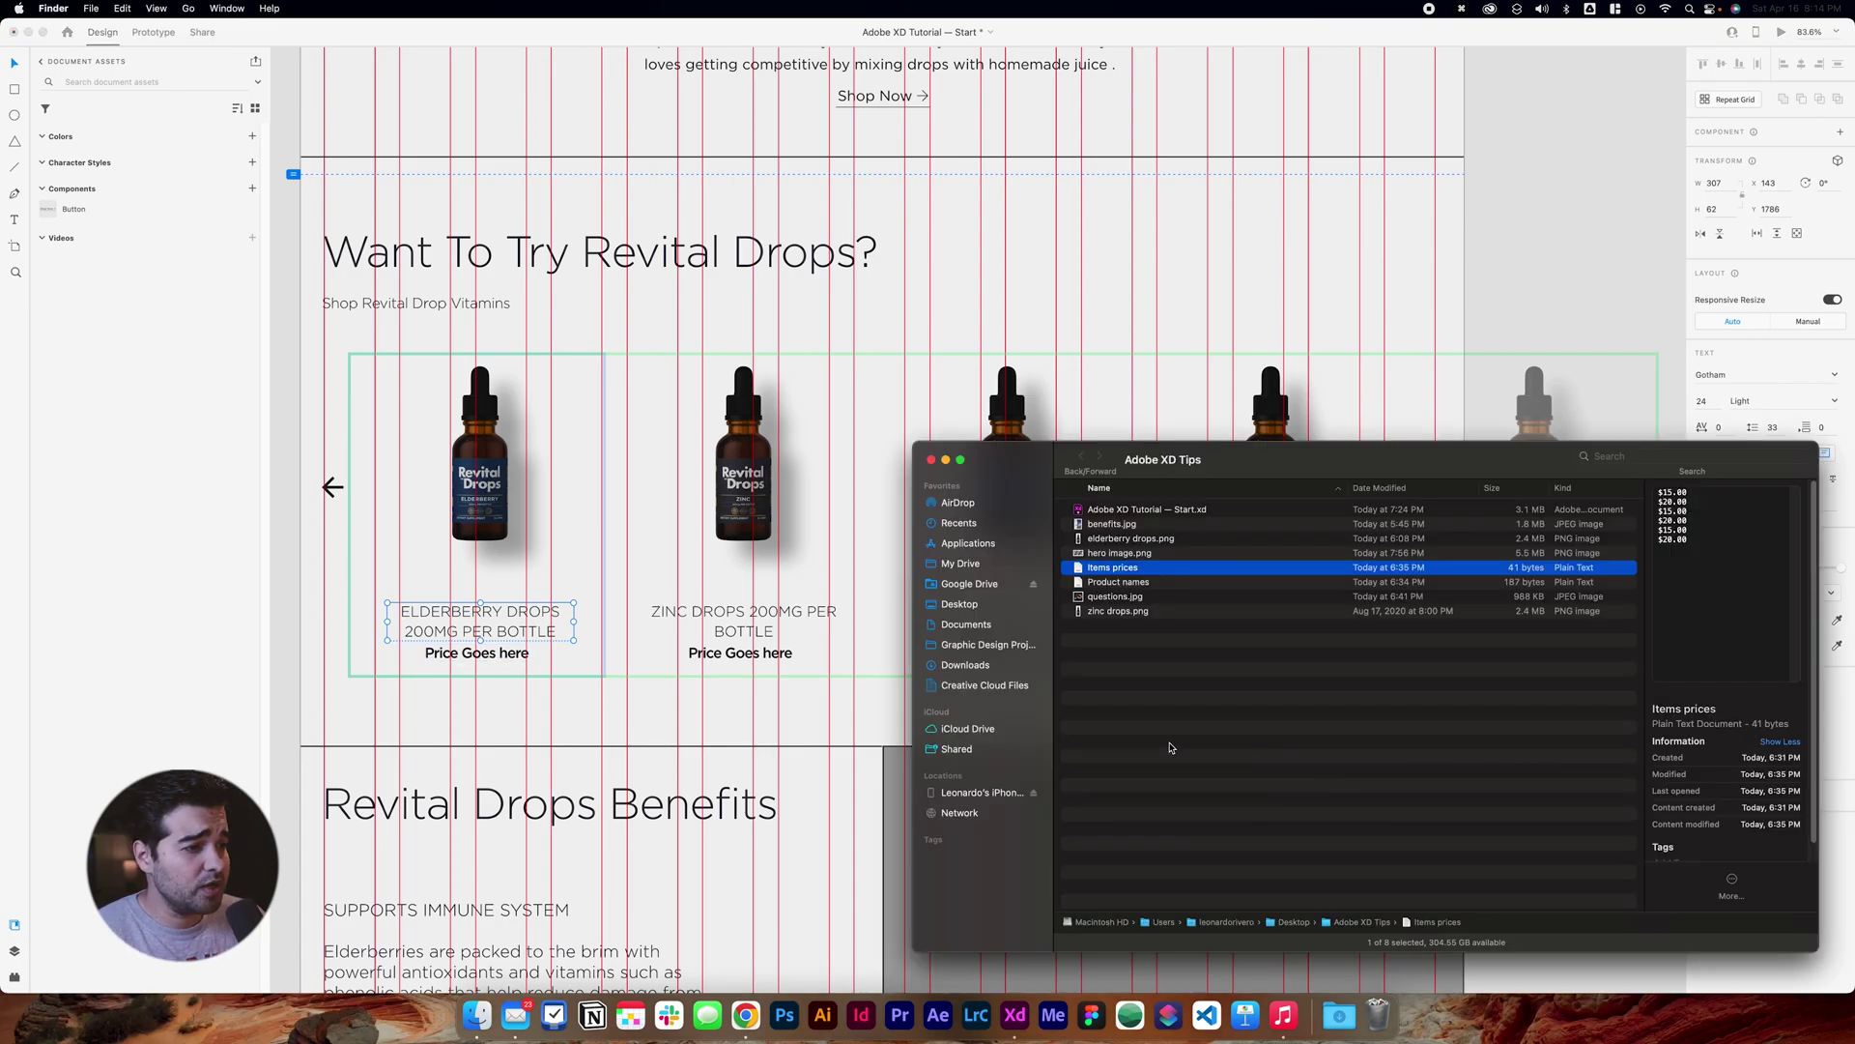
key("space")
key("space")
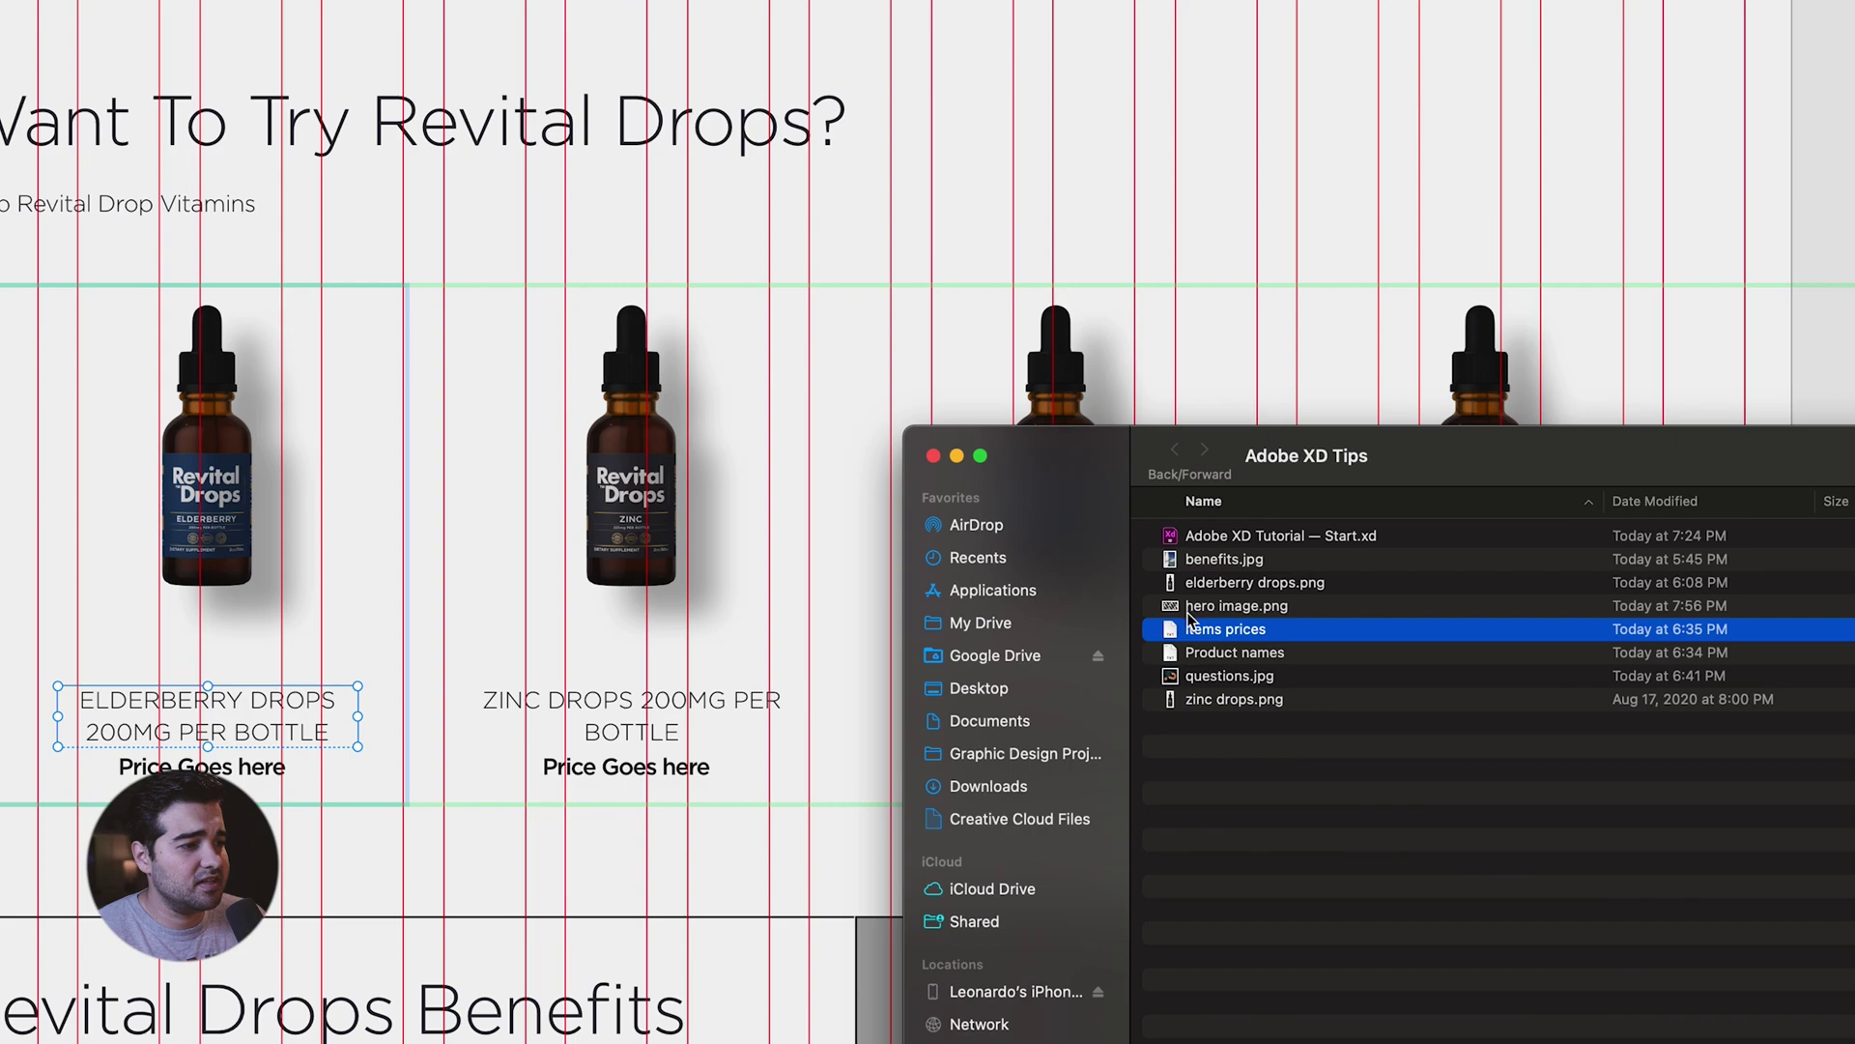
left_click_drag(1190, 621, 282, 768)
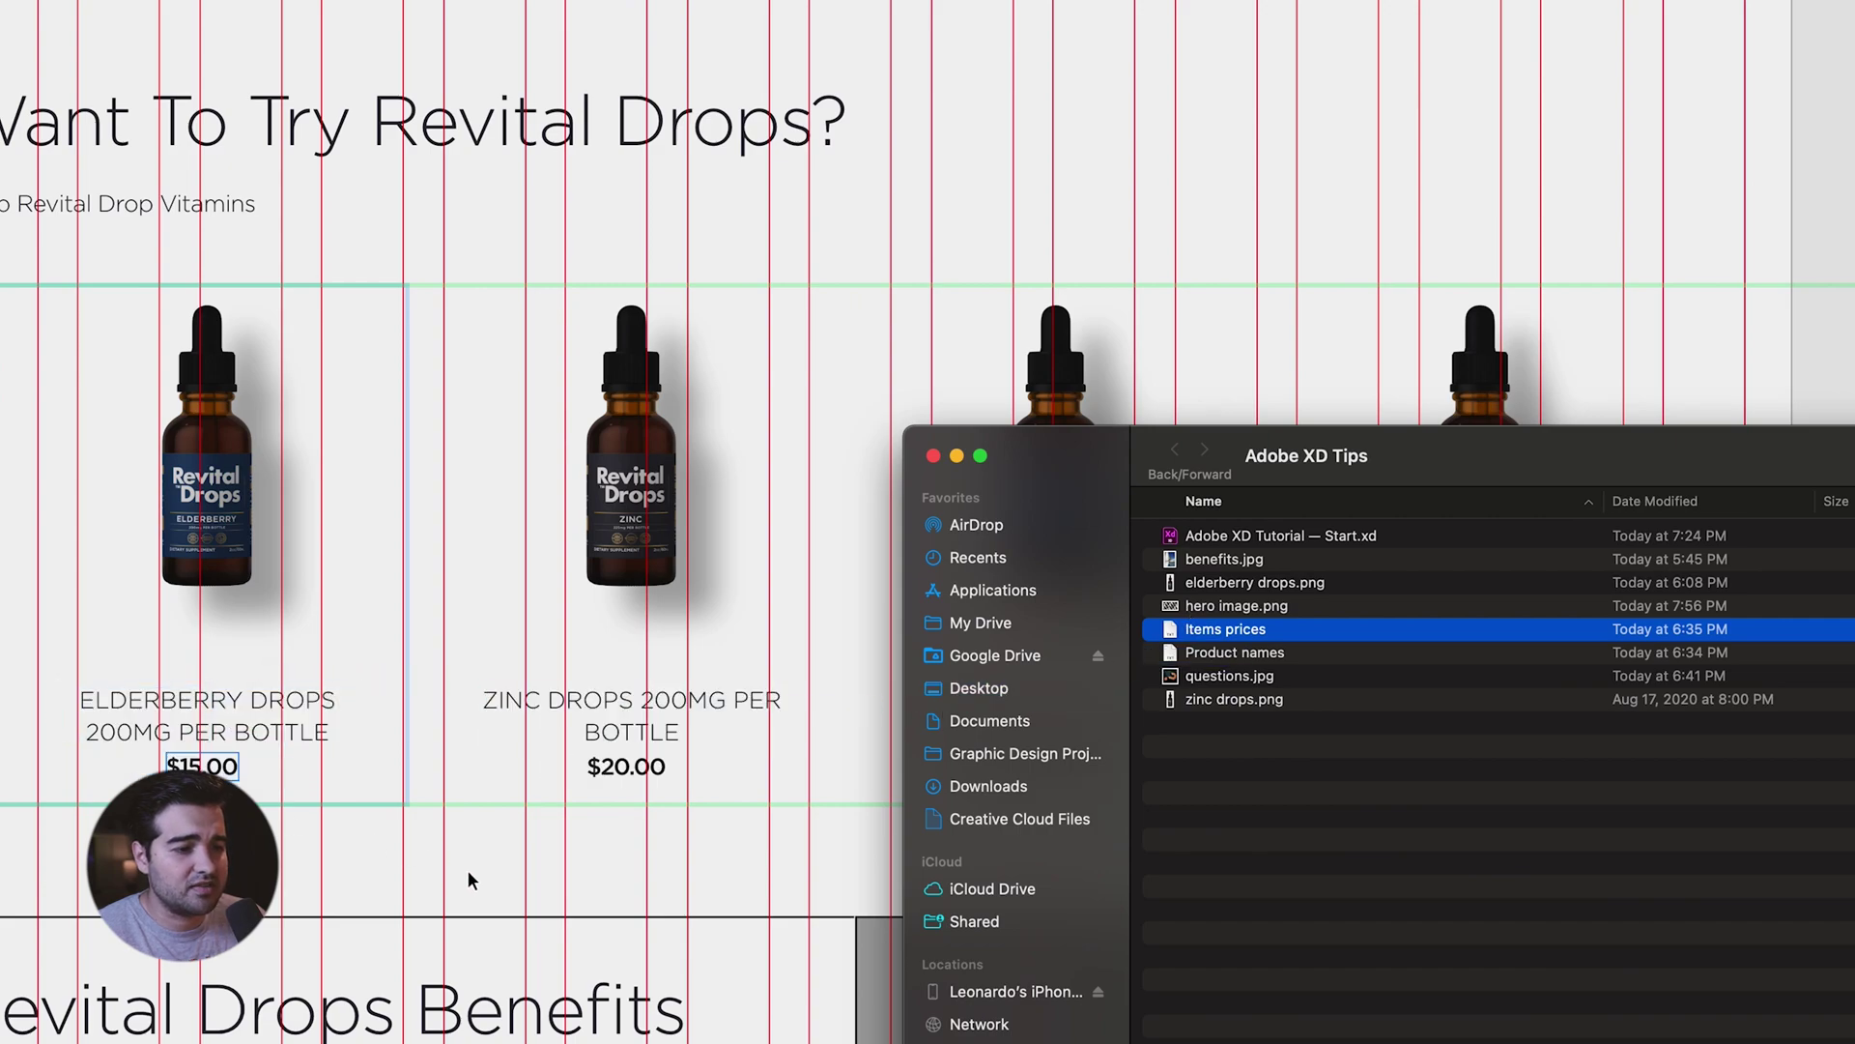
left_click(471, 881)
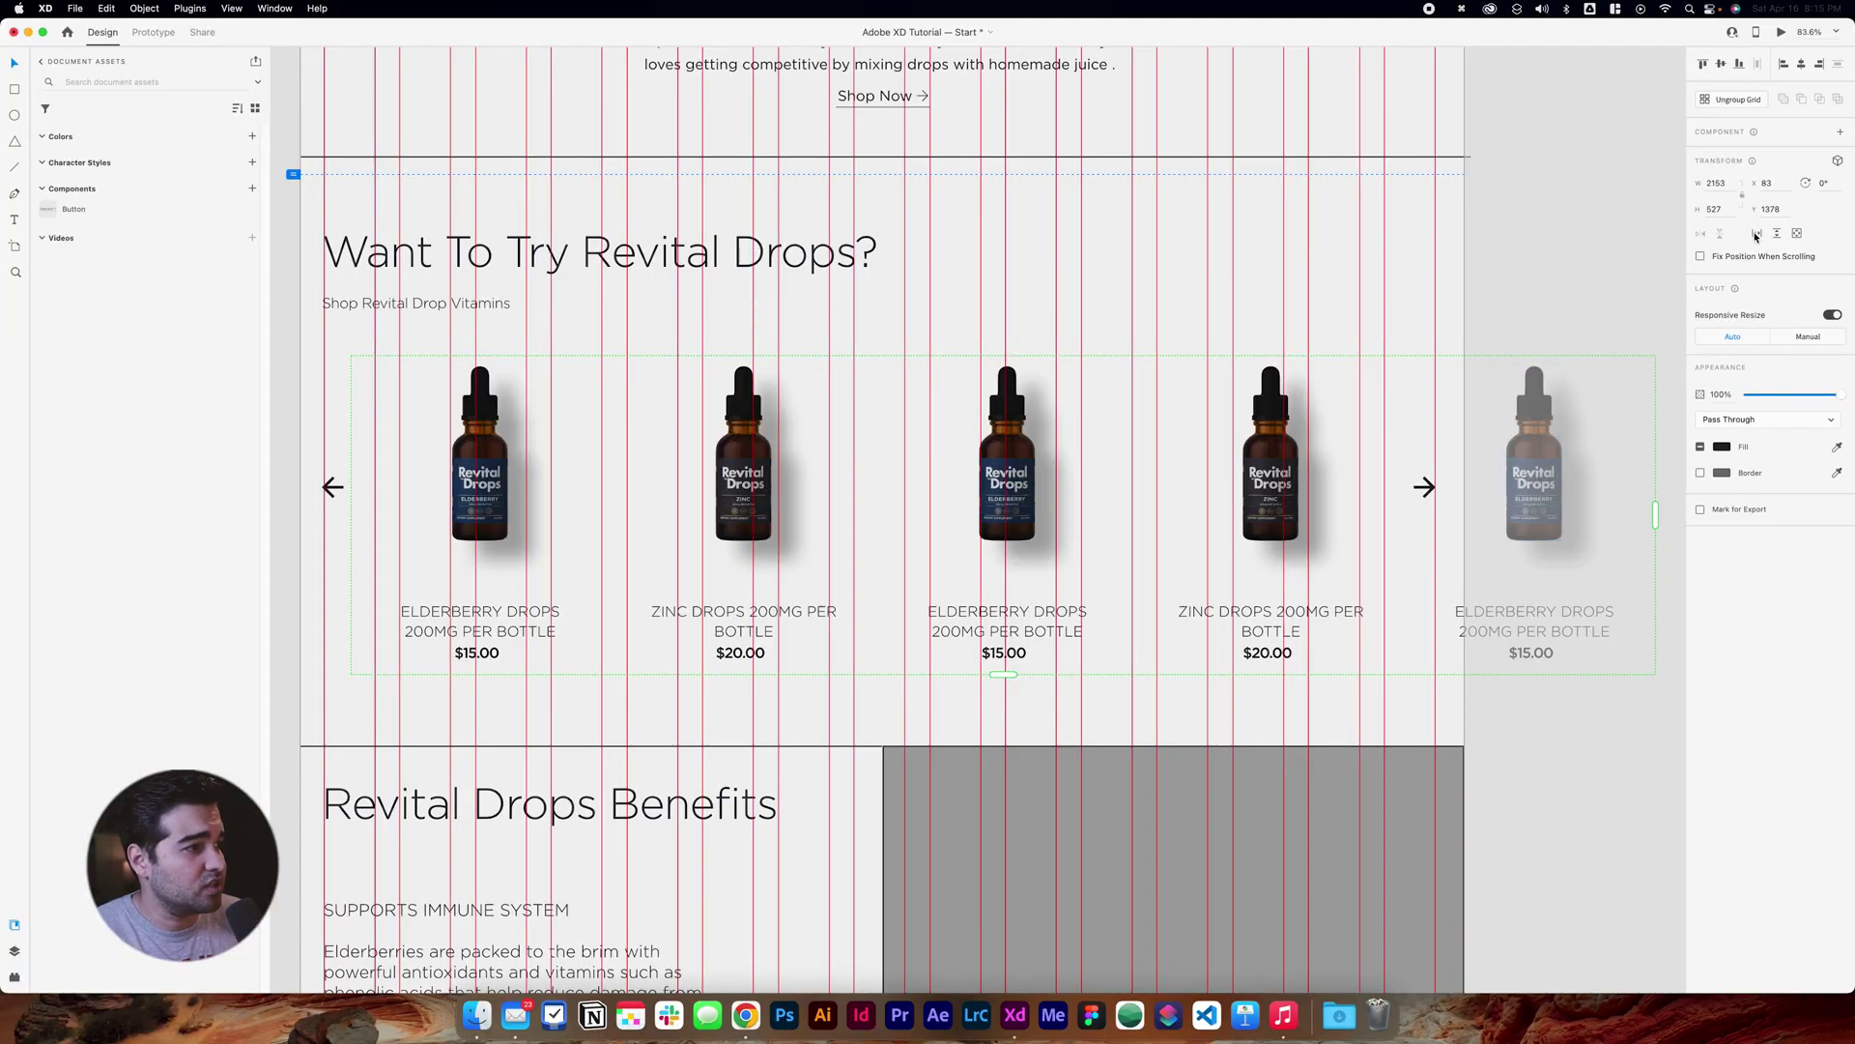
Make the product grid a horizontal scroll group extending to the artboard's right edge.
left_click(1756, 234)
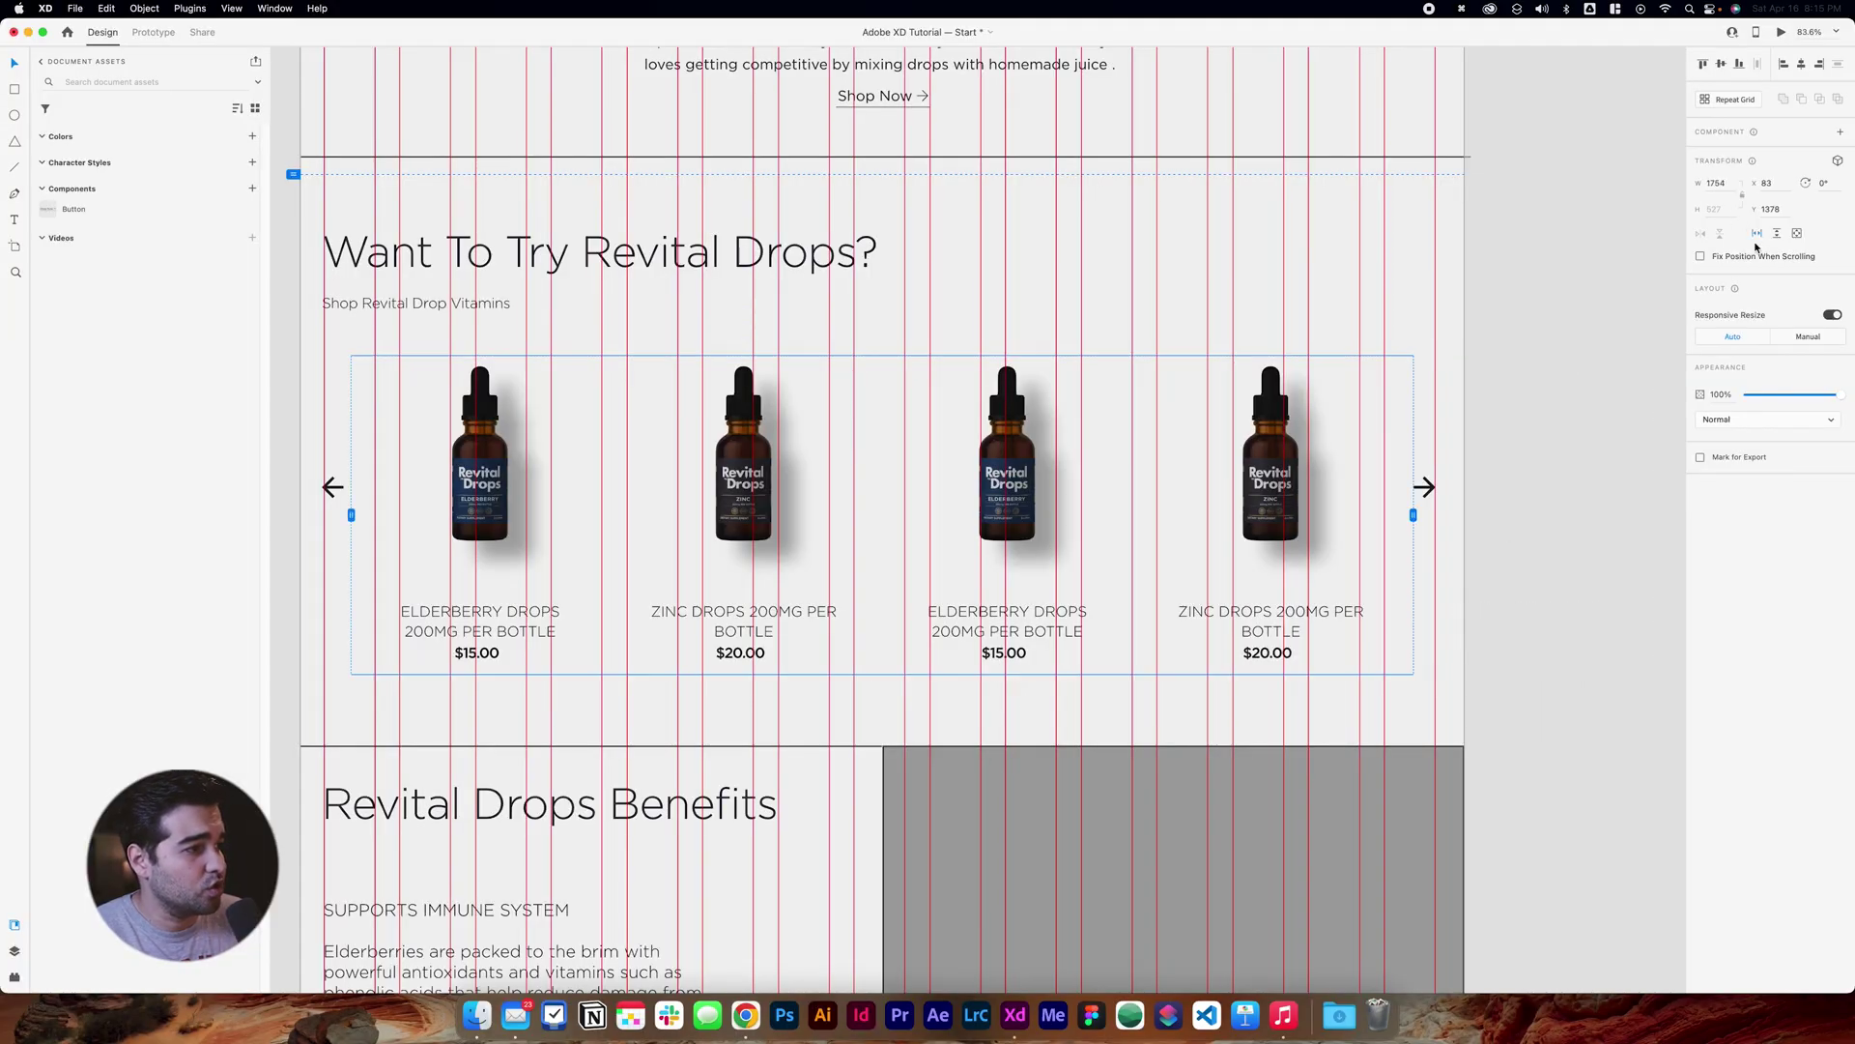
left_click_drag(1415, 515, 1463, 518)
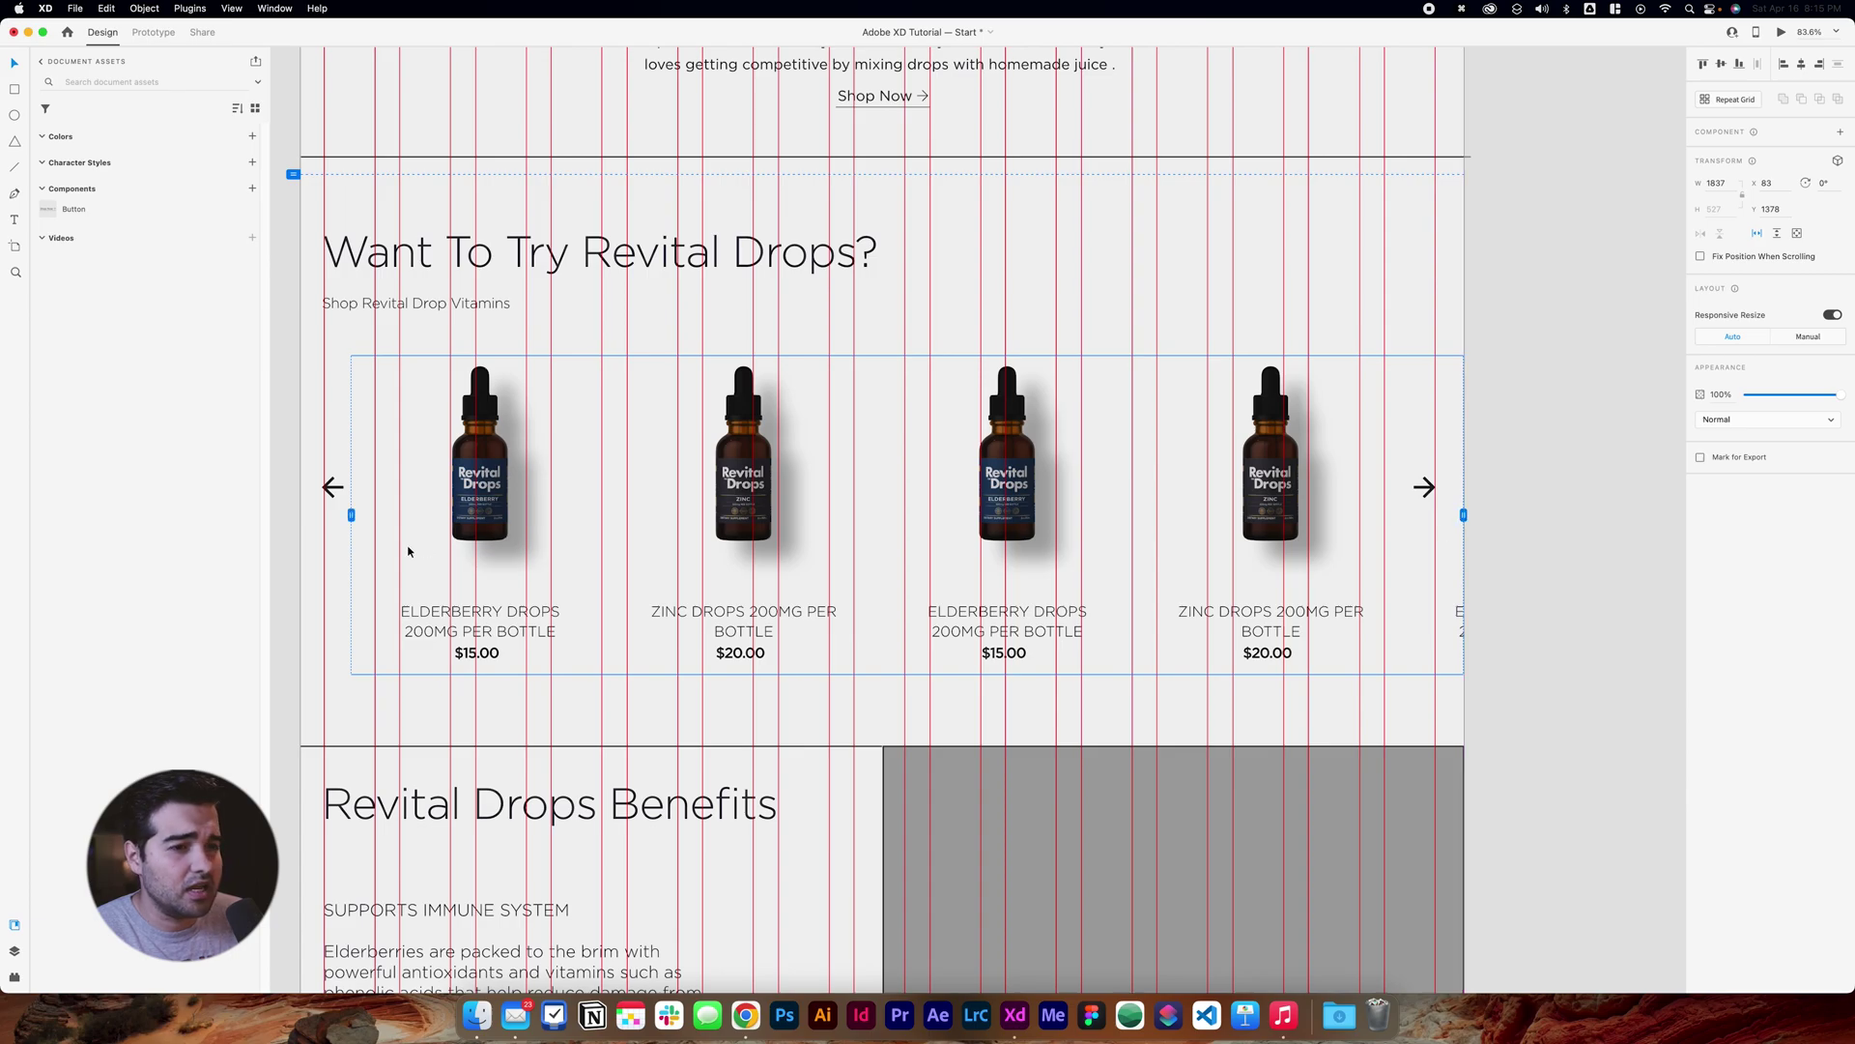
left_click(1059, 257)
Test the carousel's sideways scrolling in an interactive preview, then close the preview.
key("super+Return")
scroll(760, 382, "down", 10)
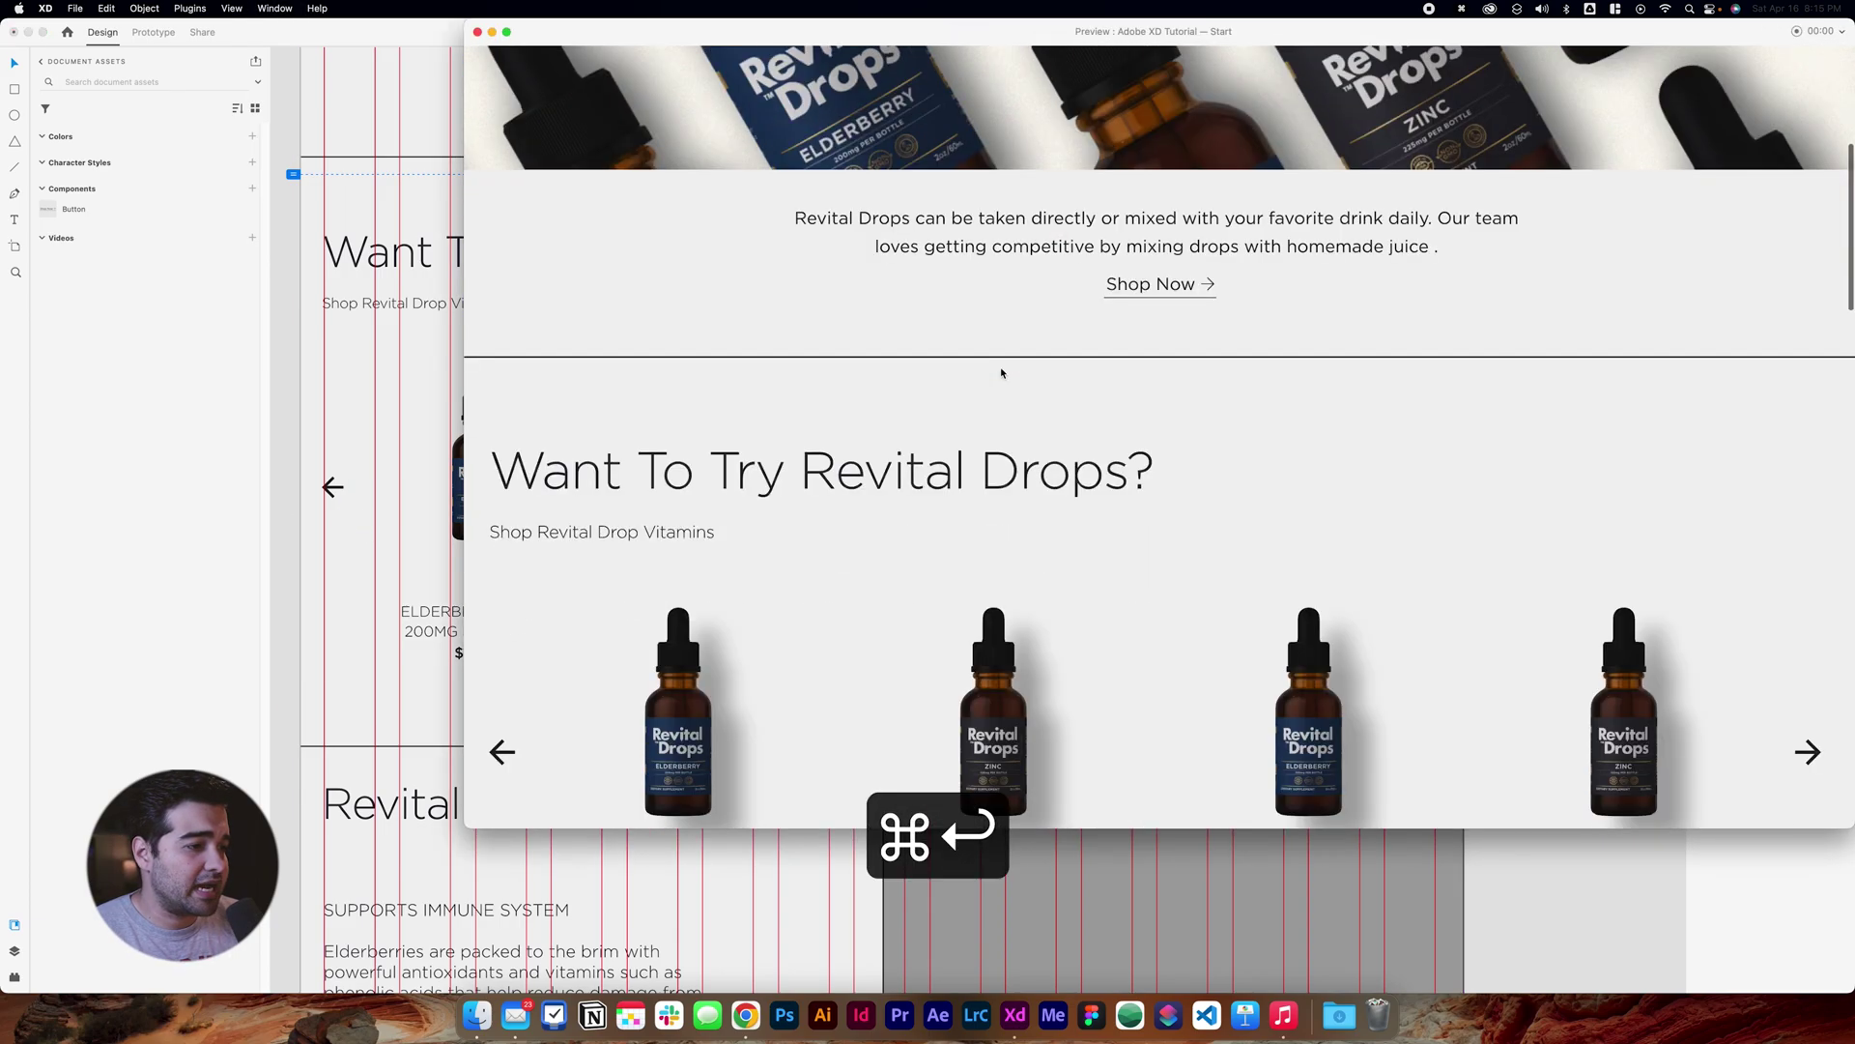
left_click_drag(759, 381, 1172, 356)
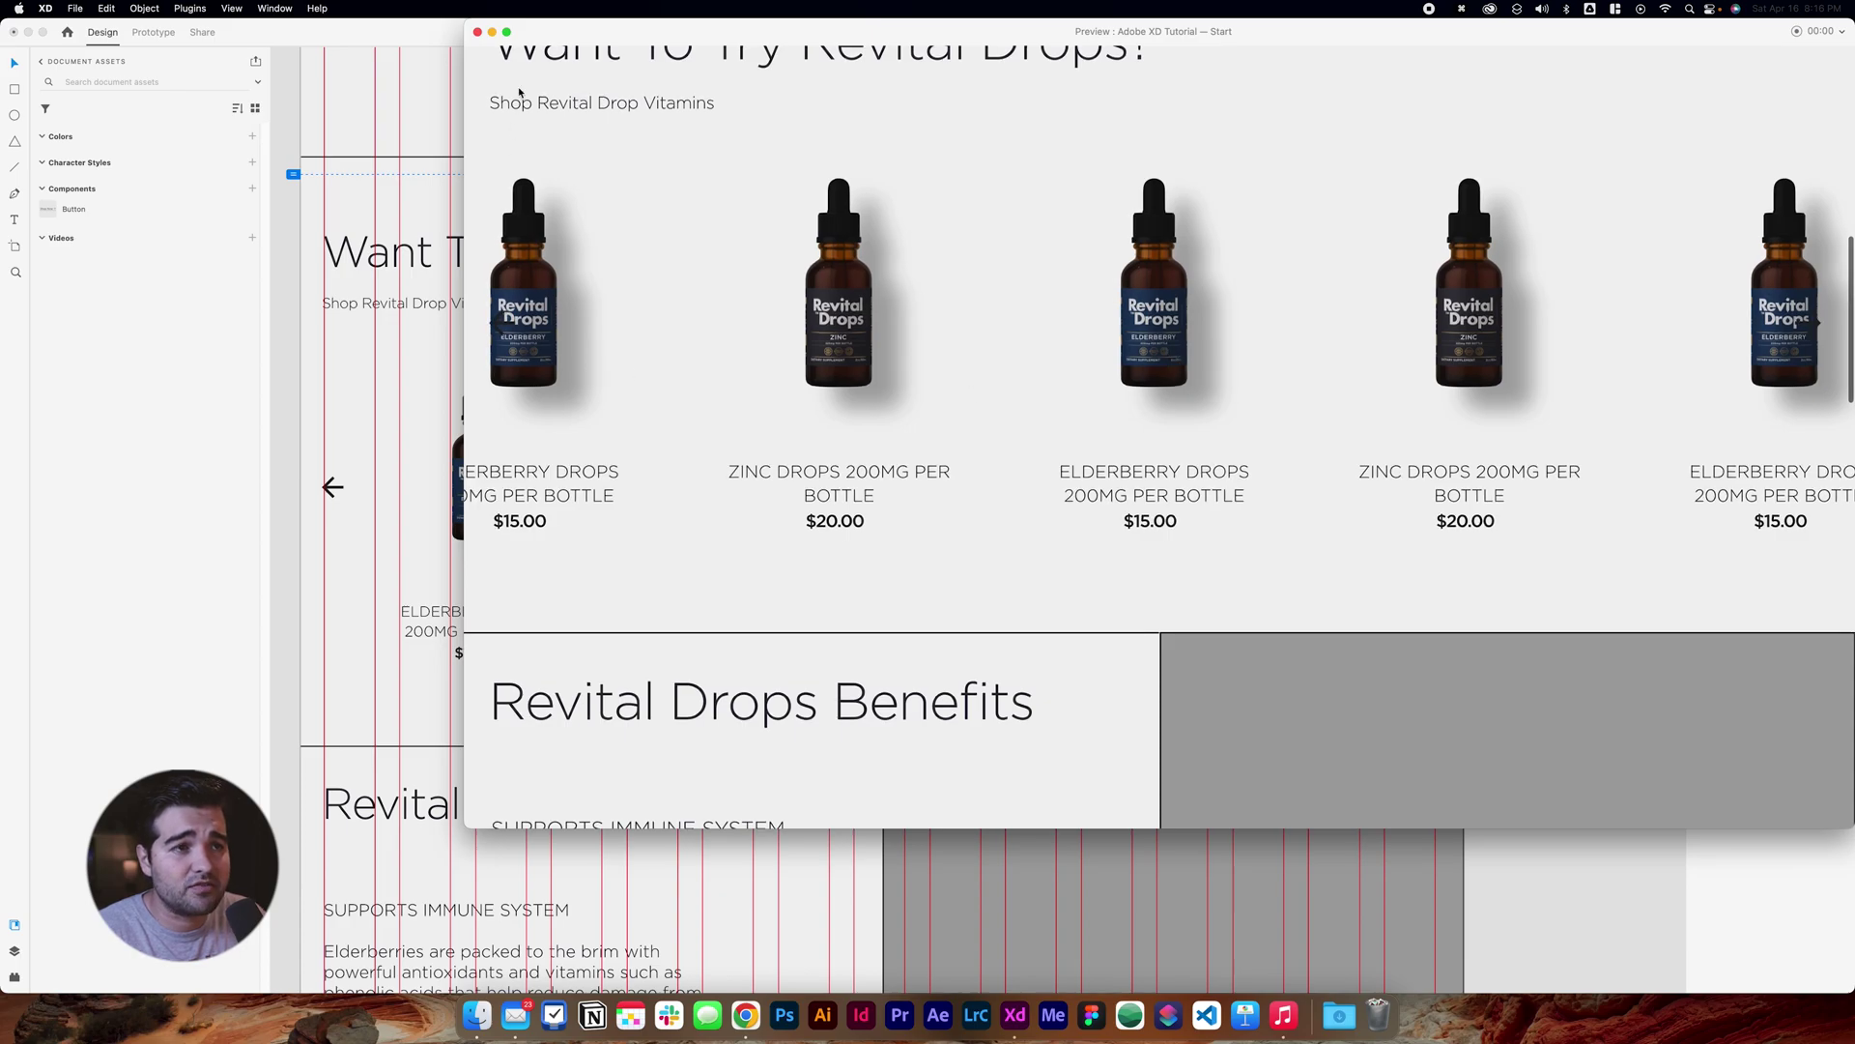
left_click(477, 32)
scroll(592, 529, "up", 5)
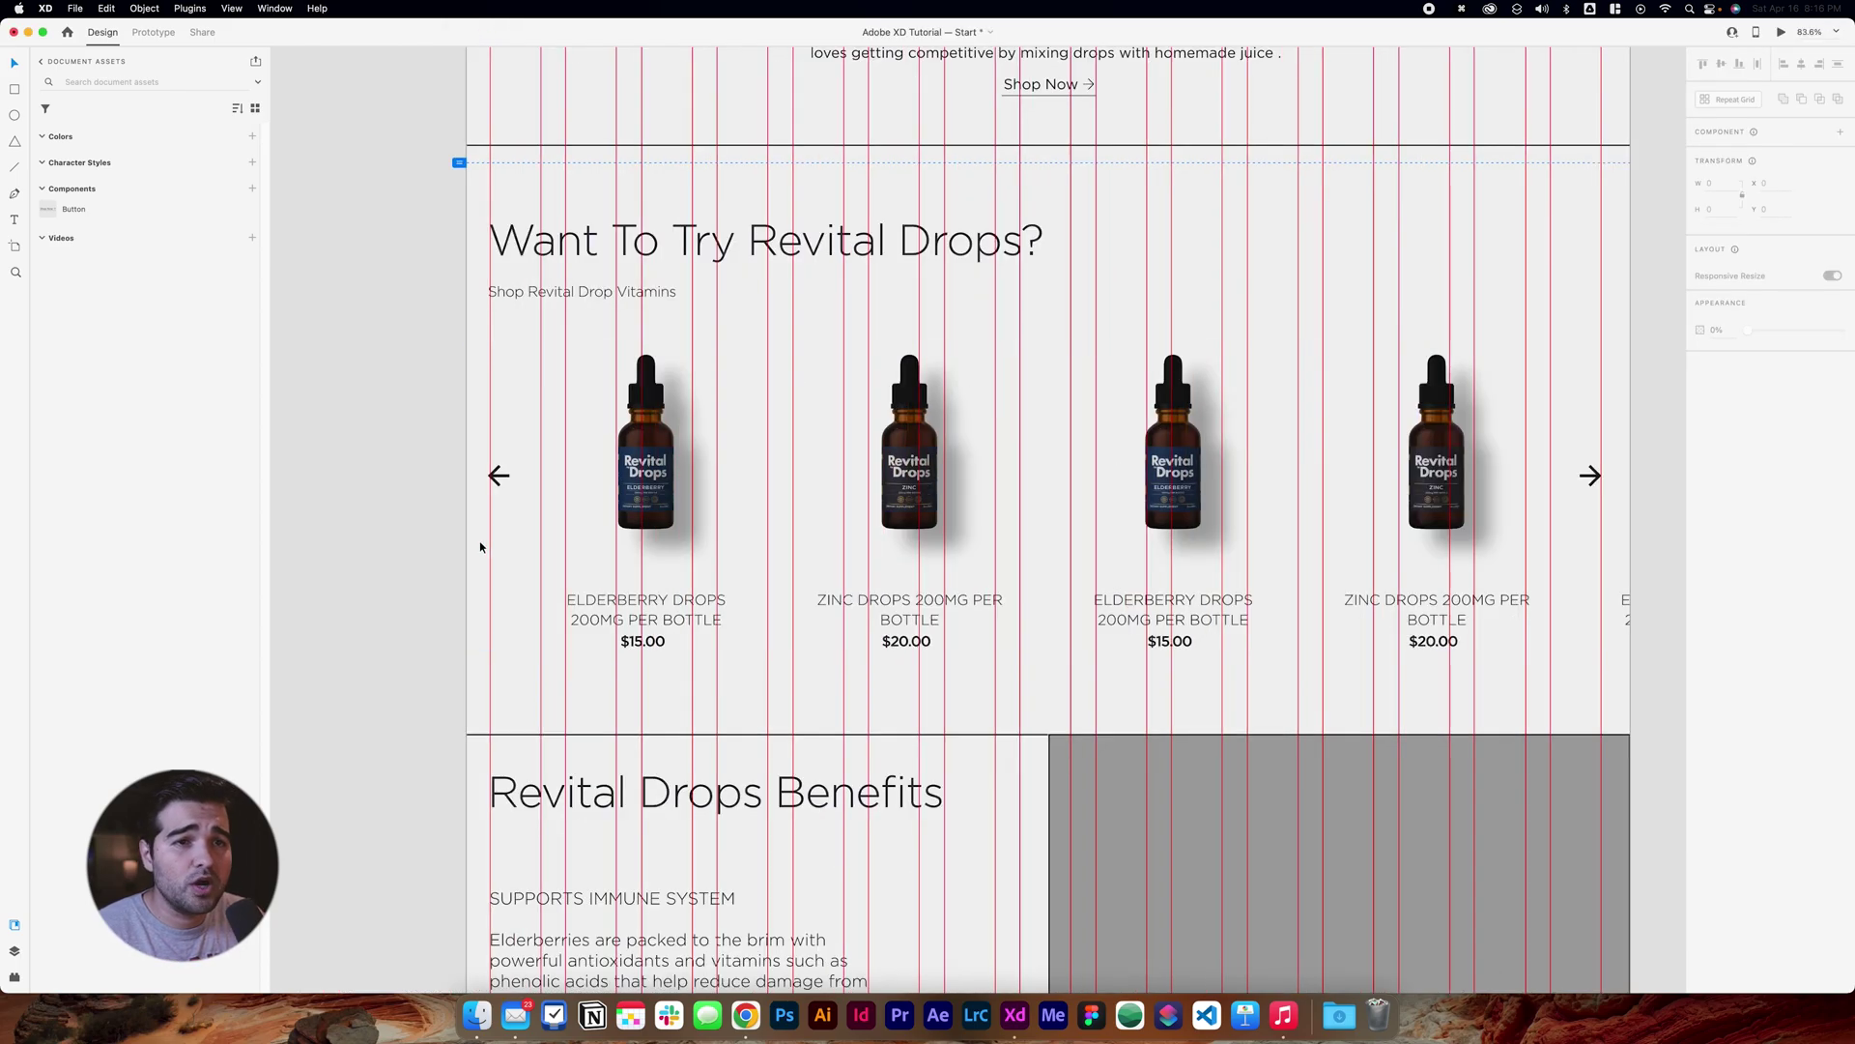
Draw a tall narrow rectangle aligned to the carousel's left artboard edge.
scroll(464, 538, "up", 2)
key("super+shift+apostrophe")
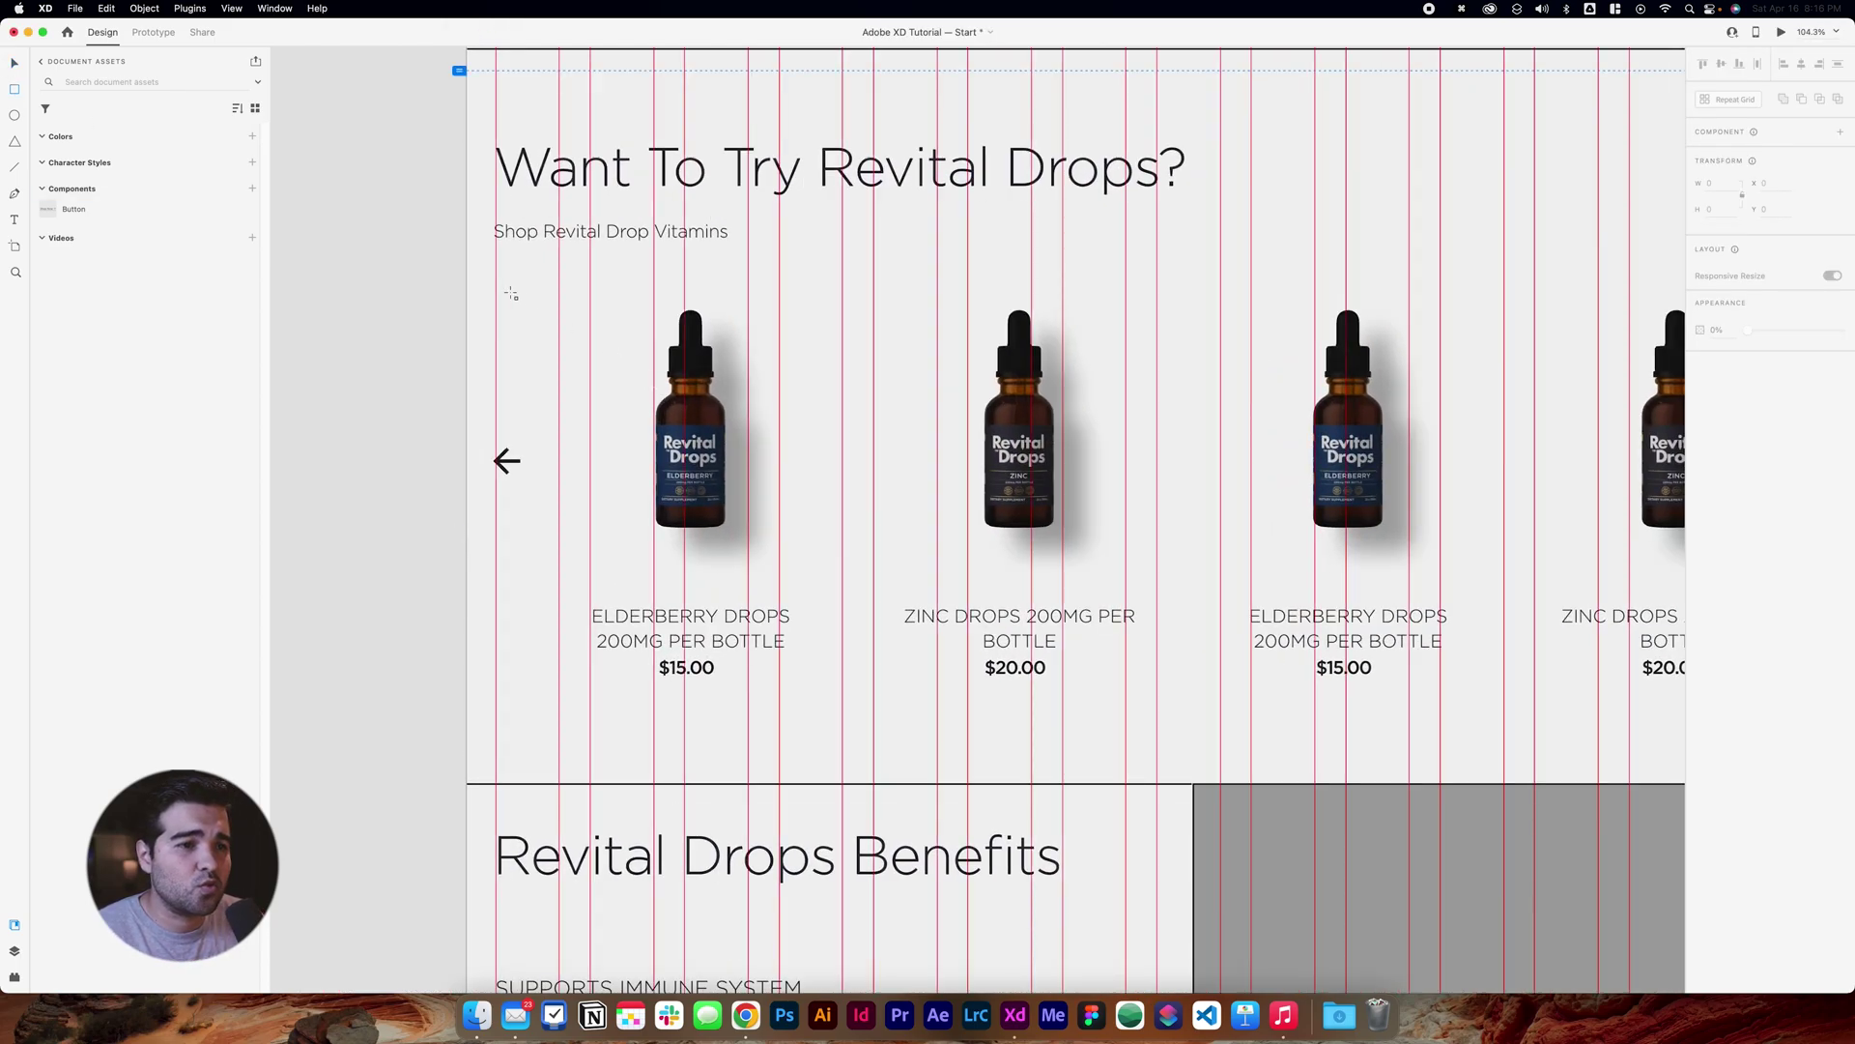
left_click_drag(463, 274, 597, 700)
left_click_drag(454, 484, 467, 486)
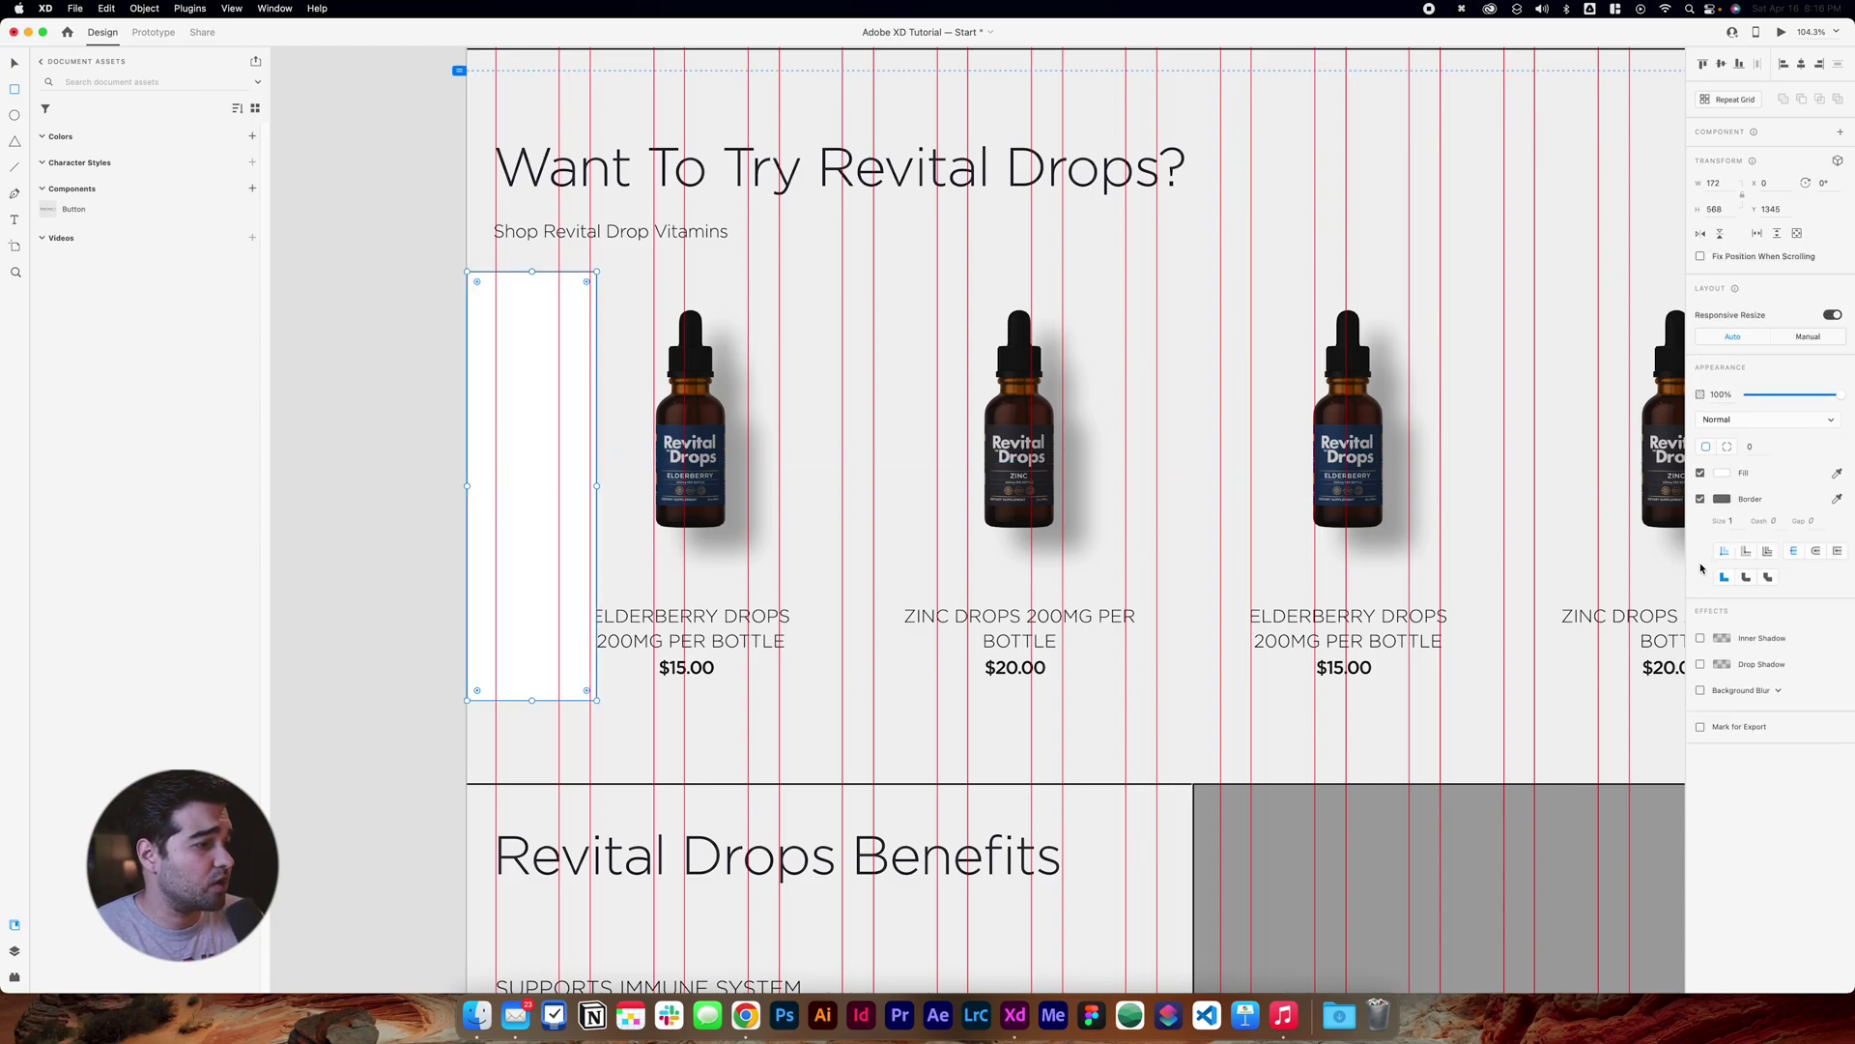
Give the rectangle a horizontal linear gradient fill.
left_click(1721, 474)
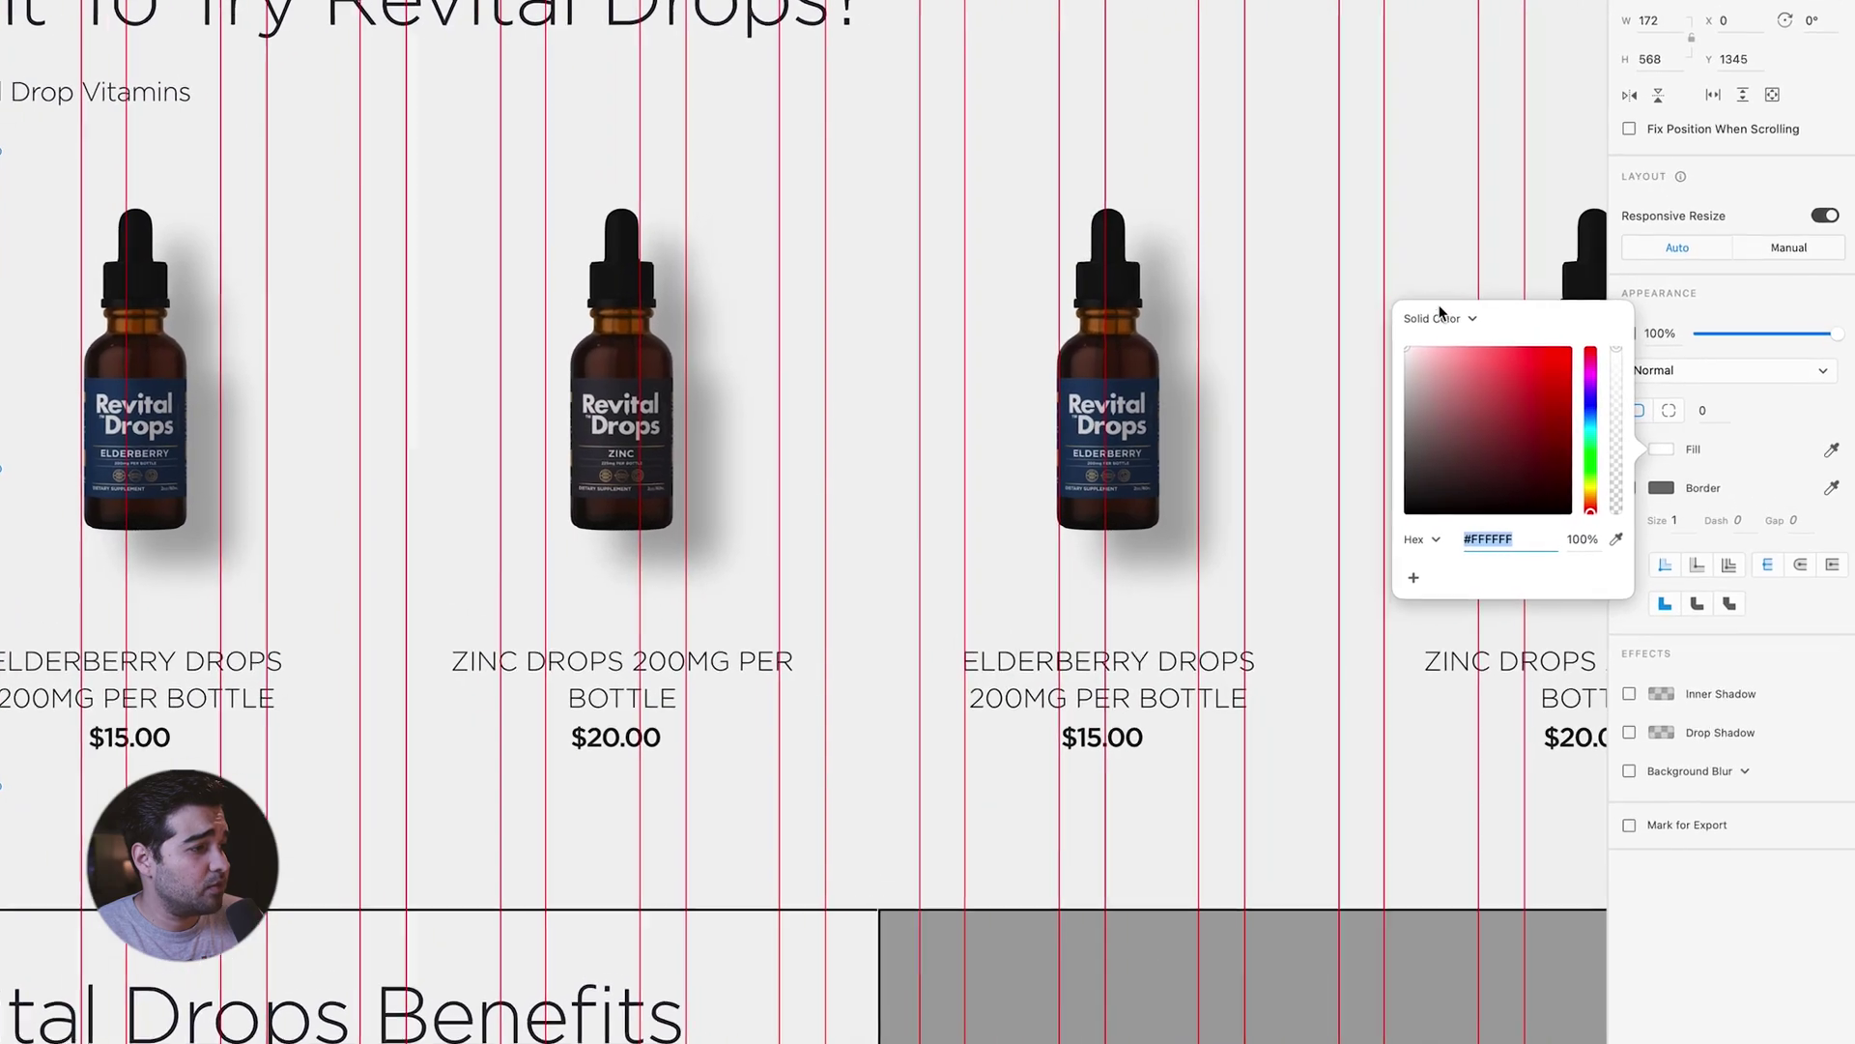
left_click(1566, 384)
left_click(1446, 340)
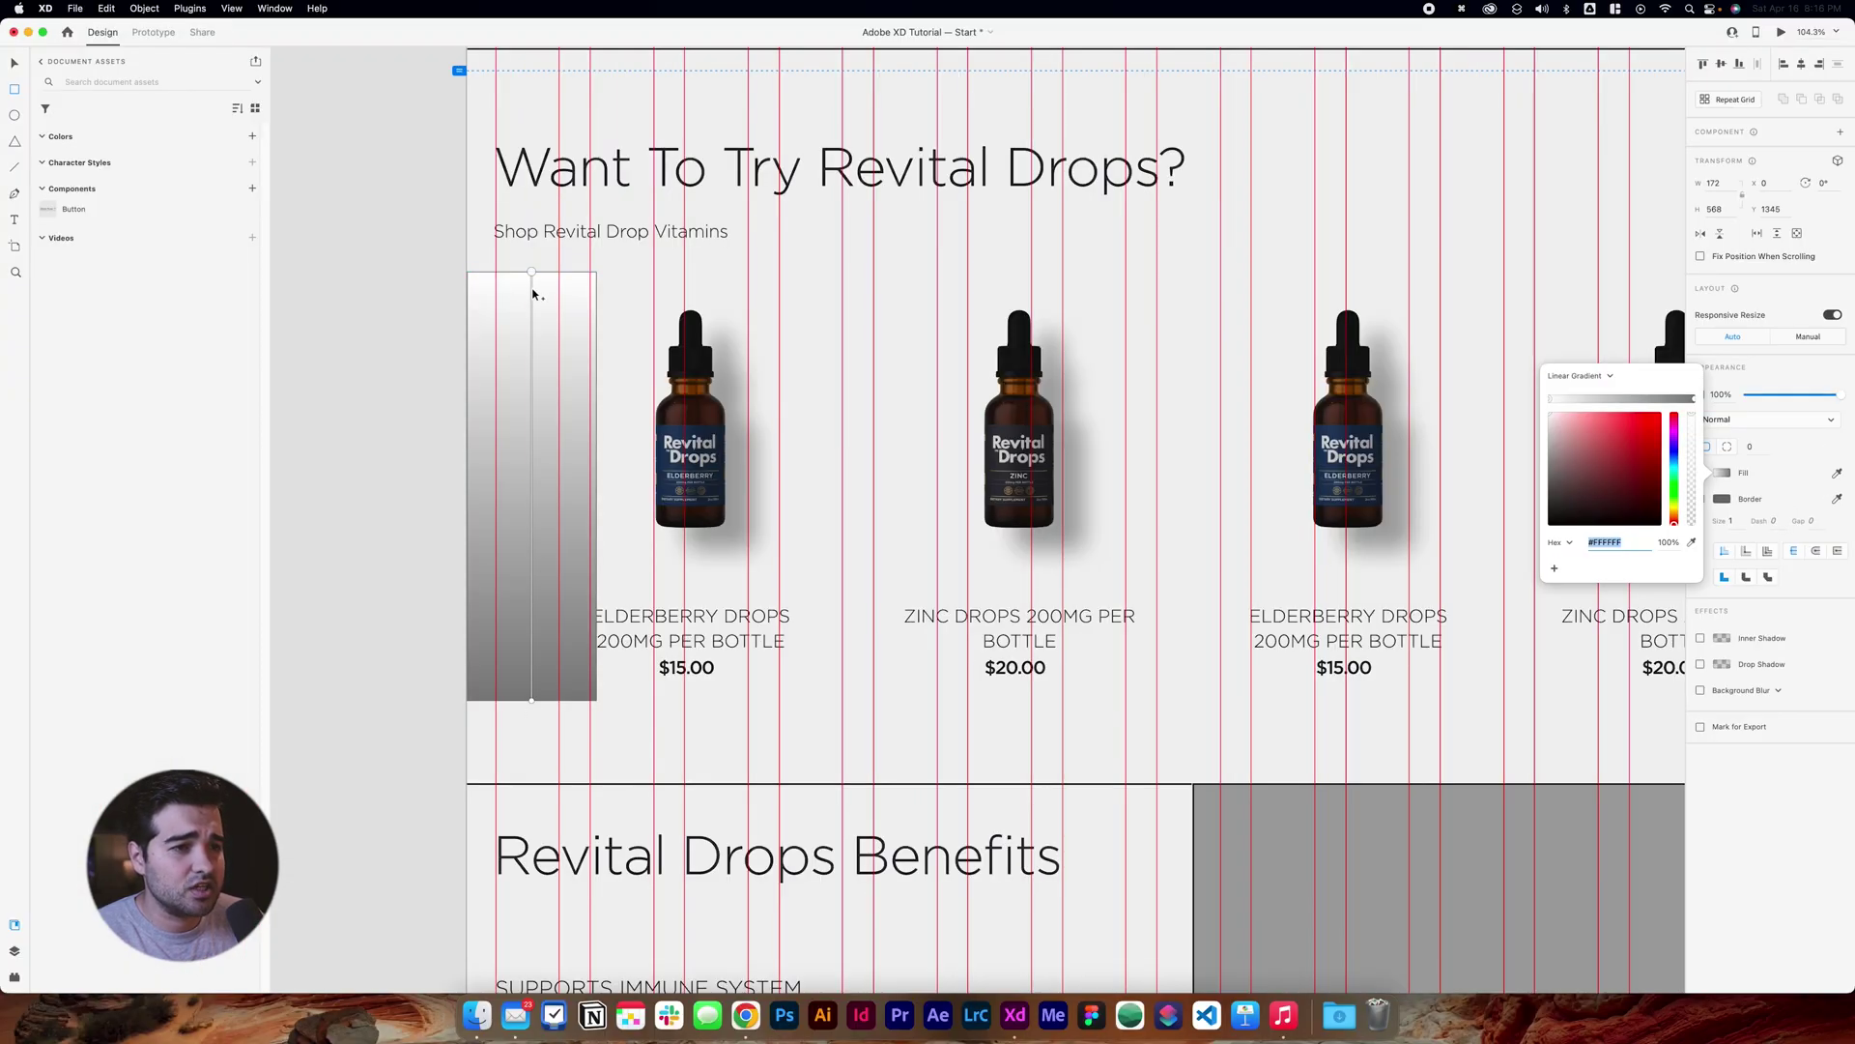
left_click_drag(532, 272, 470, 473)
left_click_drag(532, 700, 598, 472)
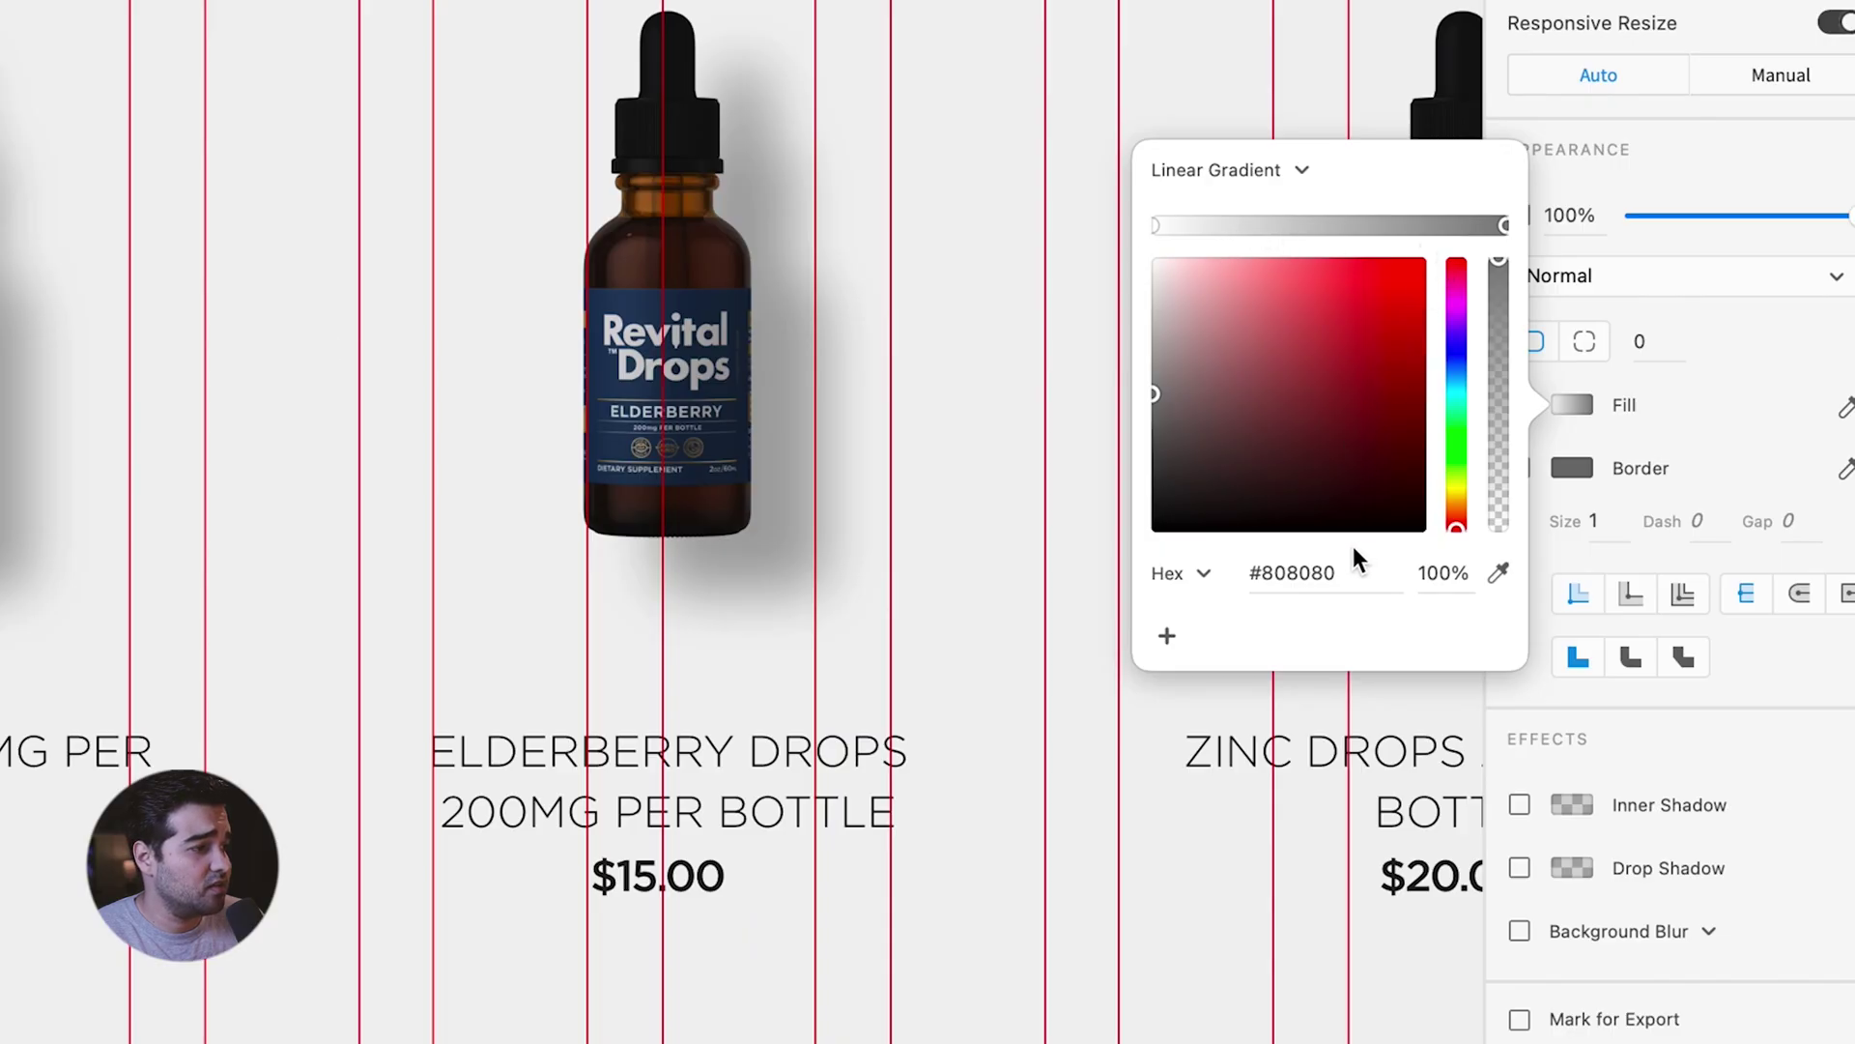
Set both gradient stops to #F1F1F1, saved as a swatch, with the right stop at 0% opacity.
left_click_drag(1355, 570, 850, 501)
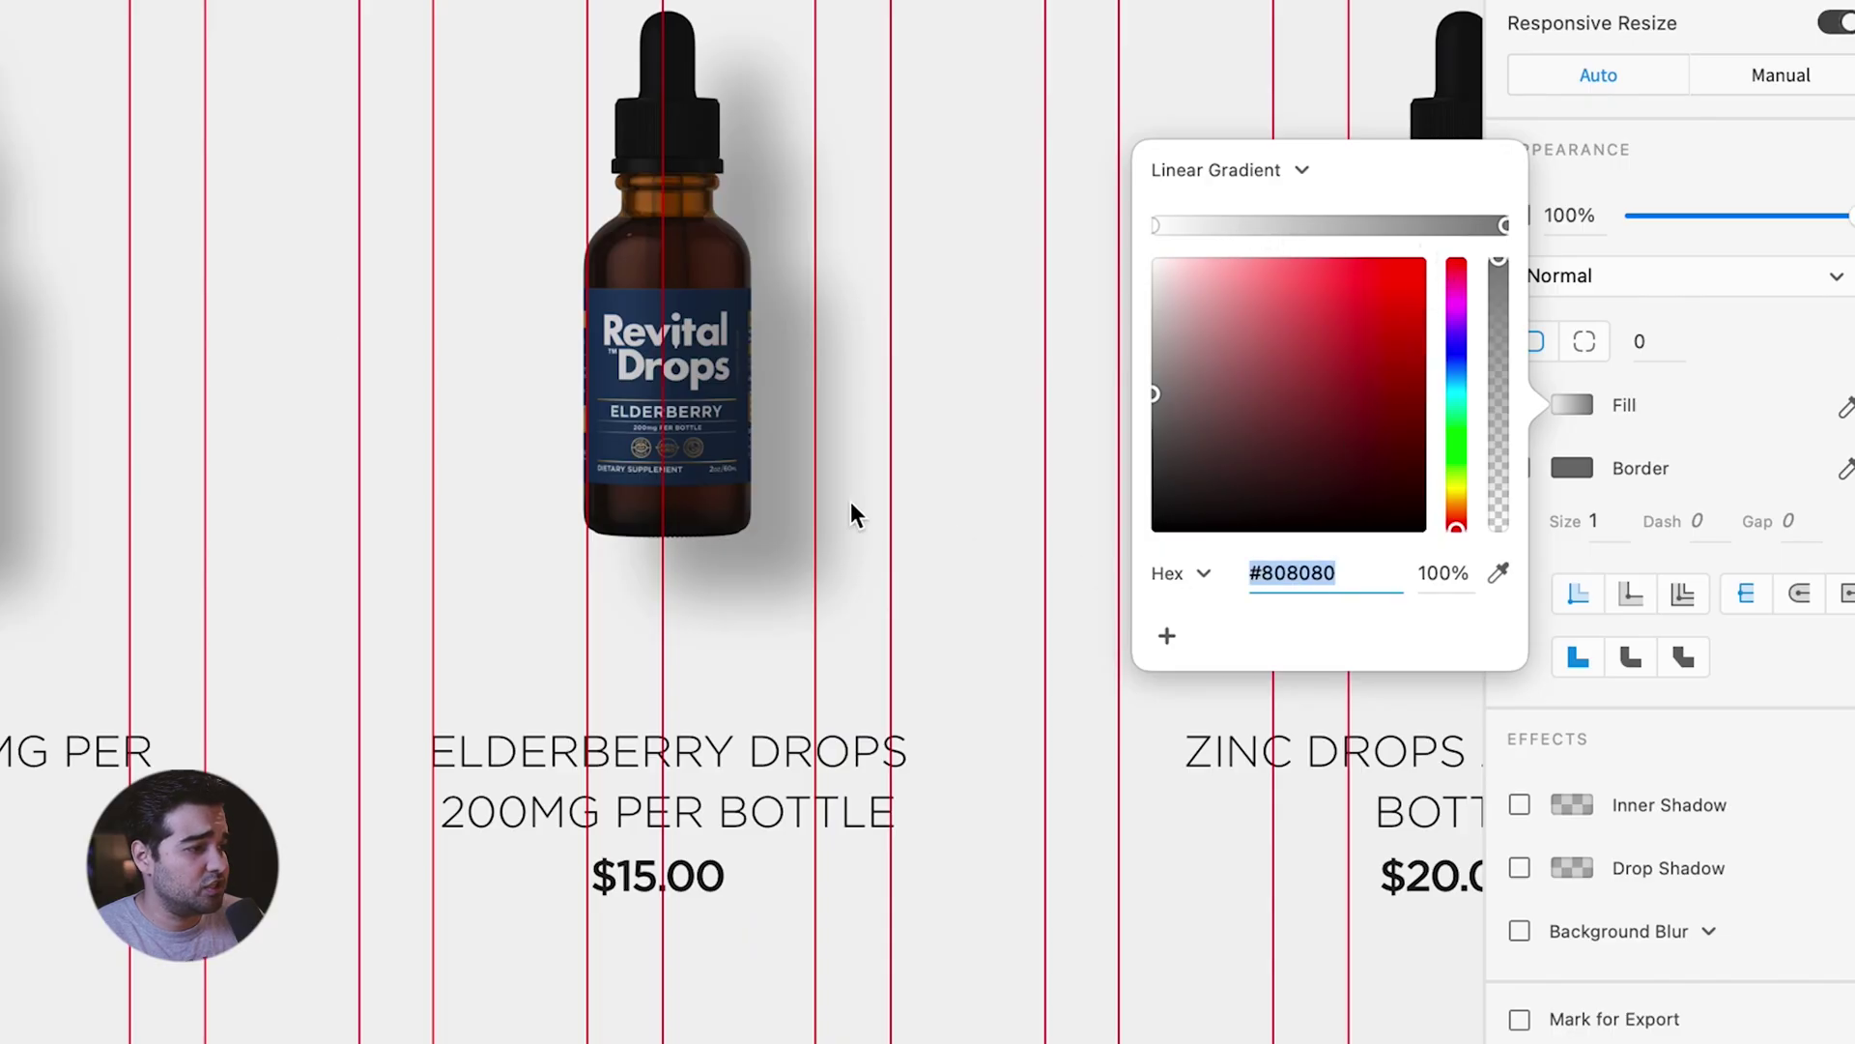
type("f1f1f1")
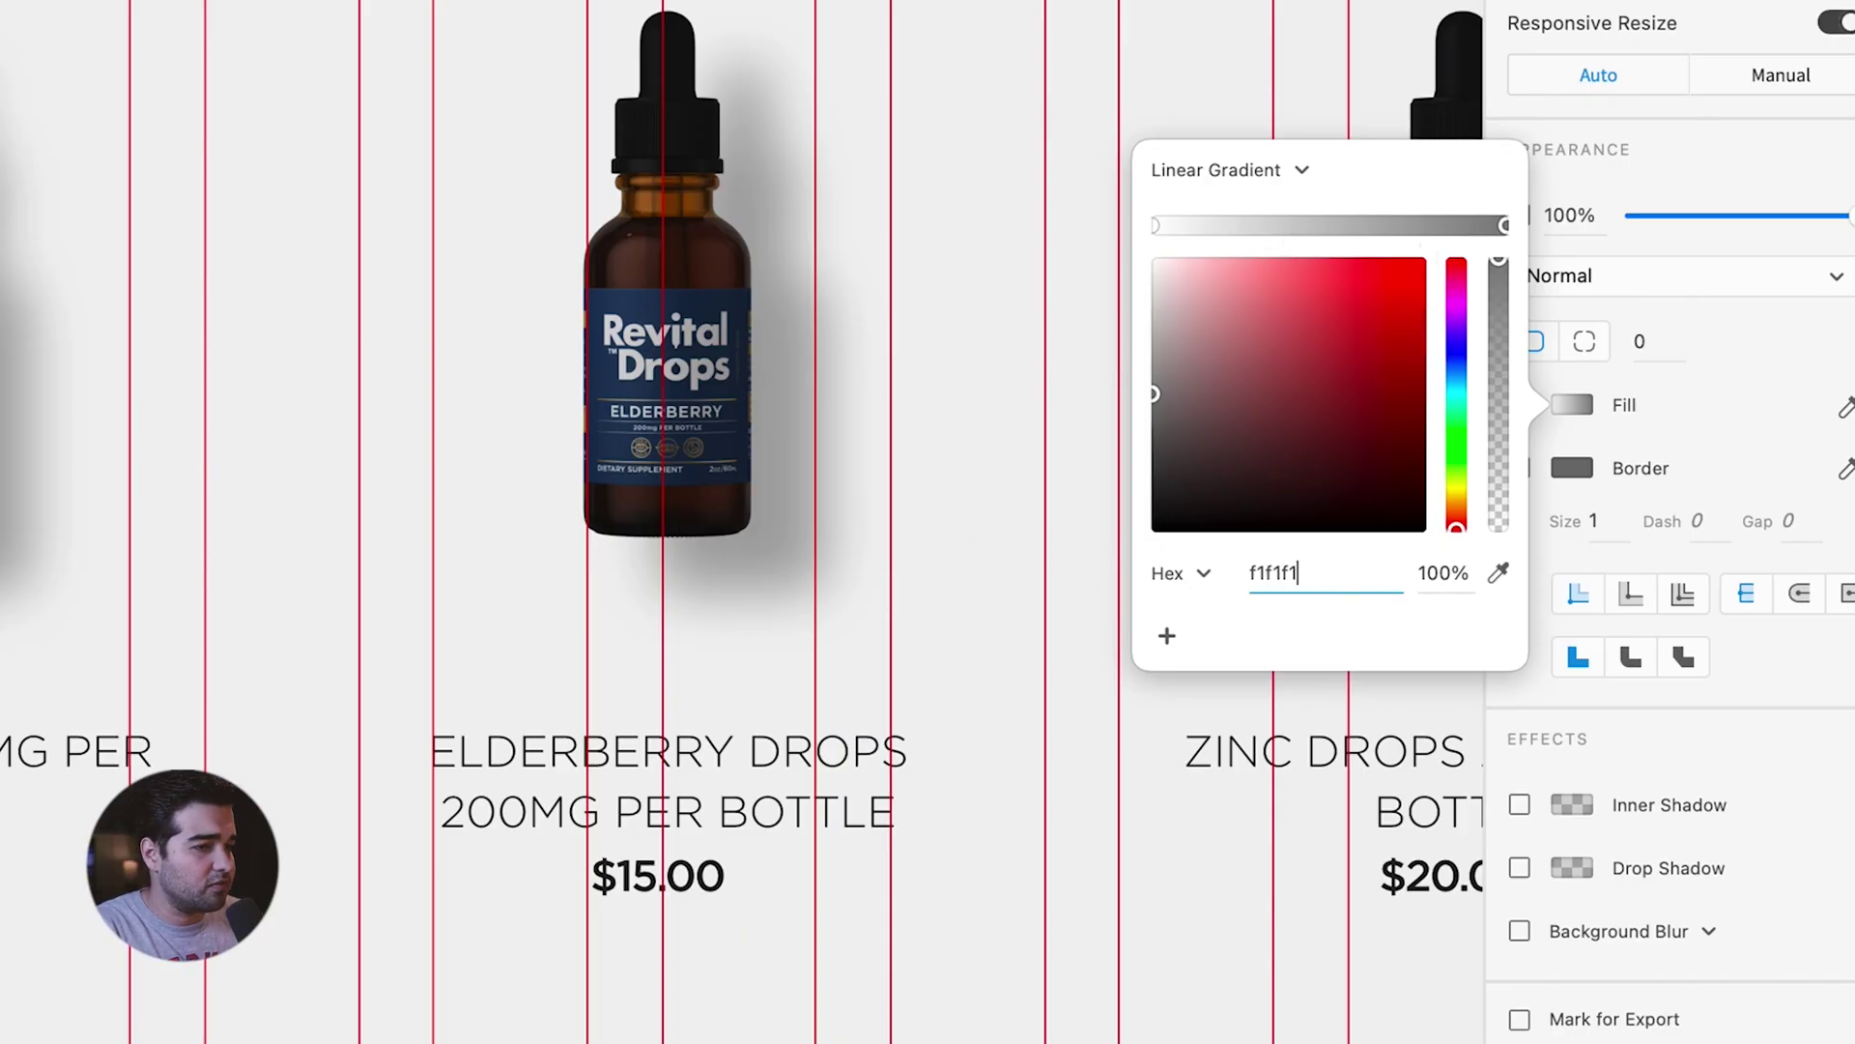
left_click(1167, 635)
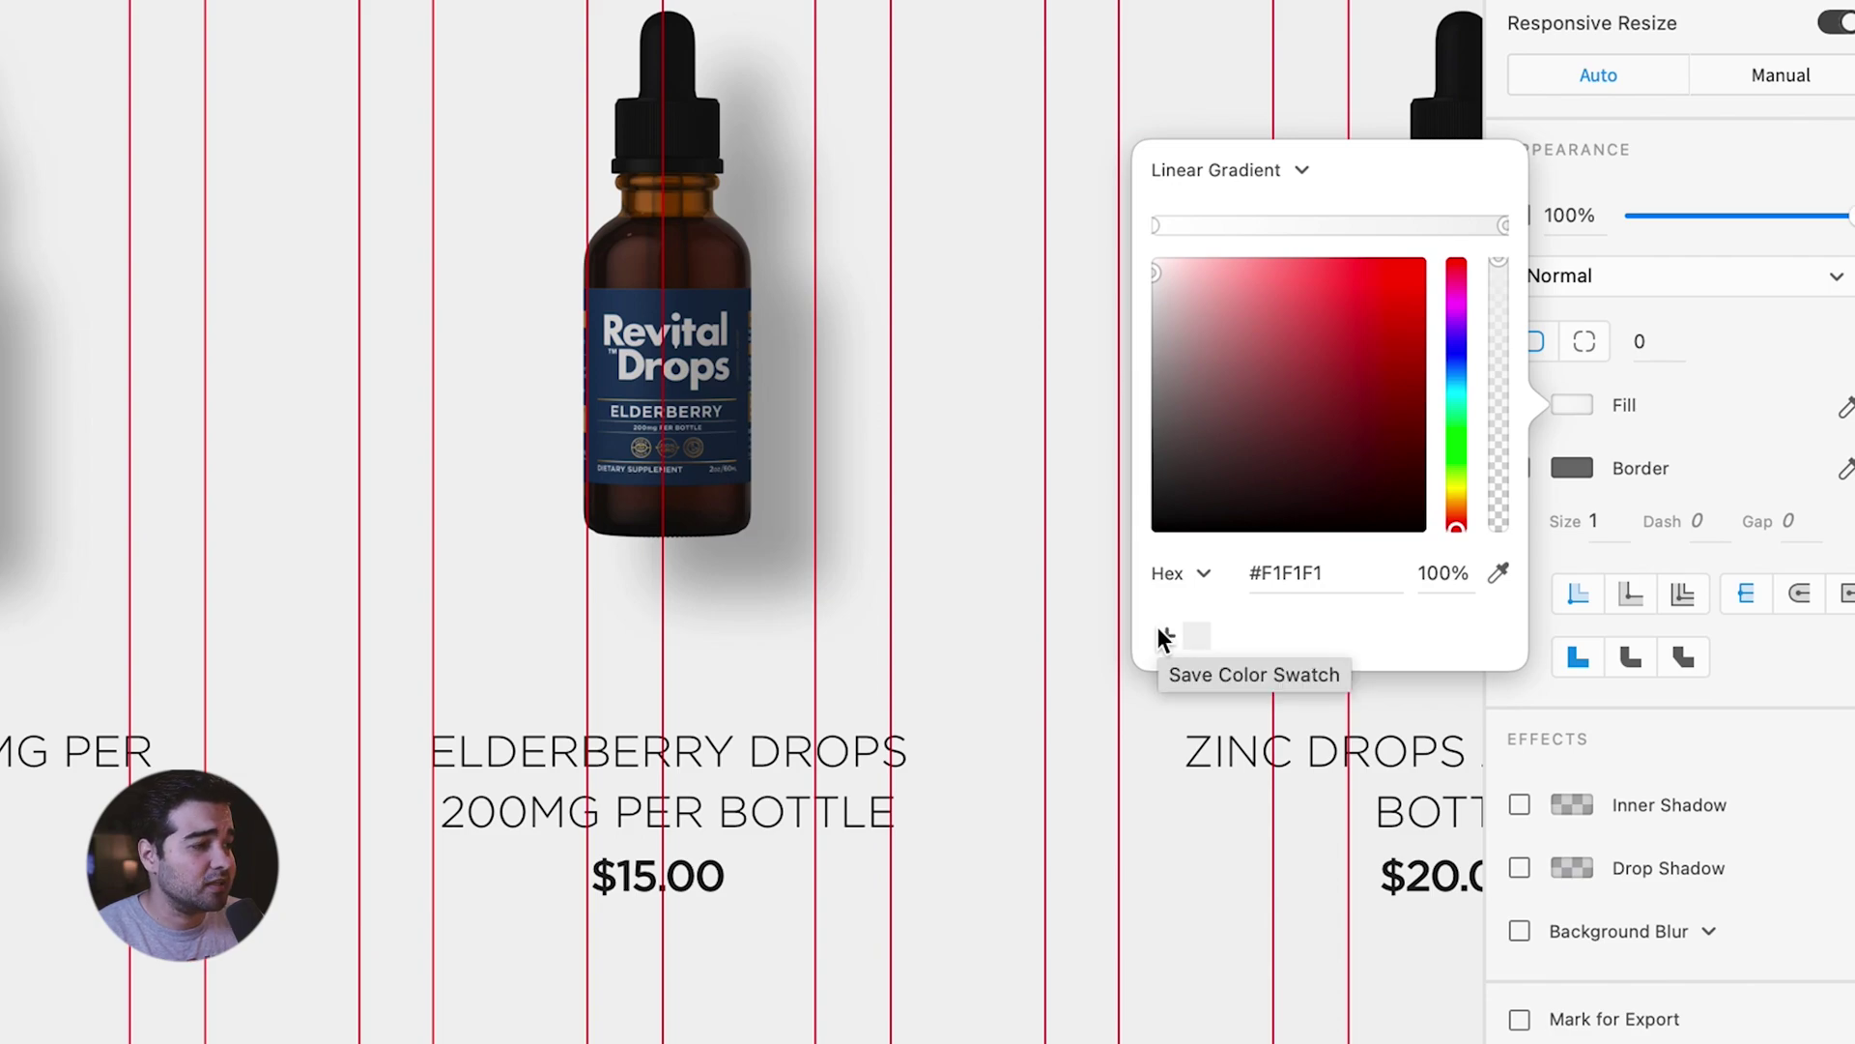
left_click(1156, 225)
left_click(1195, 638)
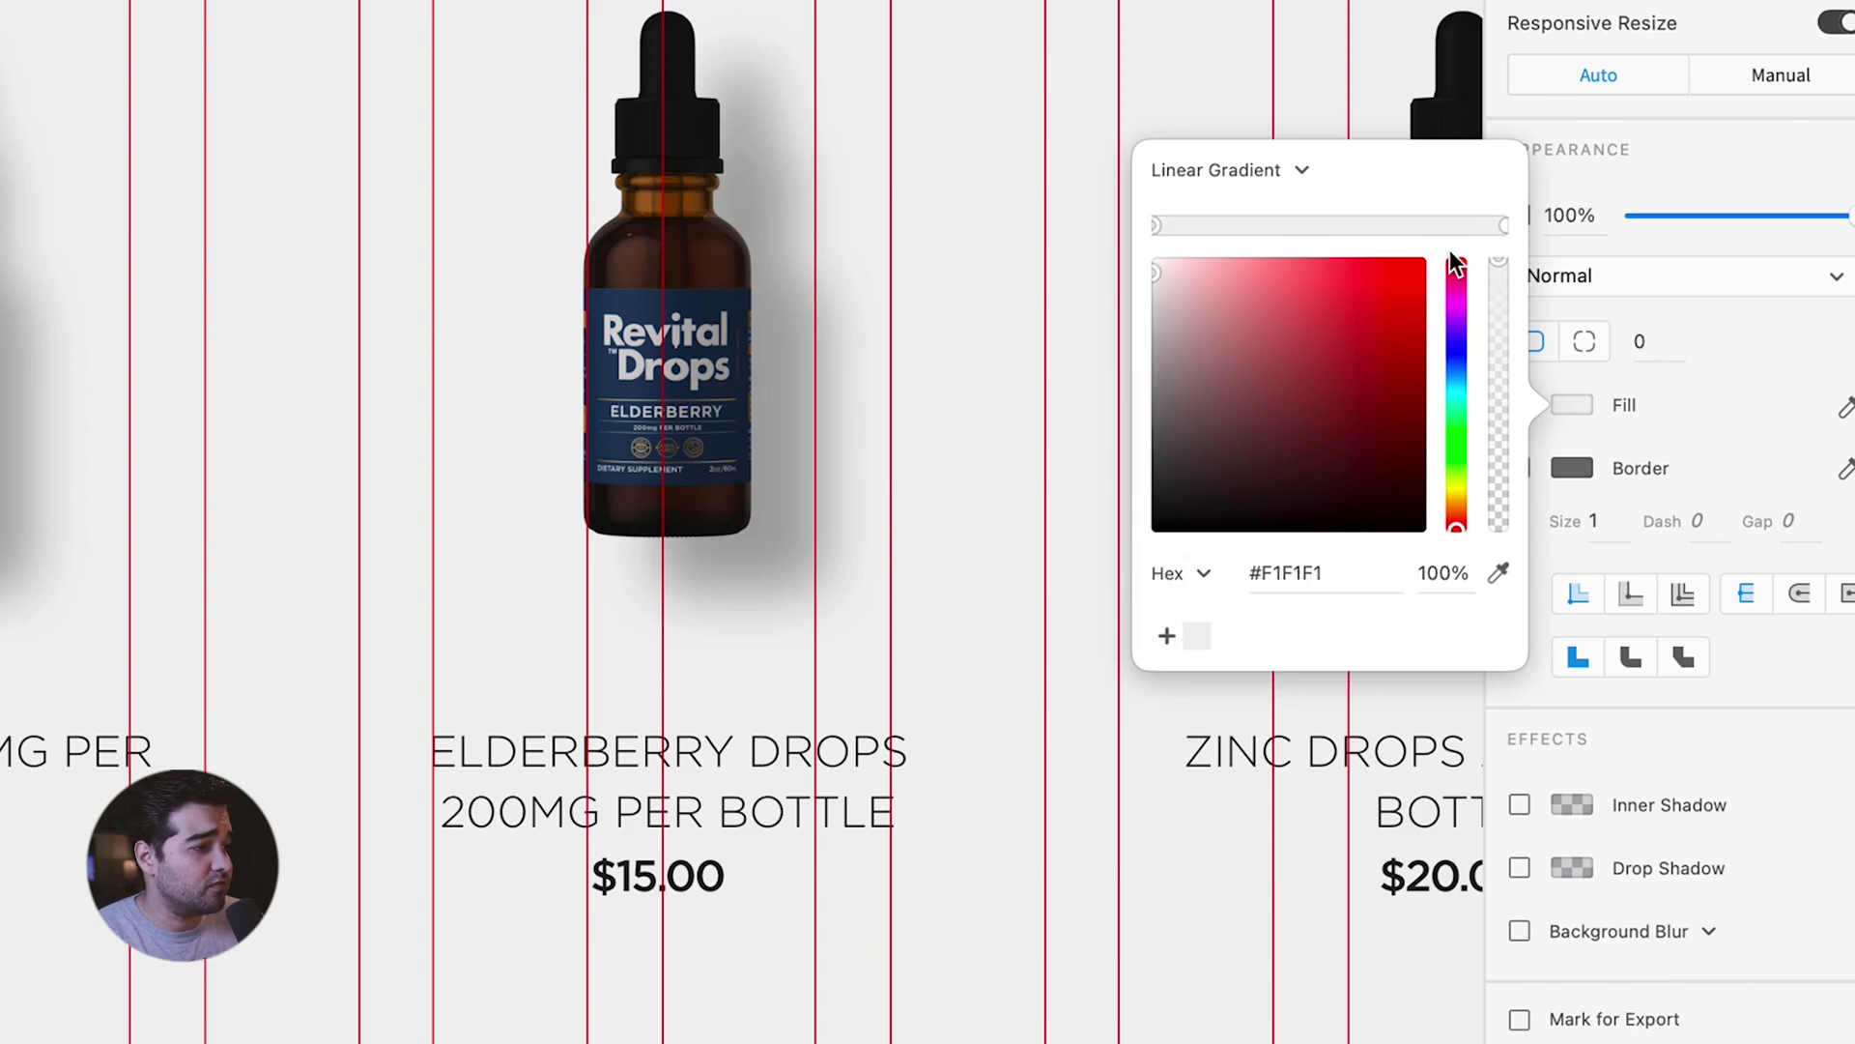
left_click(1504, 225)
left_click_drag(1498, 277, 1421, 537)
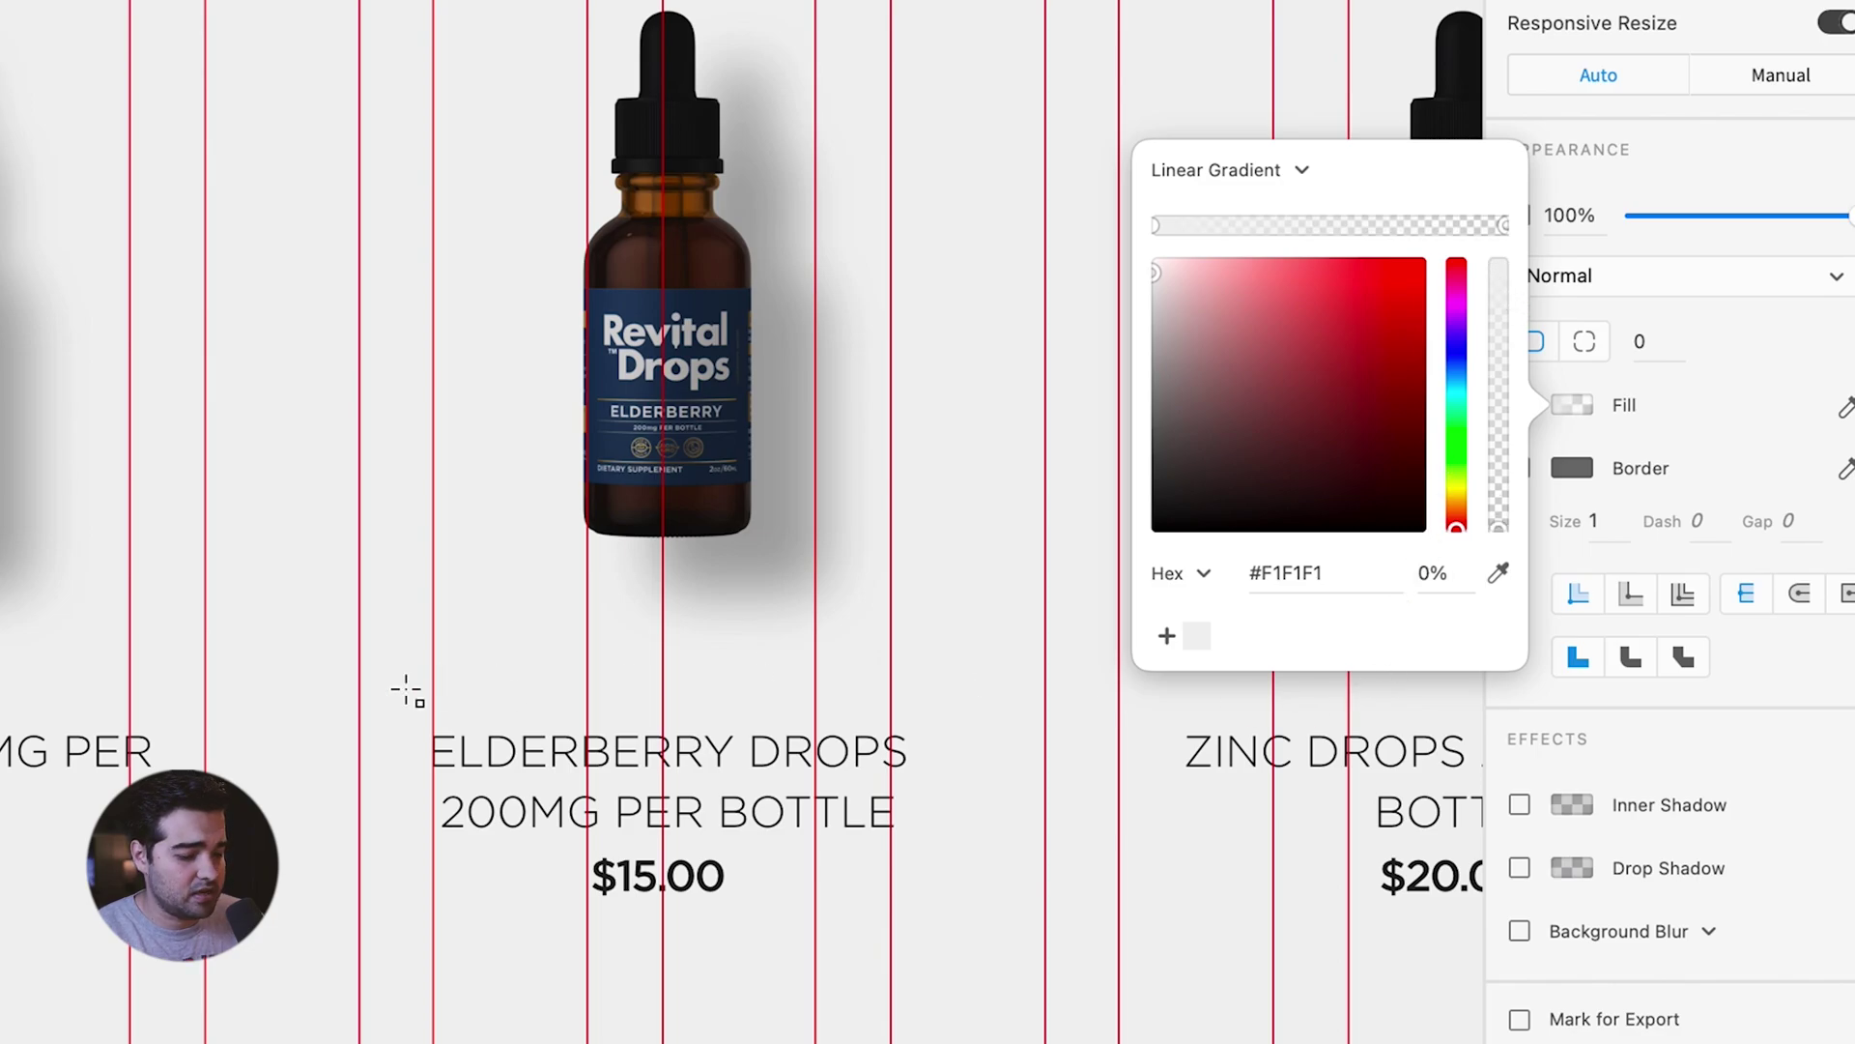
key("v")
left_click(559, 726)
Remove the fade rectangle's border and place a horizontally flipped copy at X 1748.
left_click_drag(527, 729, 723, 577)
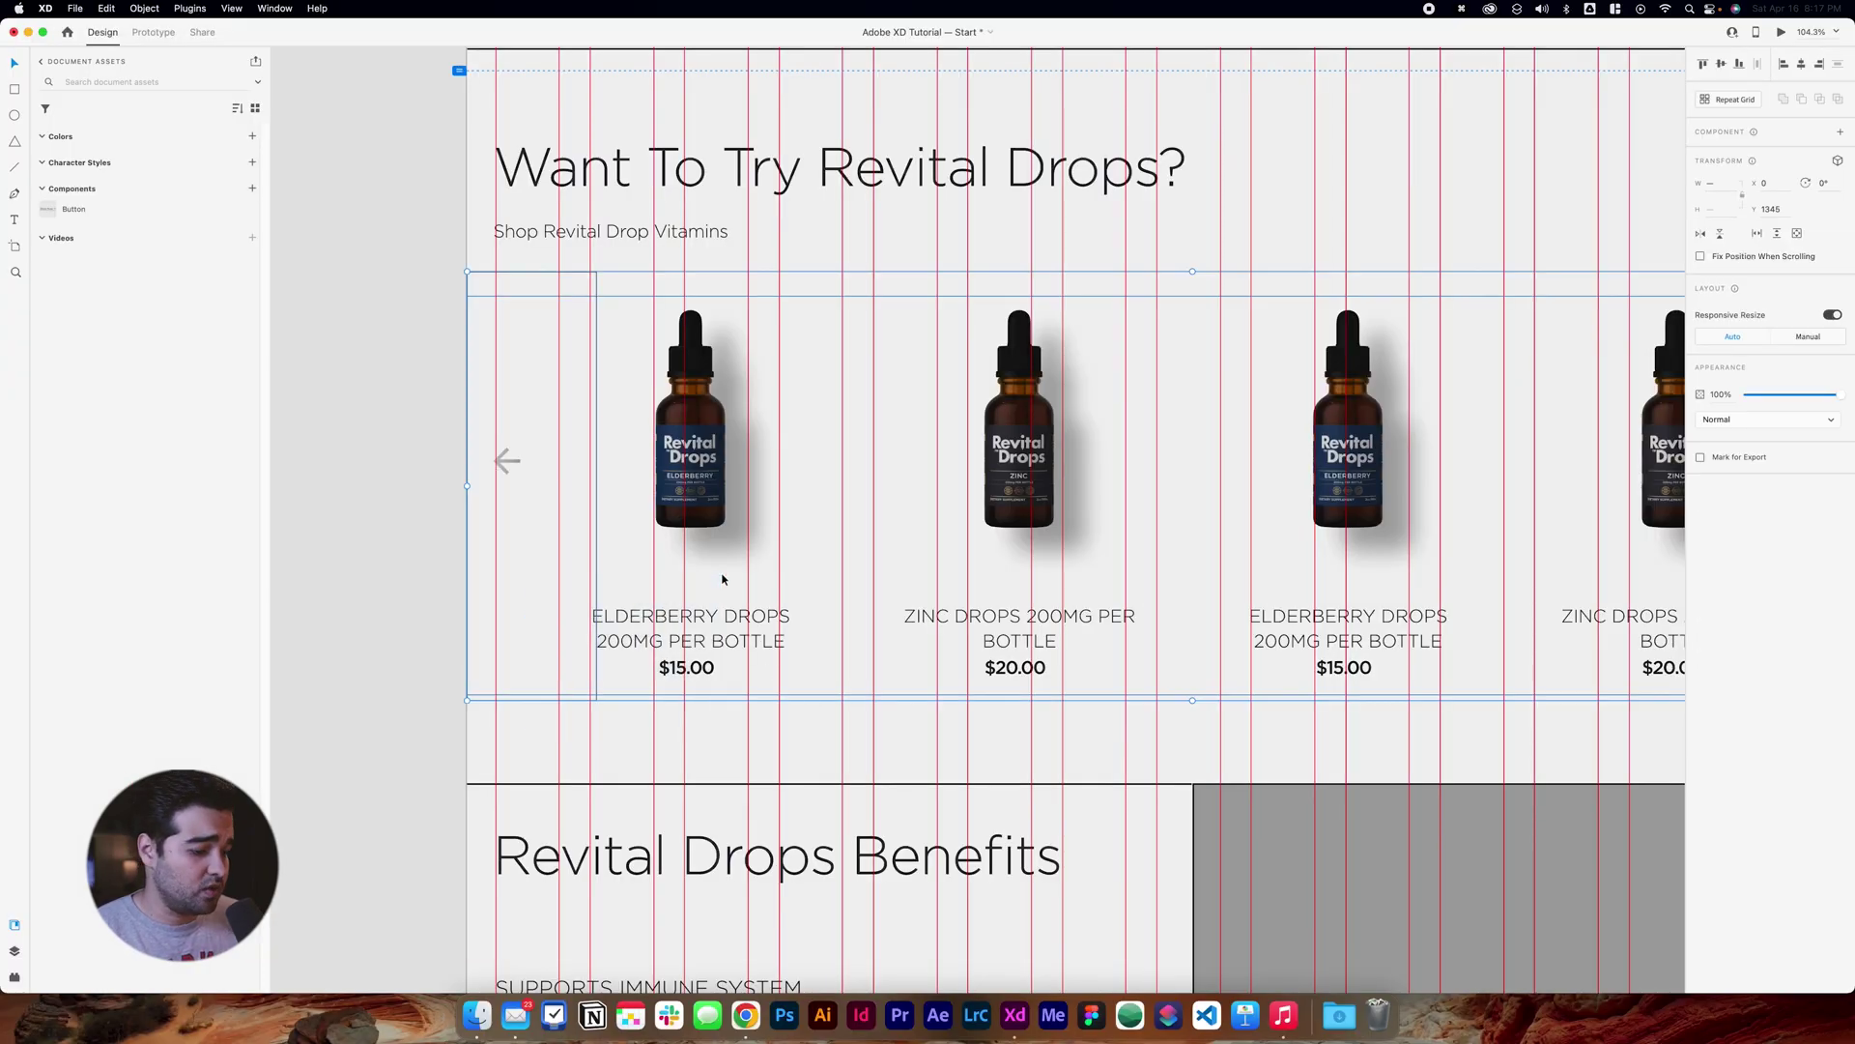
key("shift+super+bracketleft")
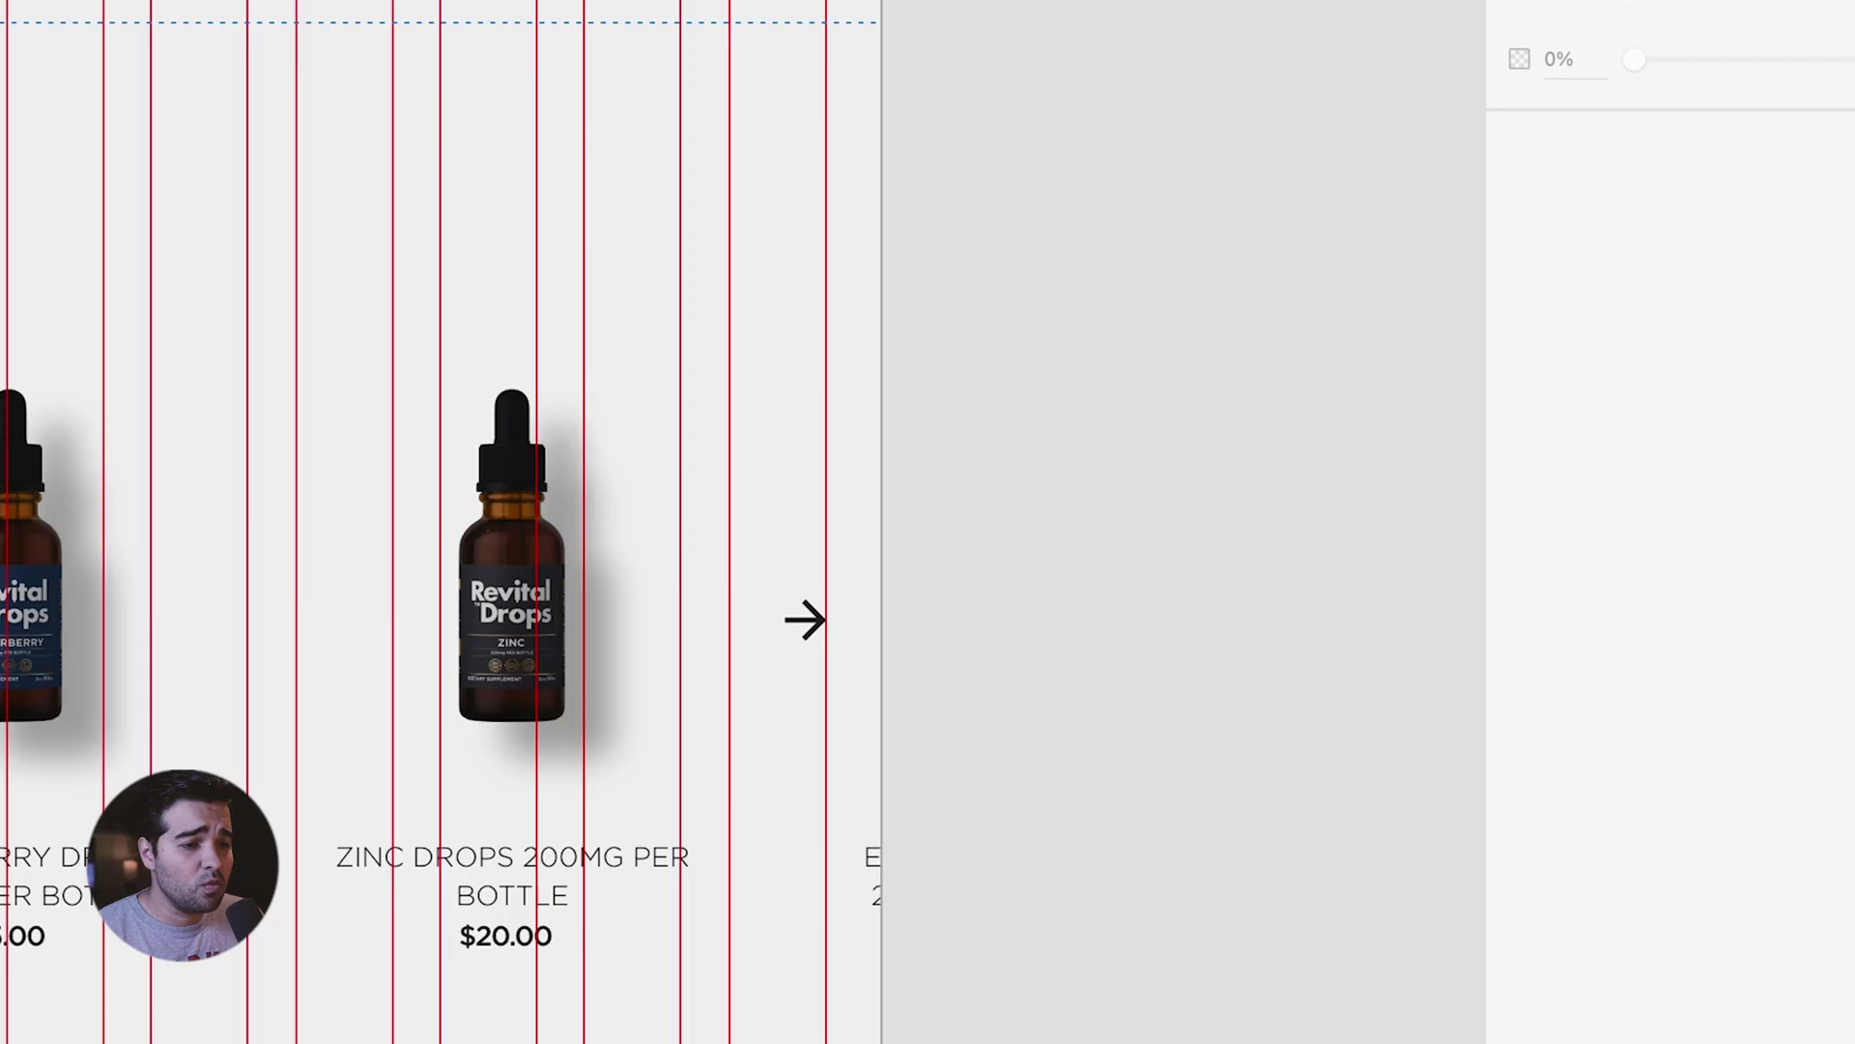
left_click(1518, 468)
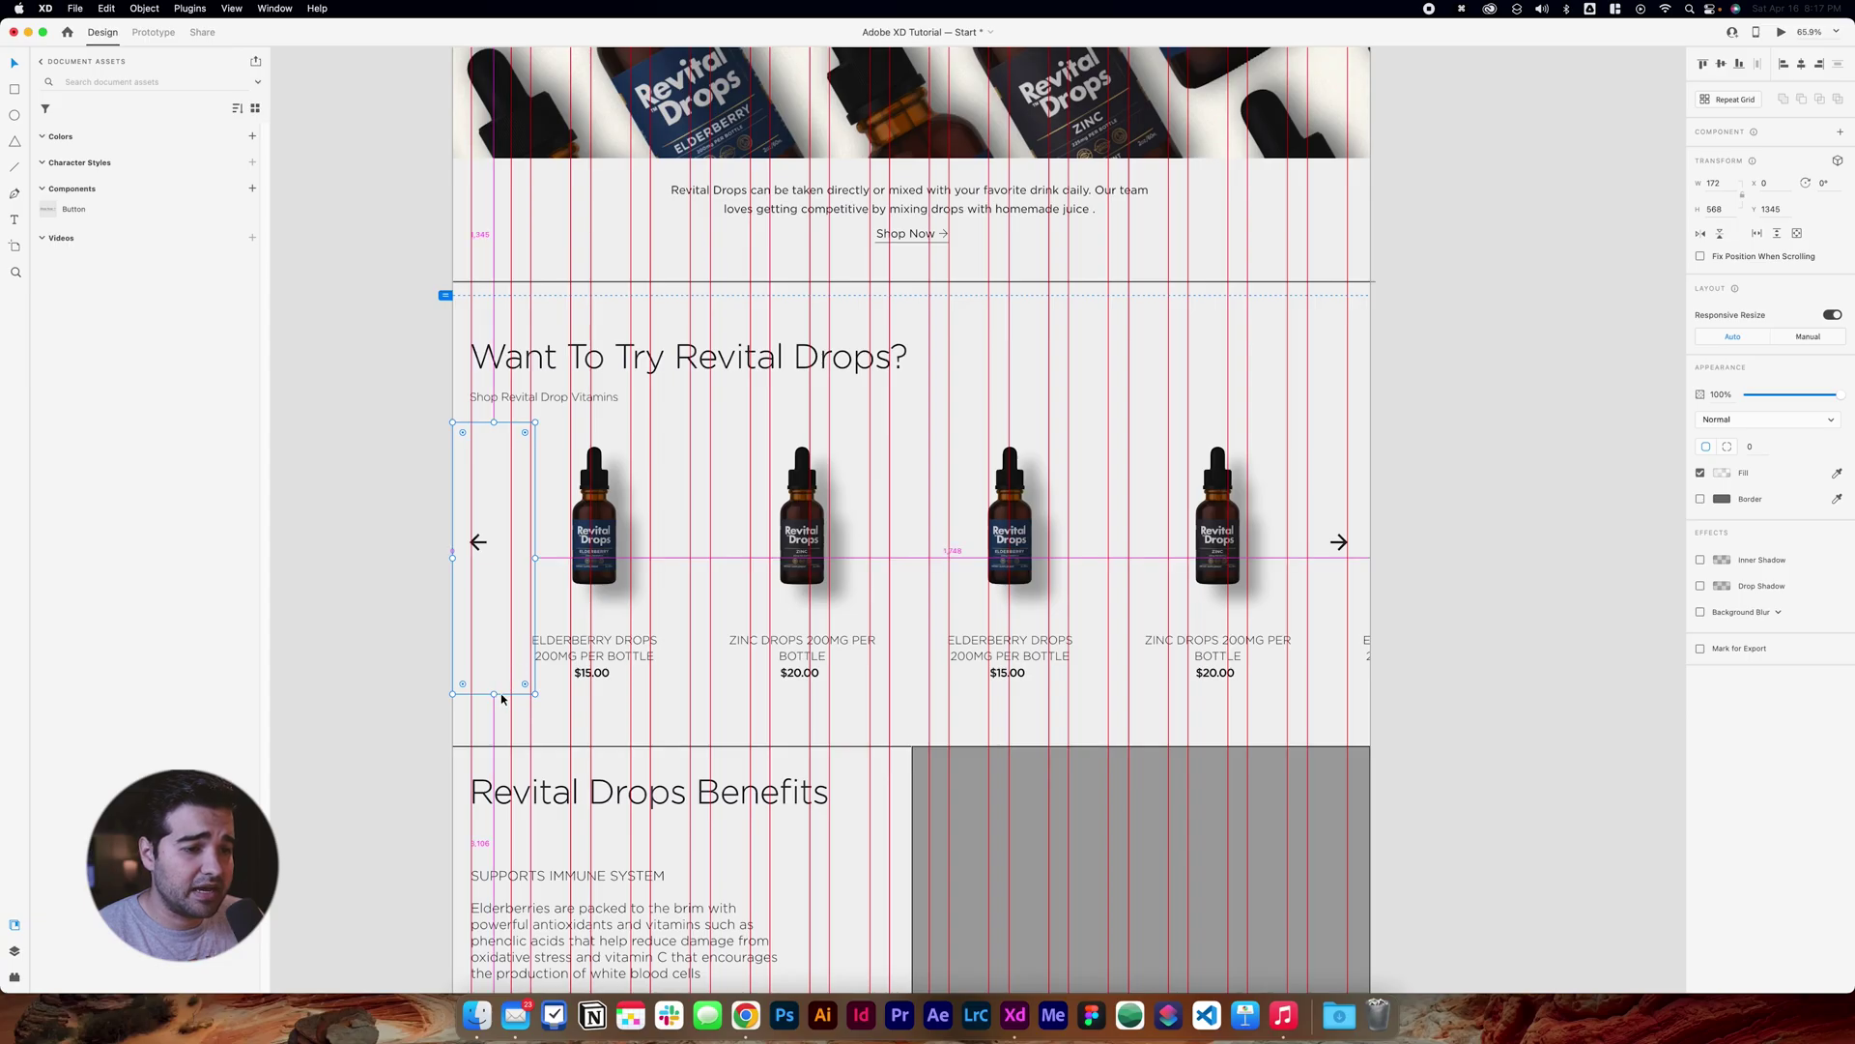
left_click_drag(501, 698, 1339, 722)
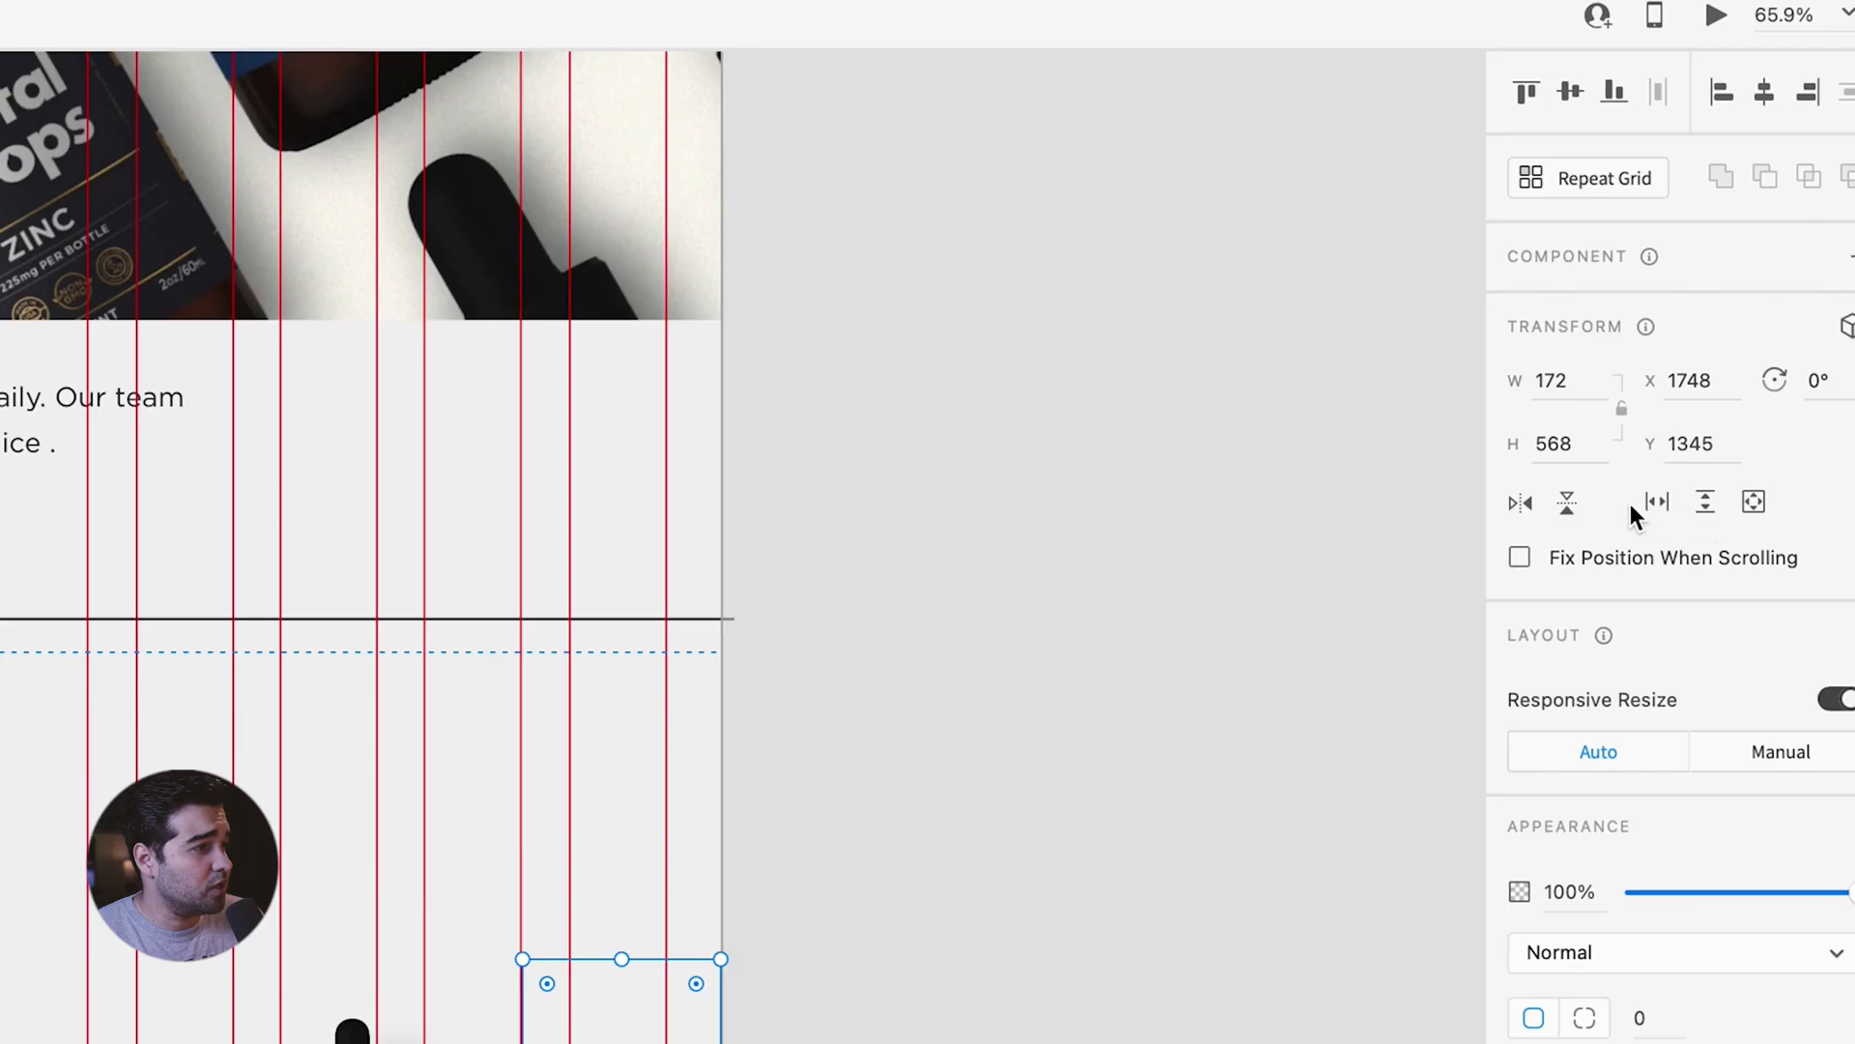
left_click(1527, 507)
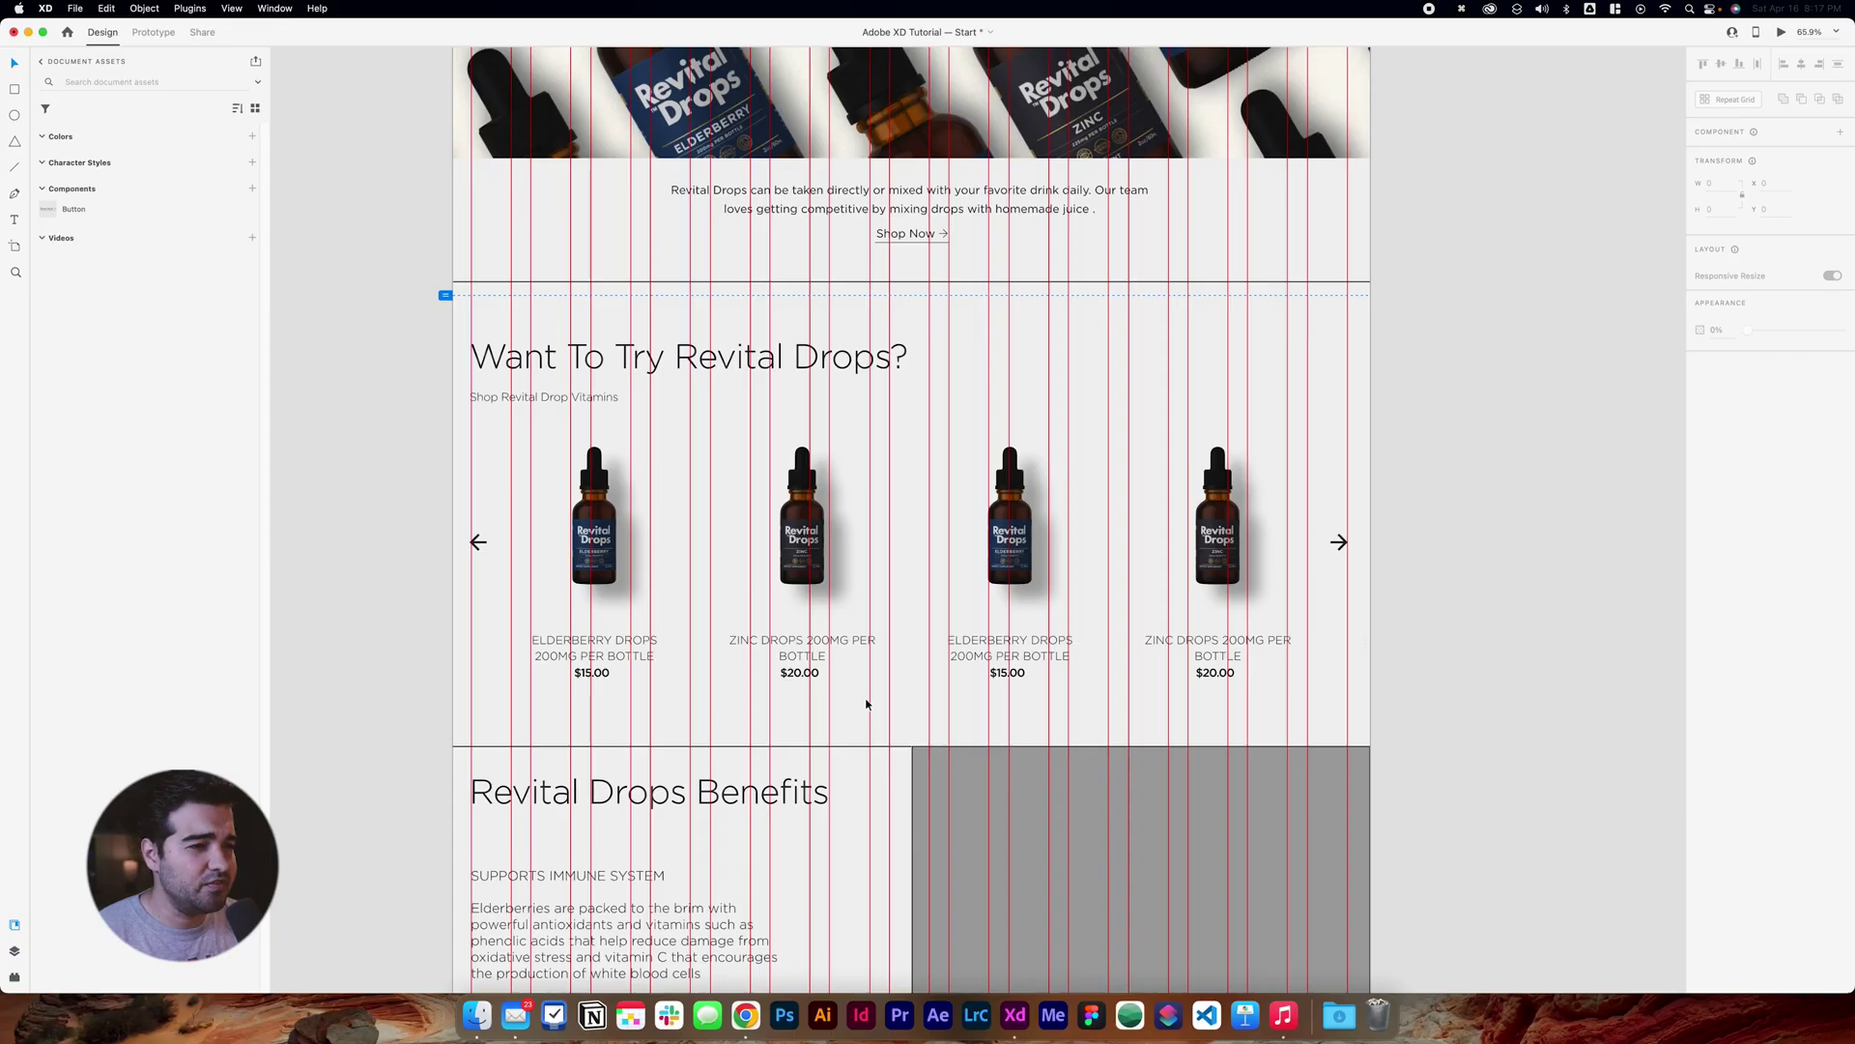
key("super+Return")
scroll(890, 641, "down", 10)
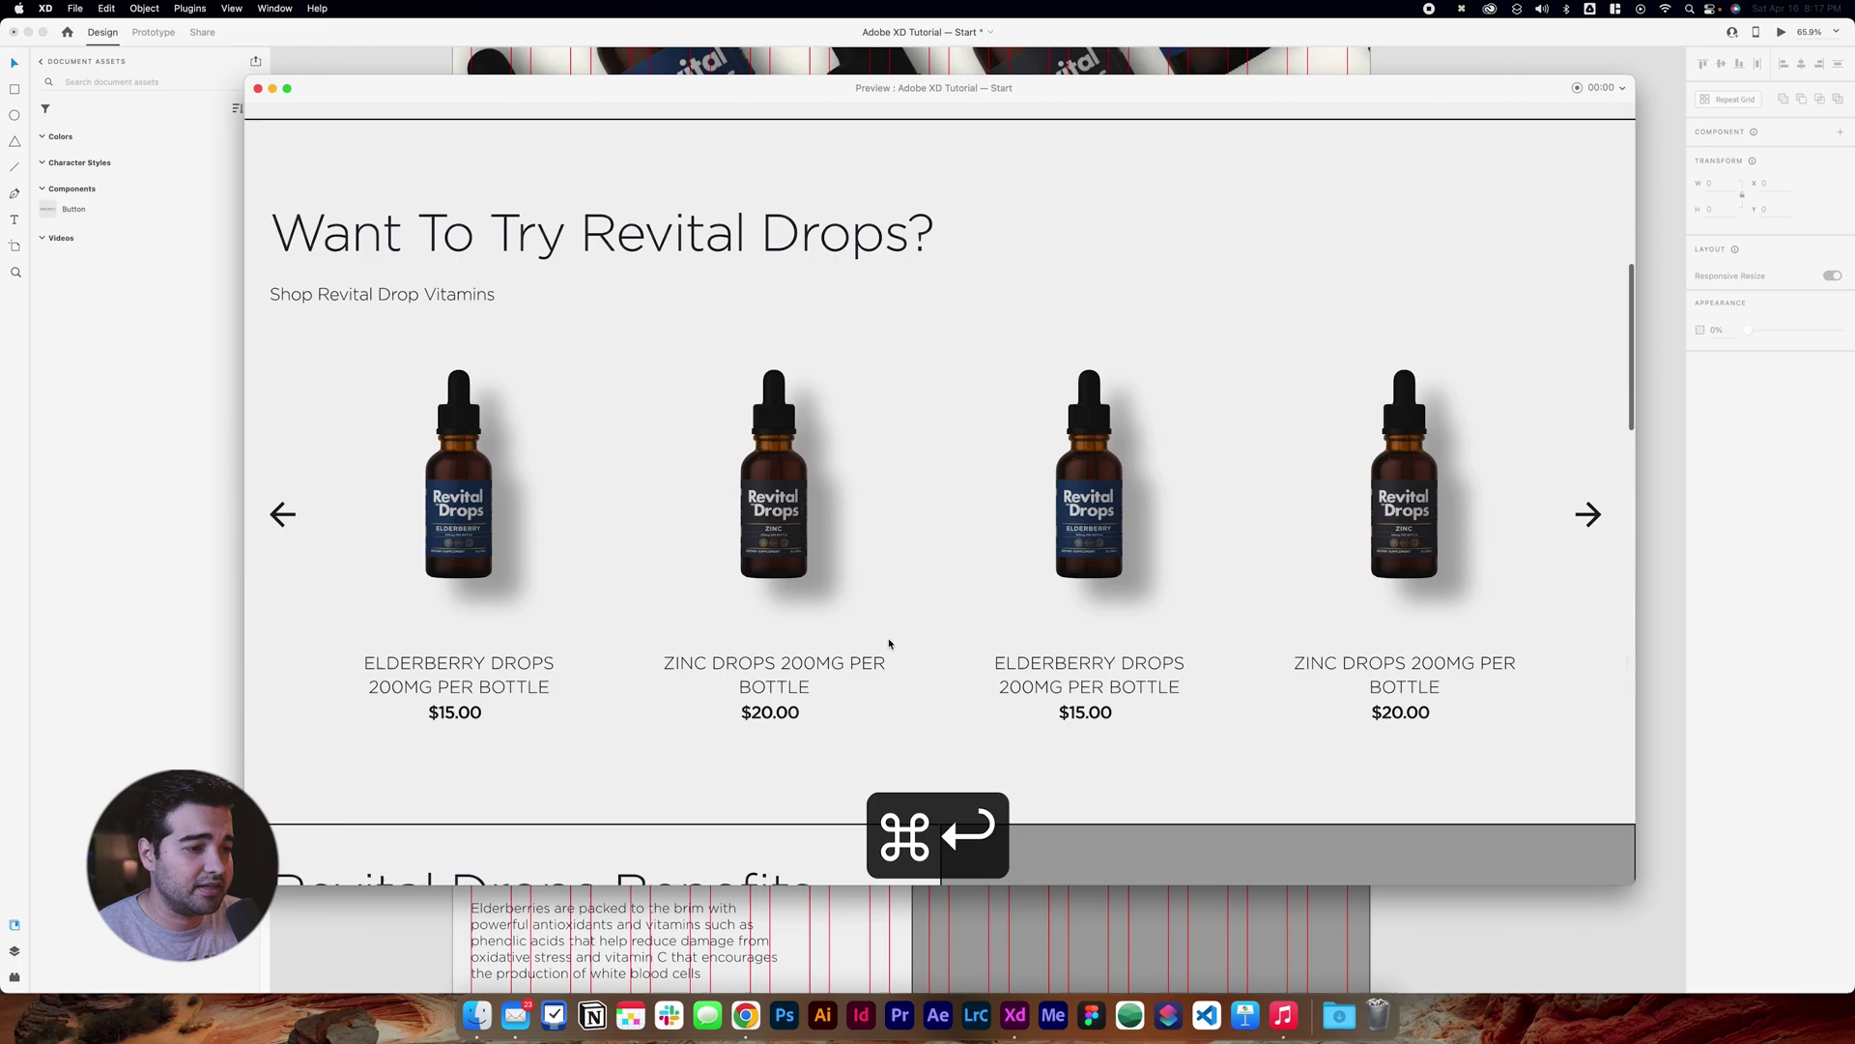
left_click_drag(870, 453, 952, 478)
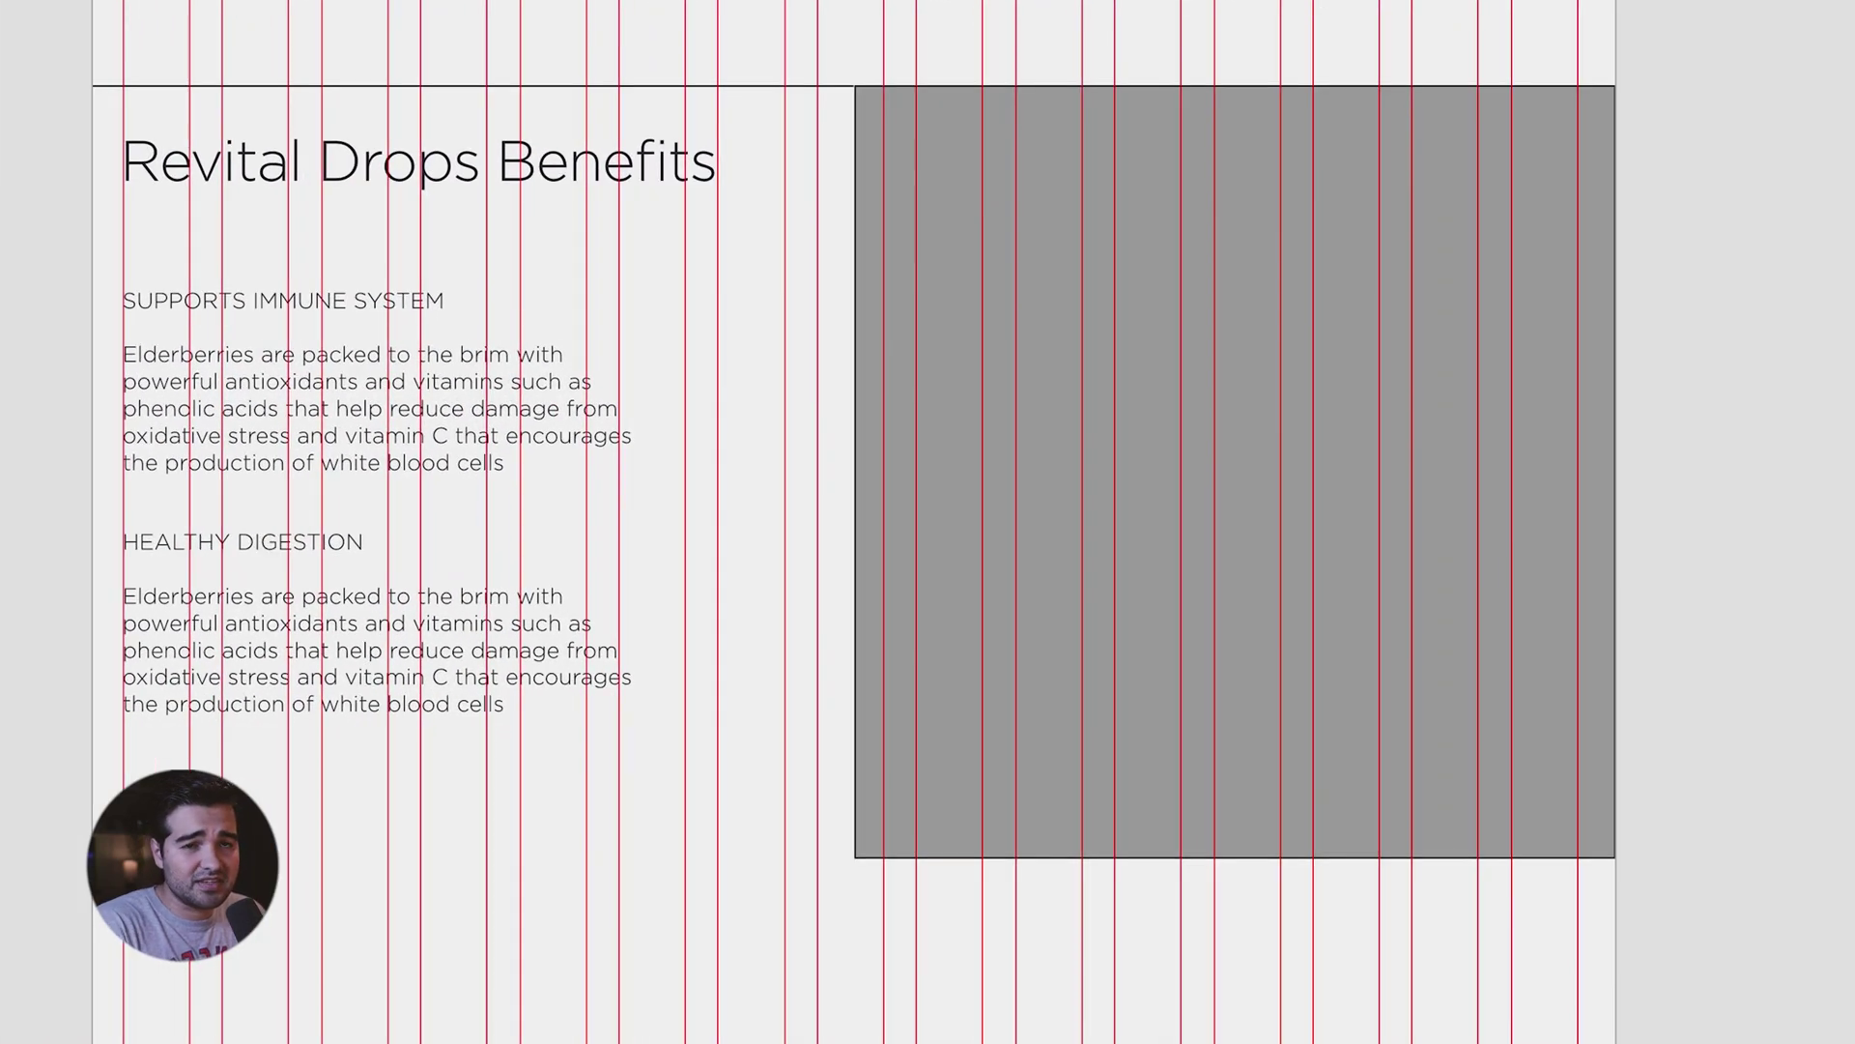
Drag benefits.jpg from Finder into the grey placeholder beside the Revital Drops Benefits text.
key("super+Tab")
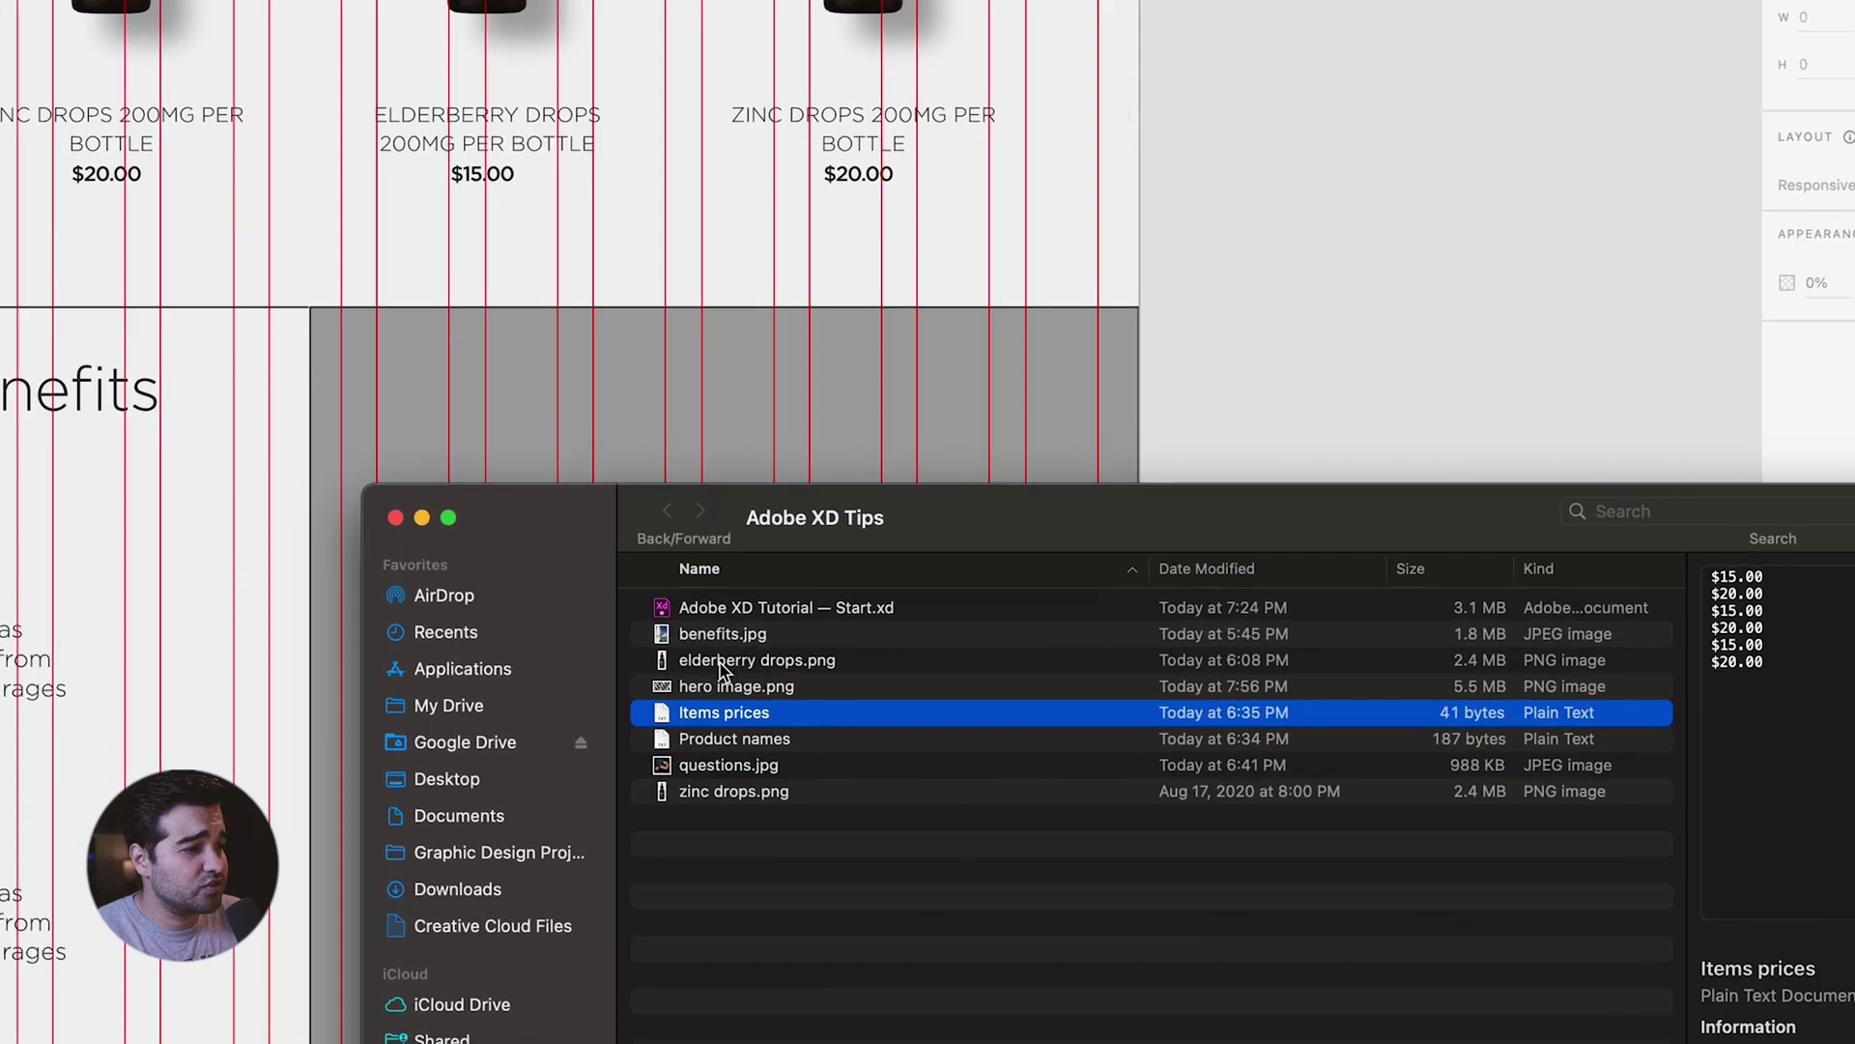
left_click(757, 631)
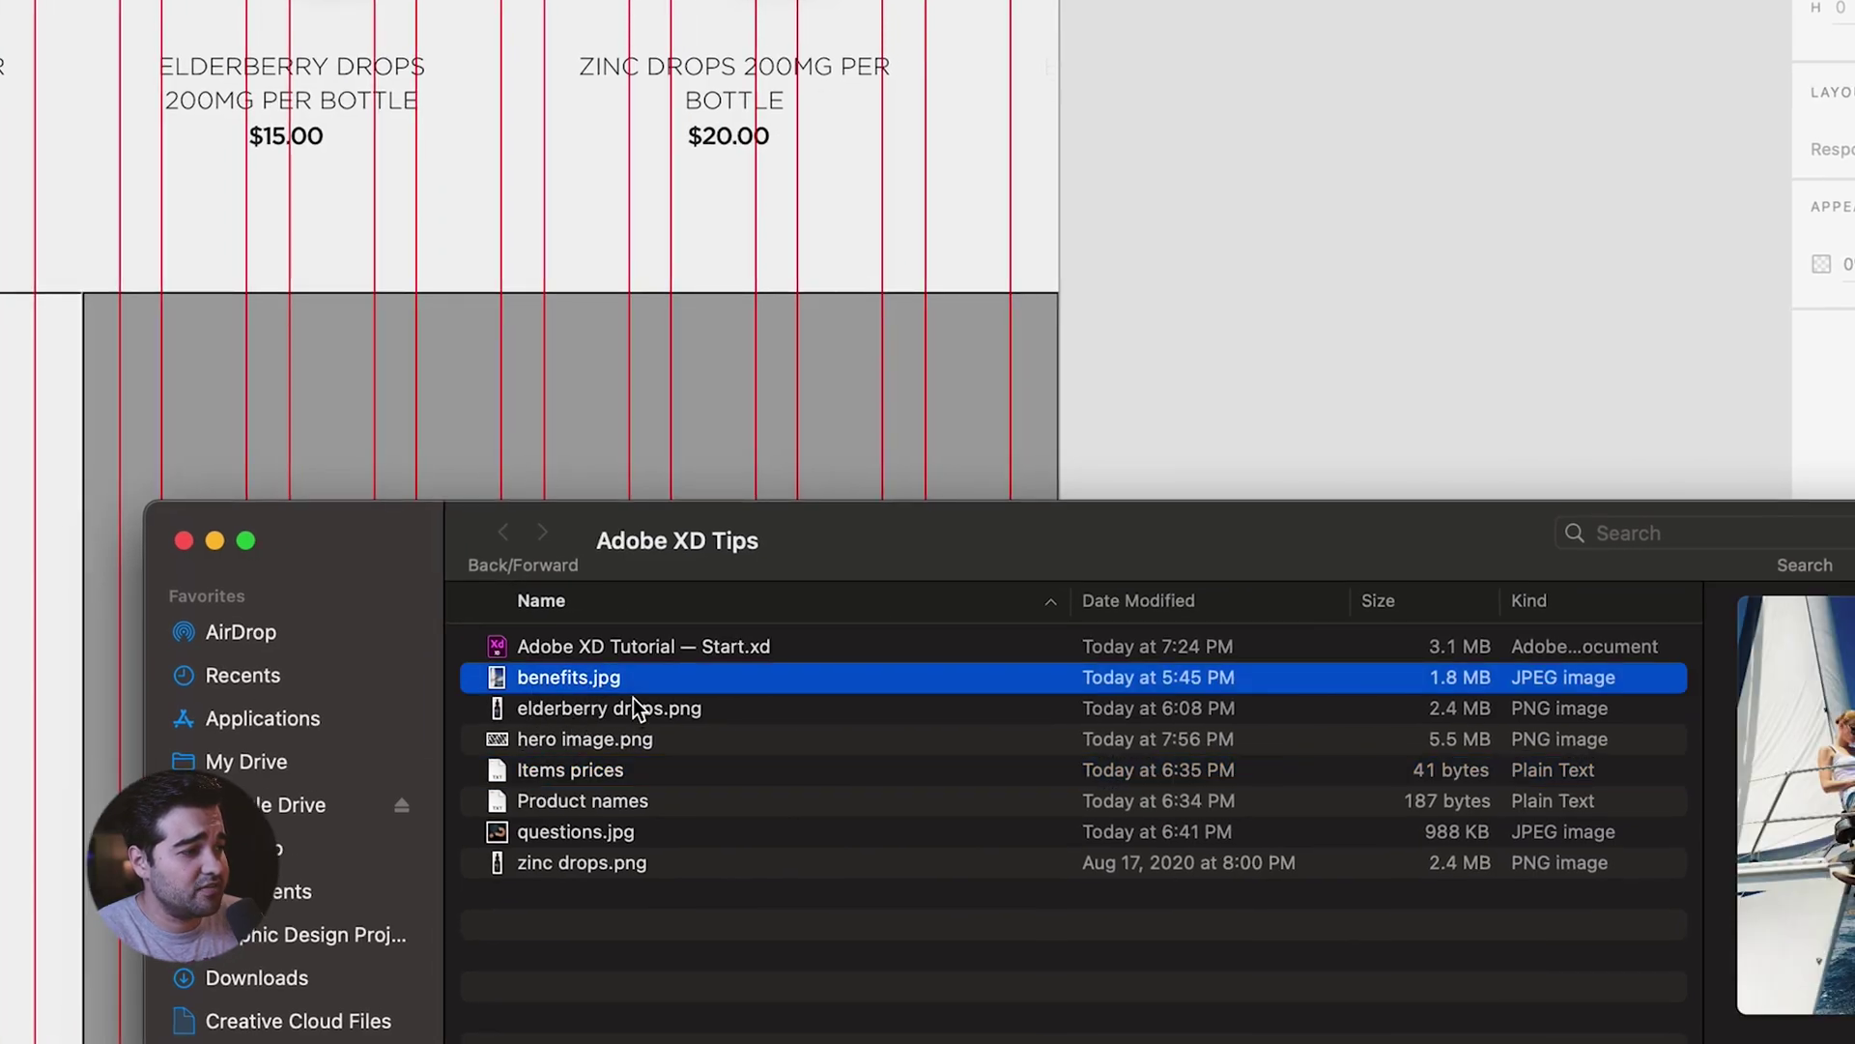
left_click_drag(796, 652, 560, 472)
key("Escape")
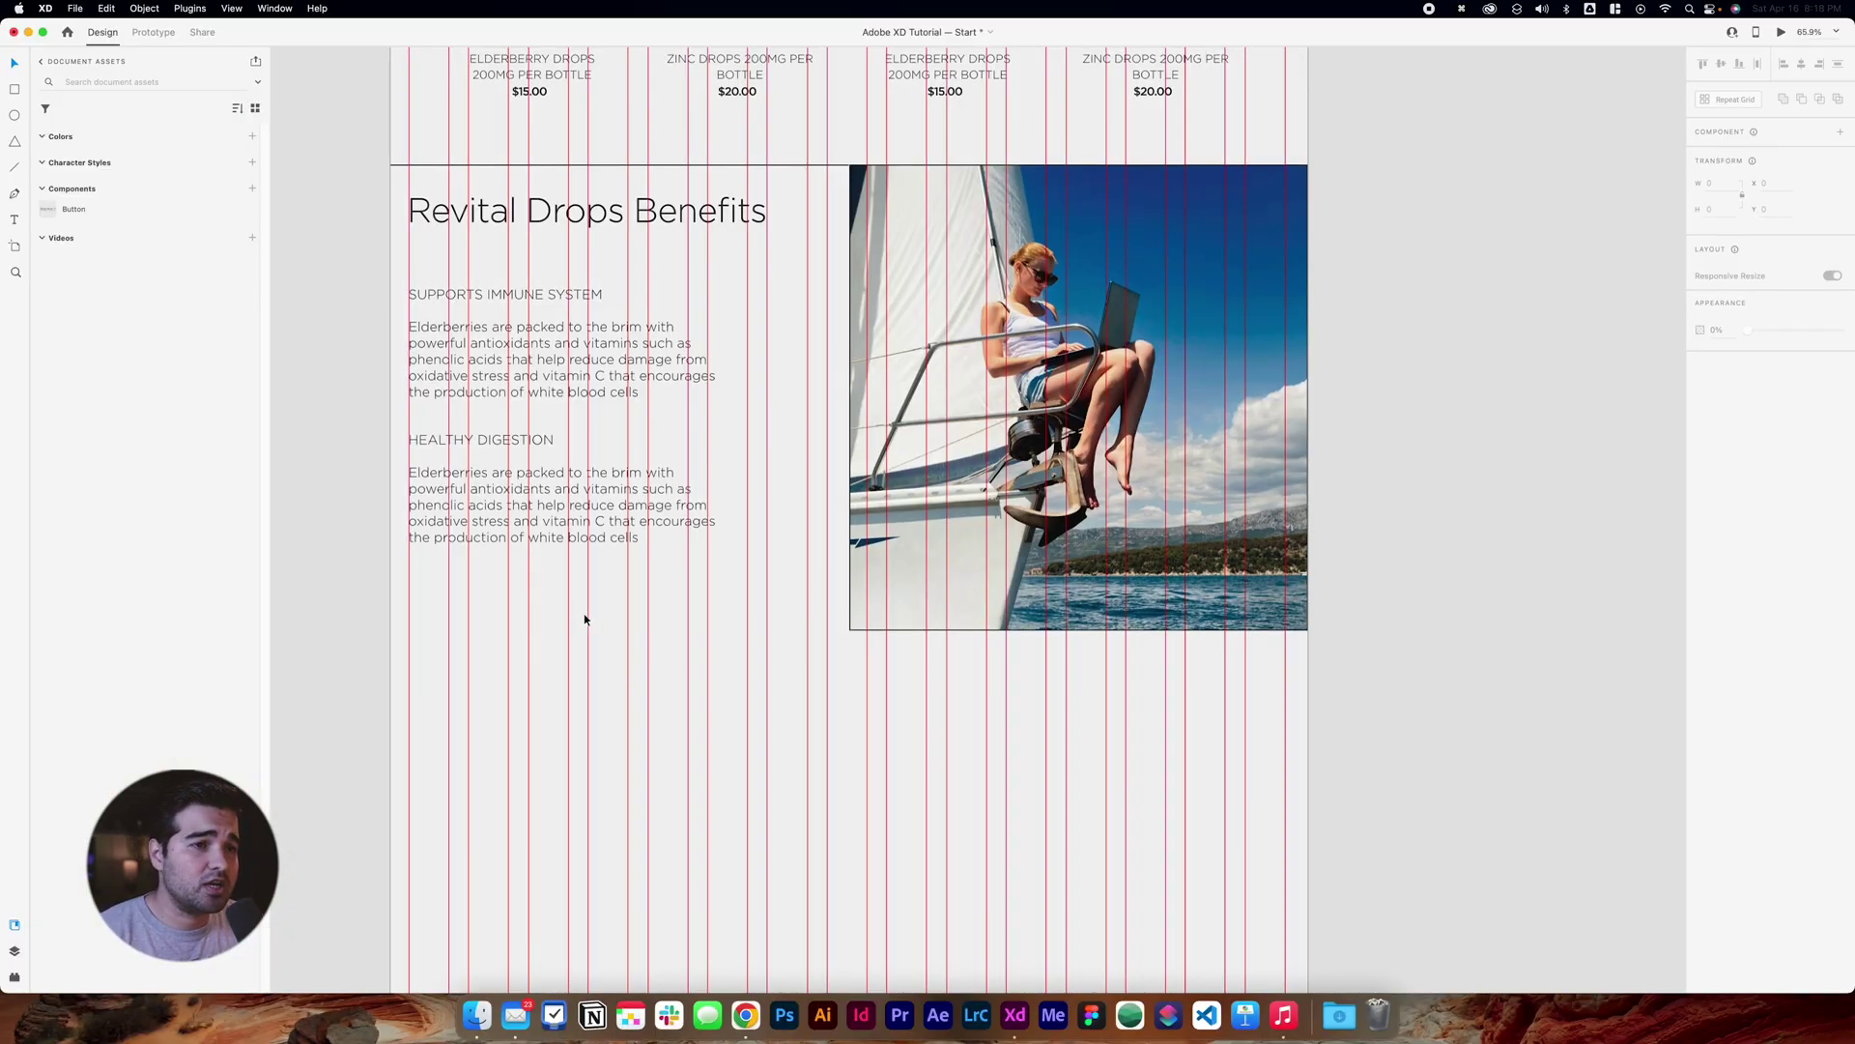
Group the whole benefits section and name the group 'main sections'.
left_click_drag(432, 708, 1080, 188)
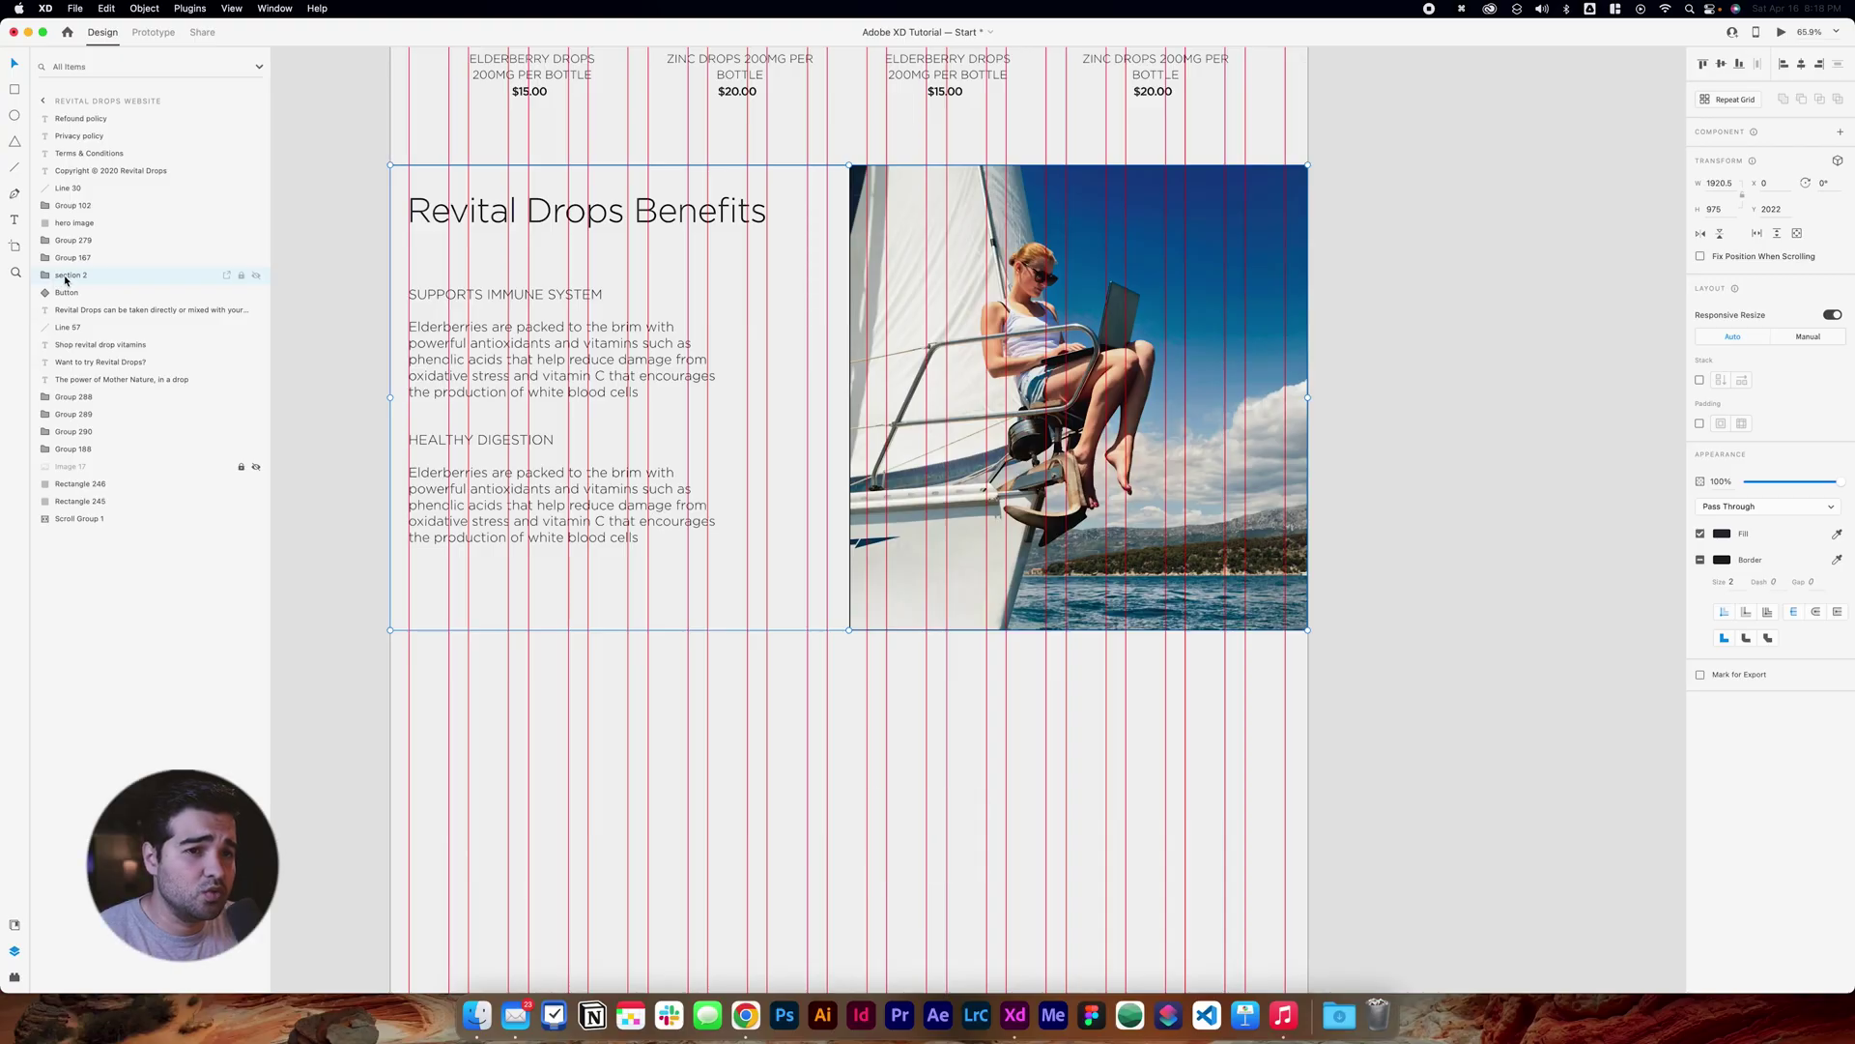
key("super+g")
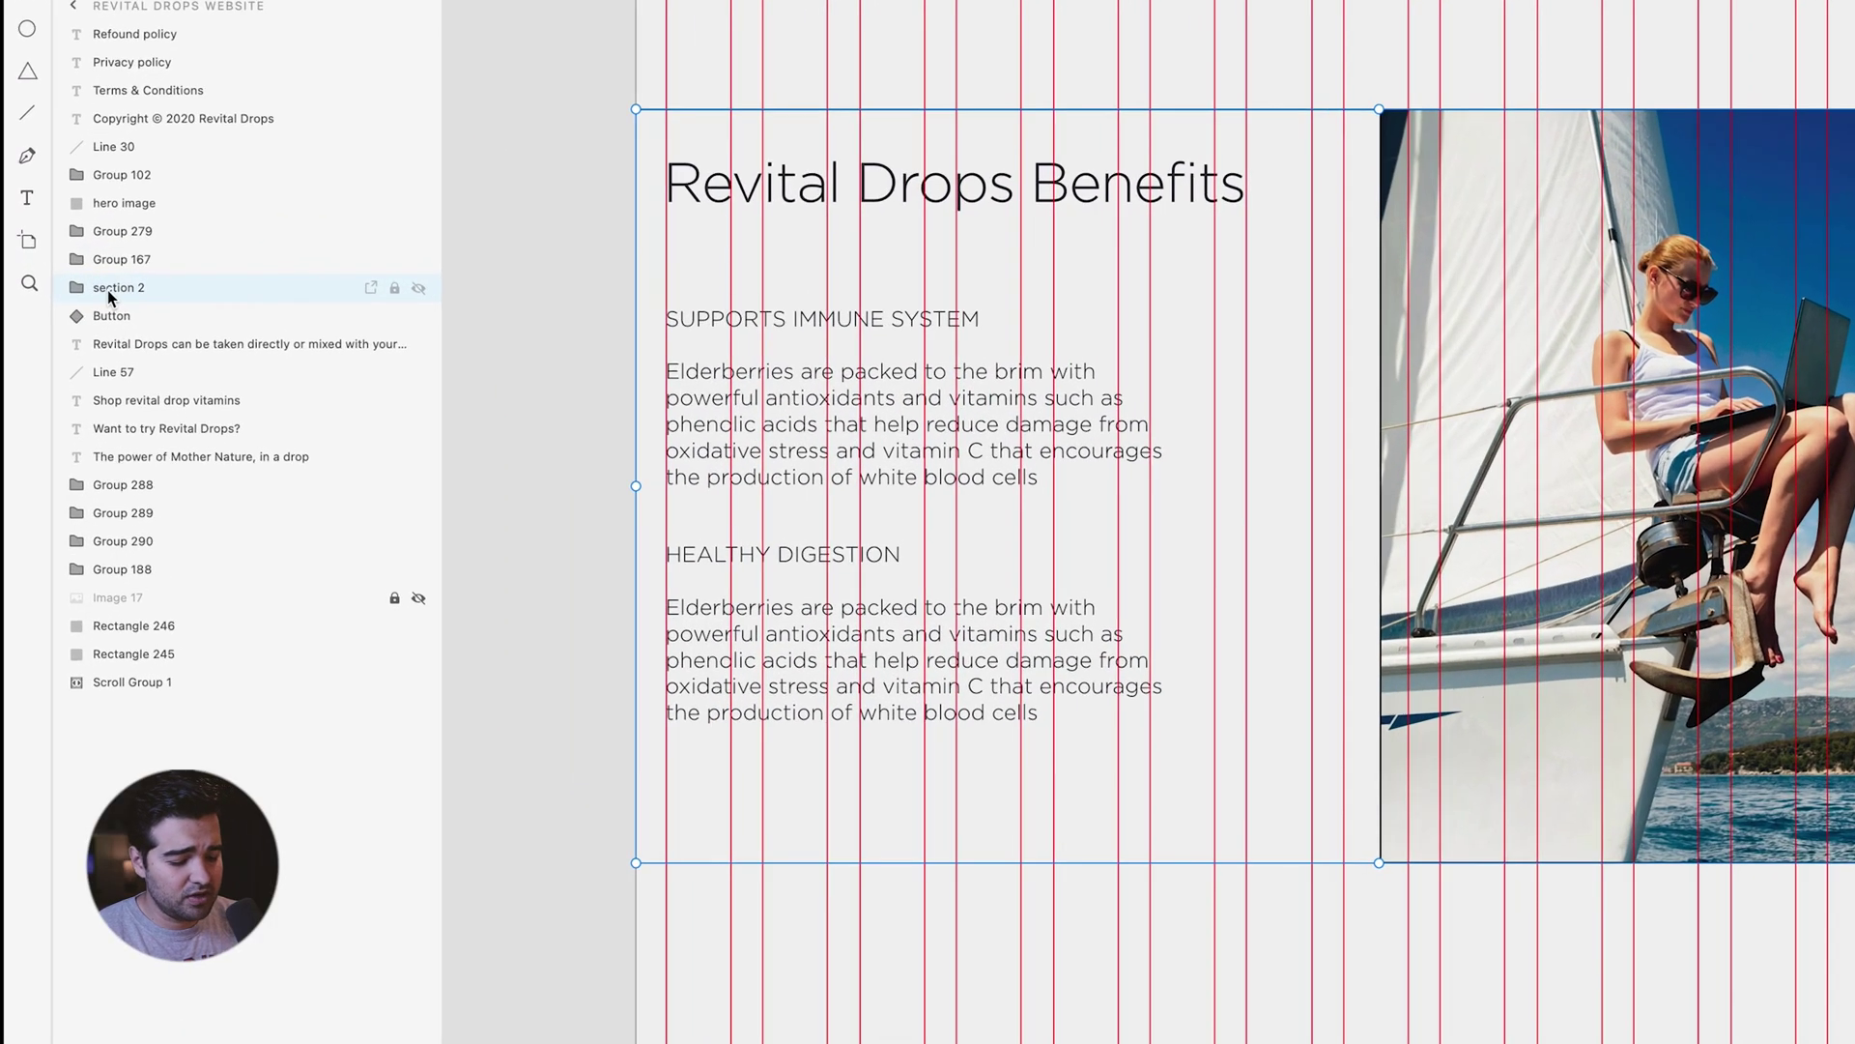
double_click(64, 277)
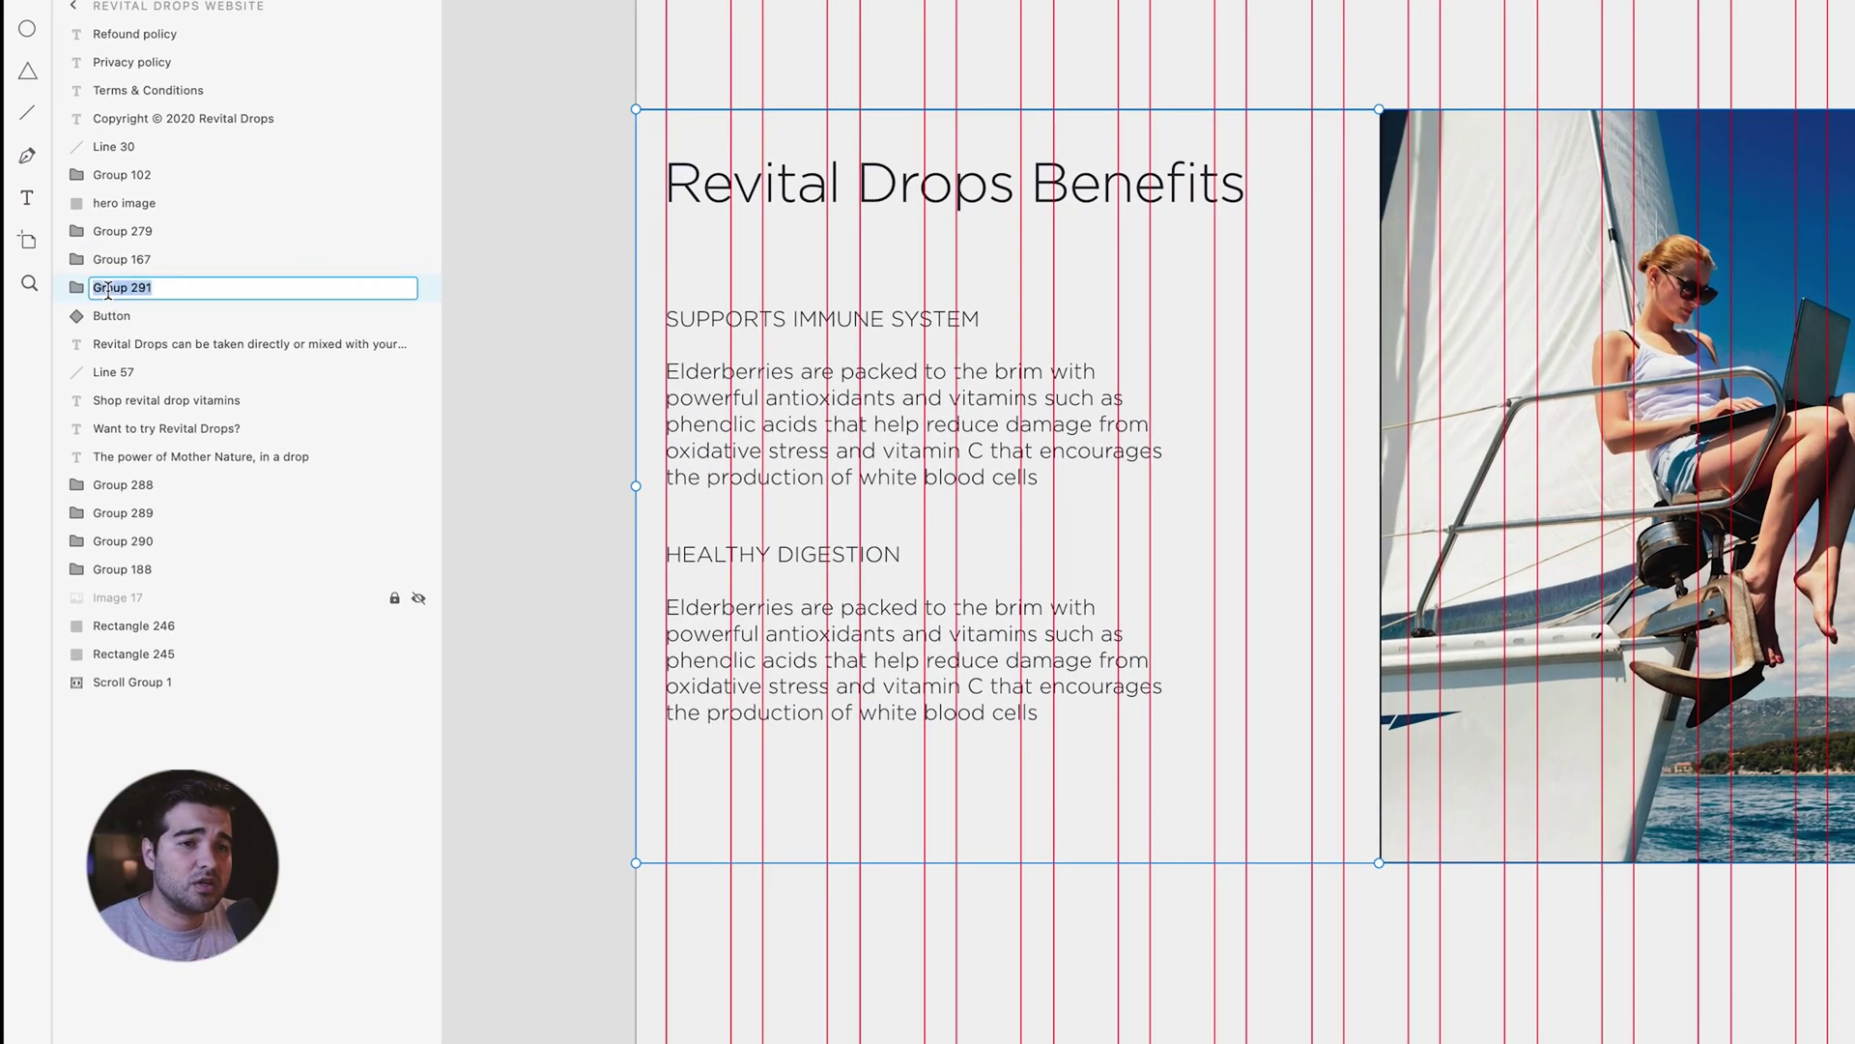
type("main sections")
key("Return")
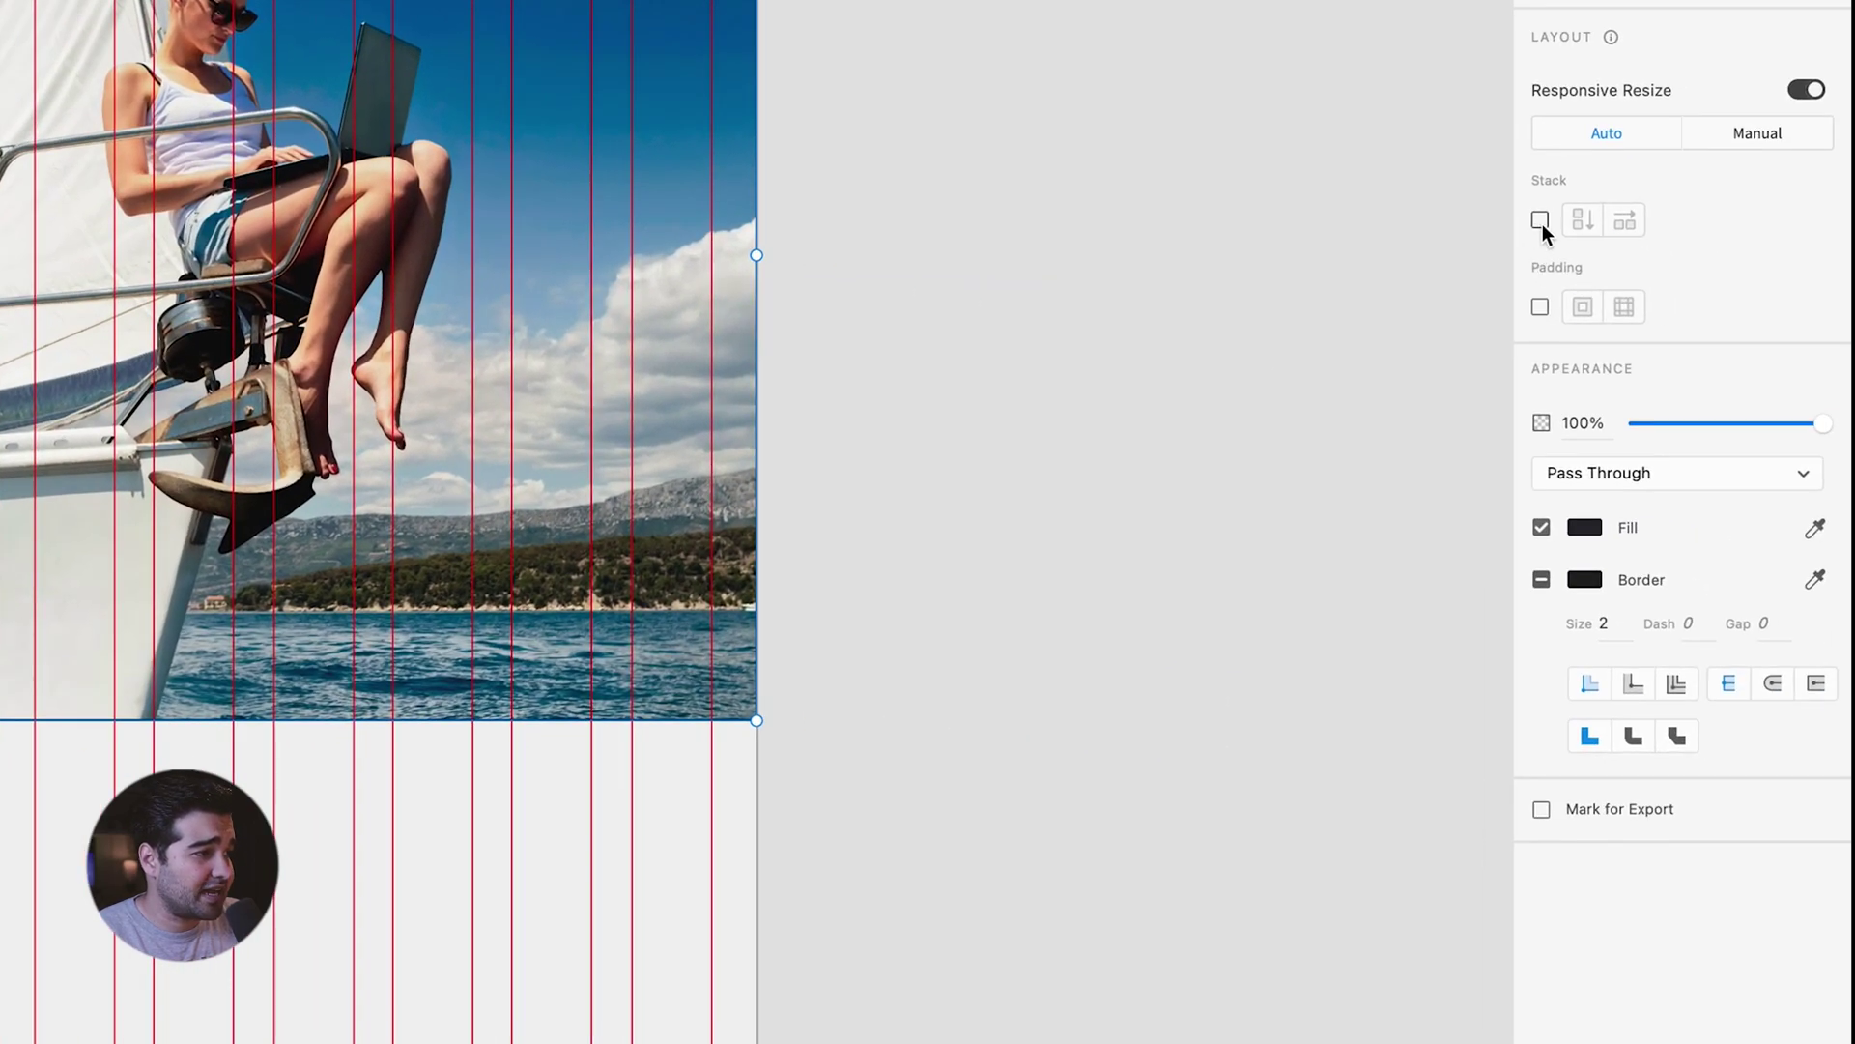
Turn on vertical stacking for main sections and duplicate the section 2 group below.
left_click(1543, 224)
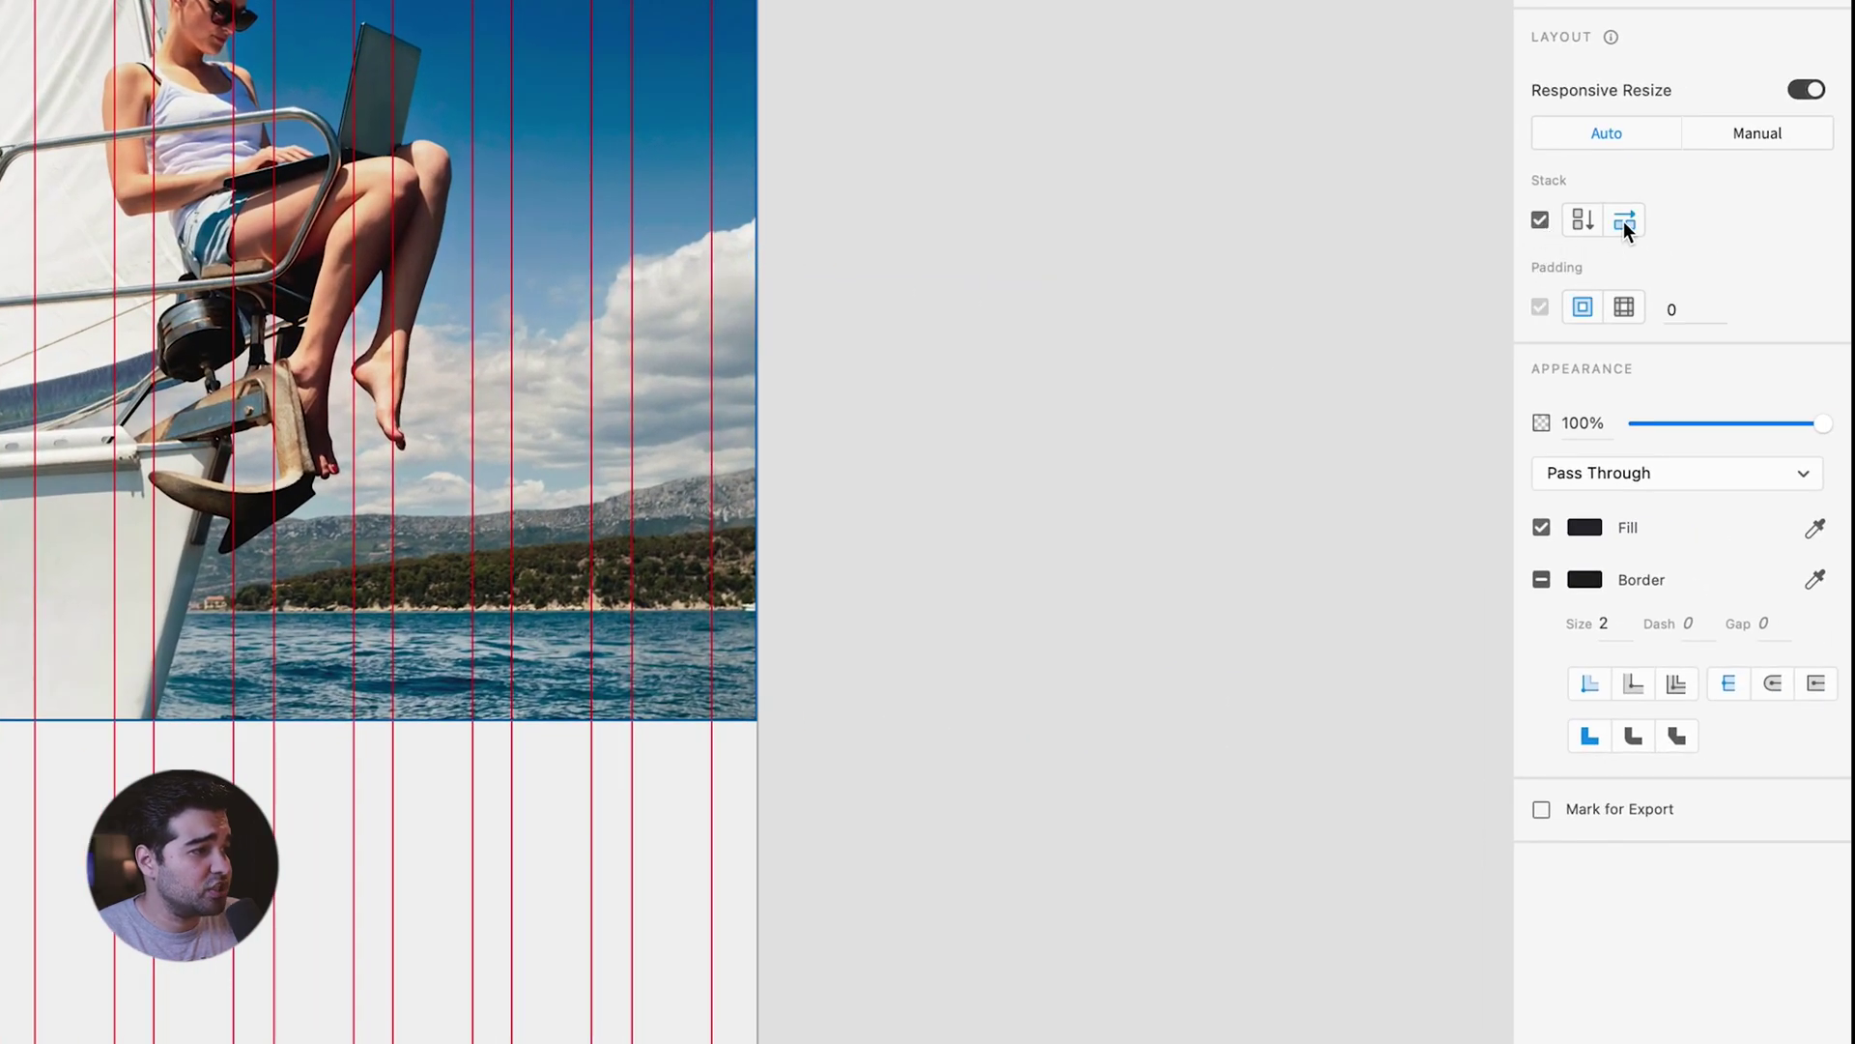
left_click(1585, 223)
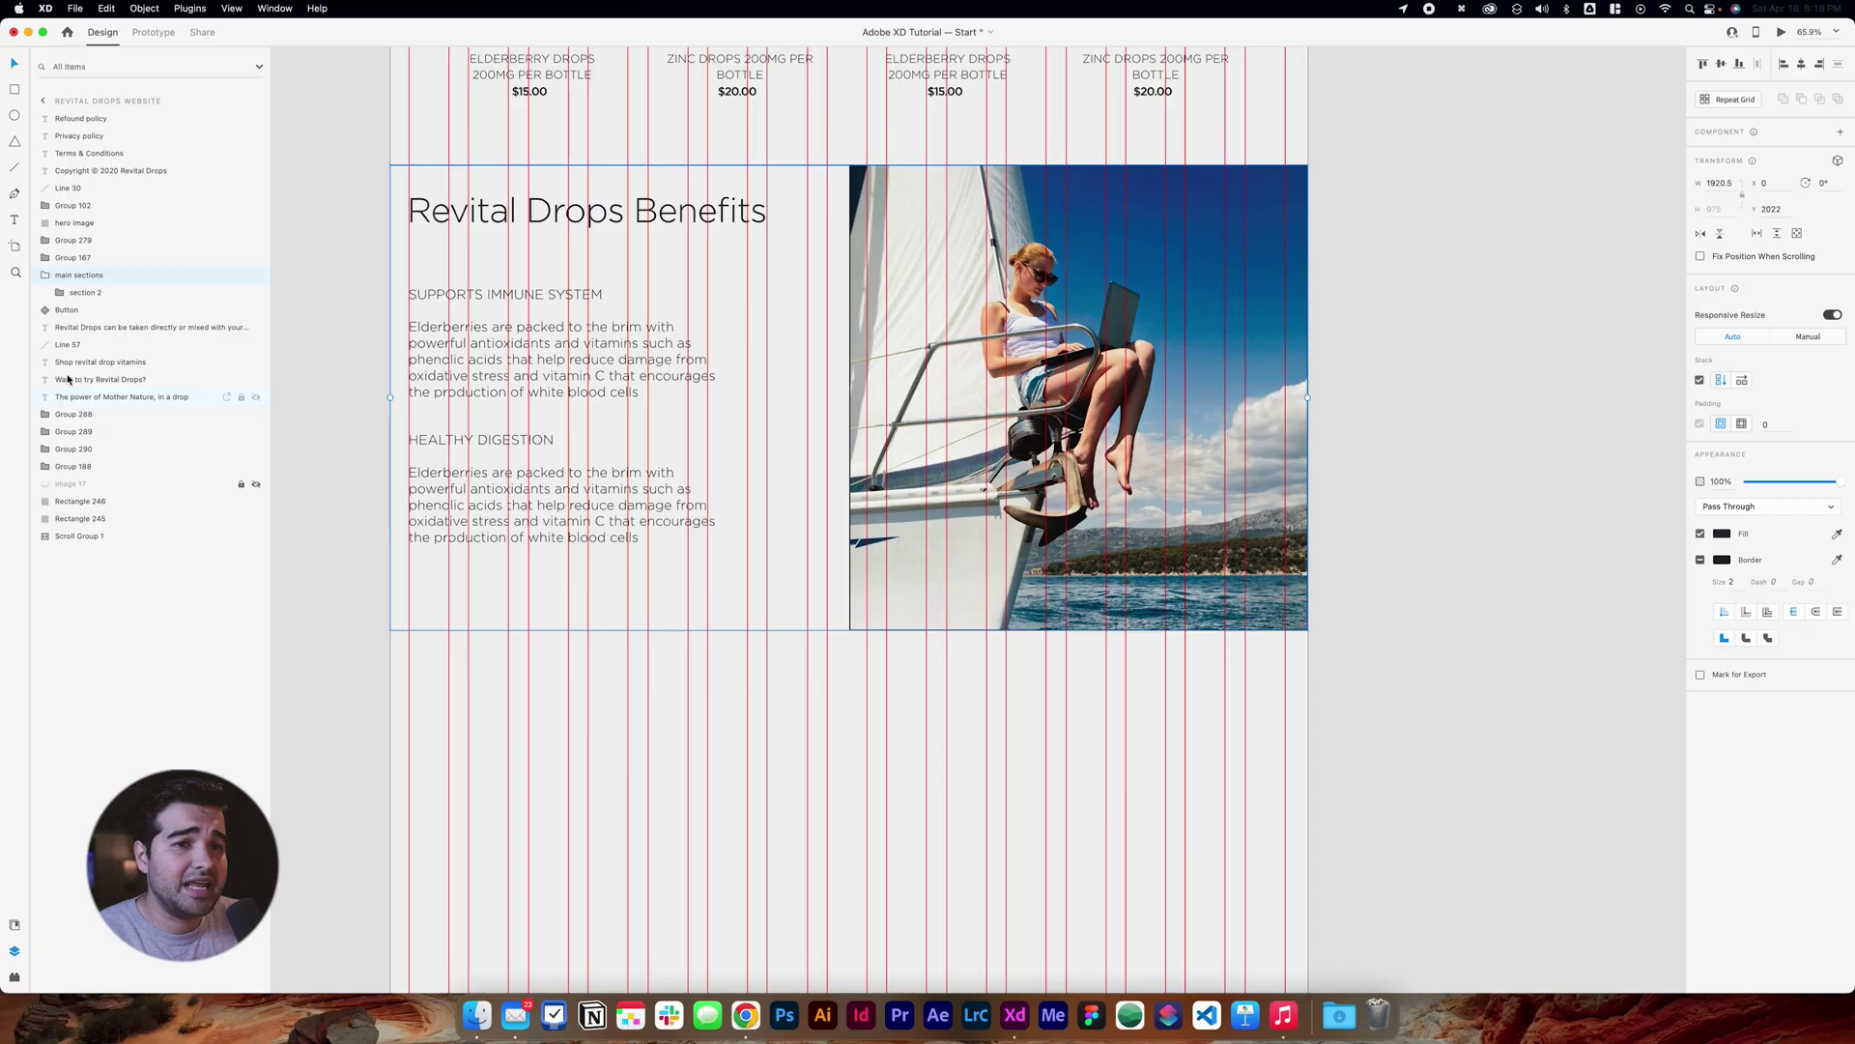
left_click(92, 293)
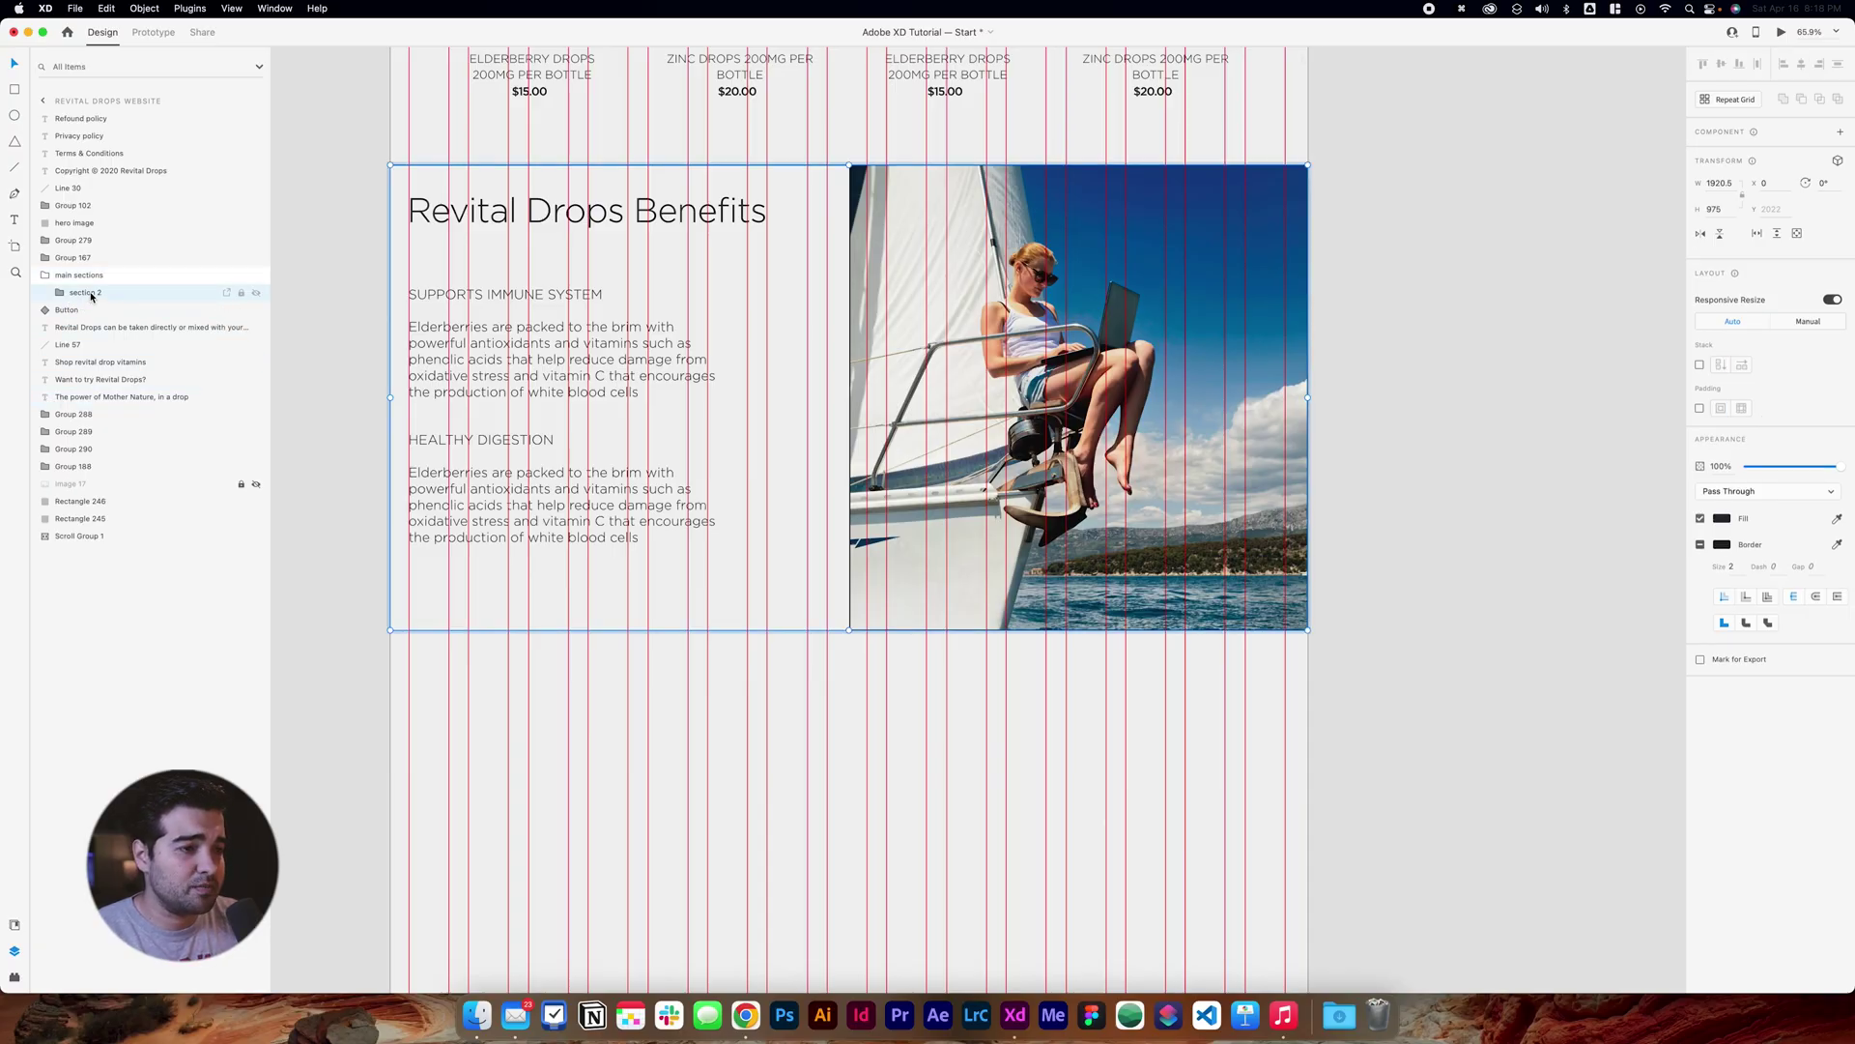
key("super+d")
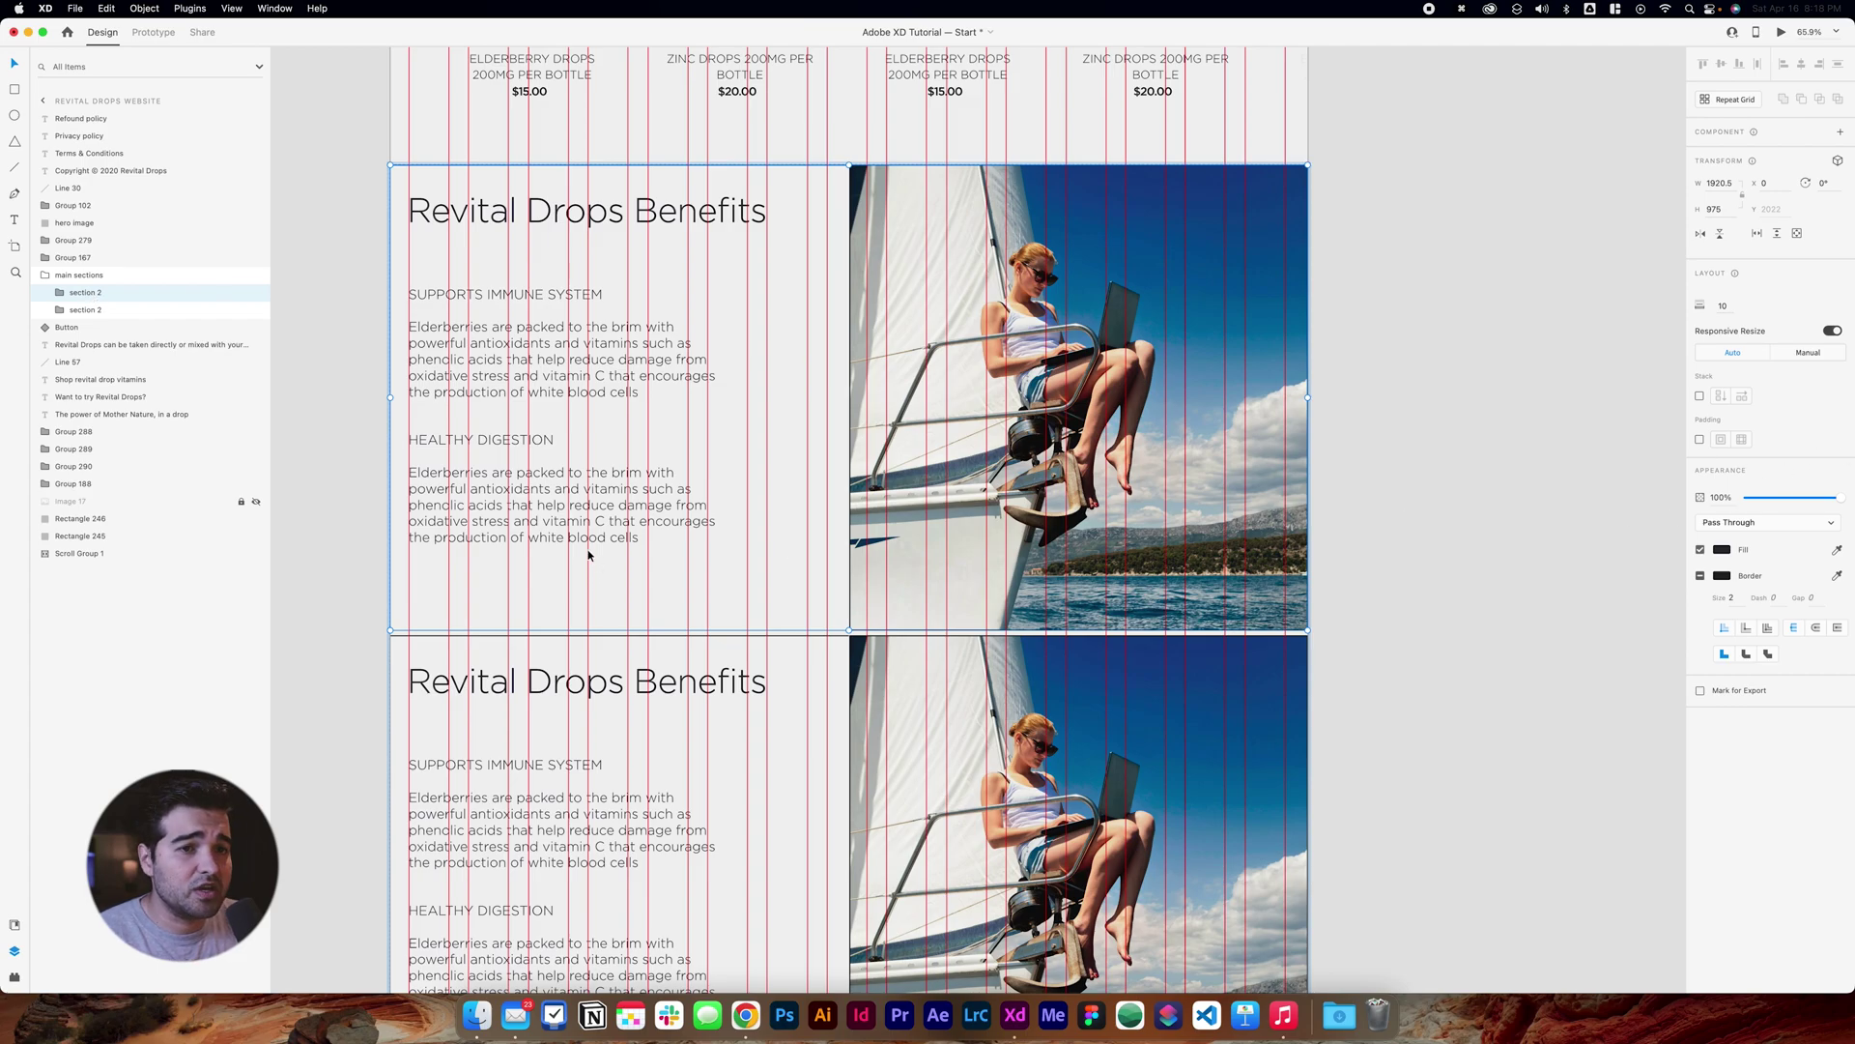
Set the stack spacing between the two benefits sections to 0.
scroll(1354, 559, "down", 1)
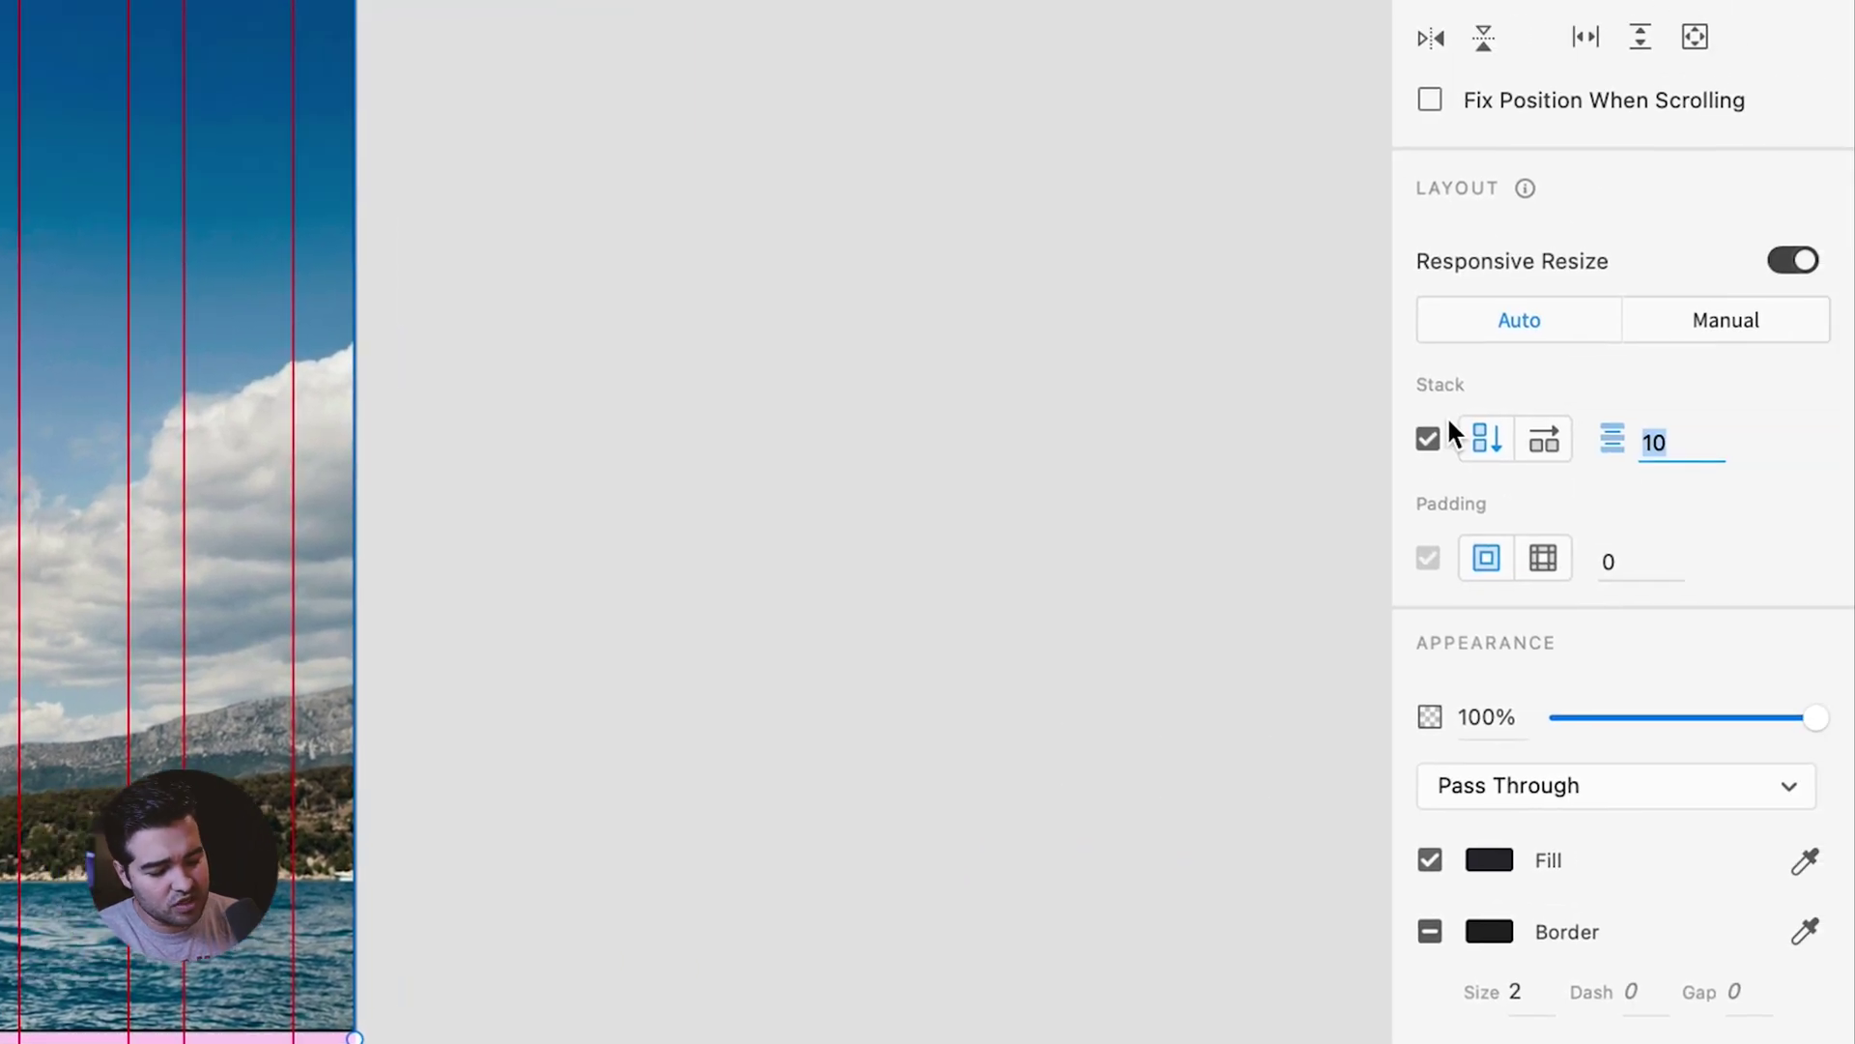
type("0")
key("Return")
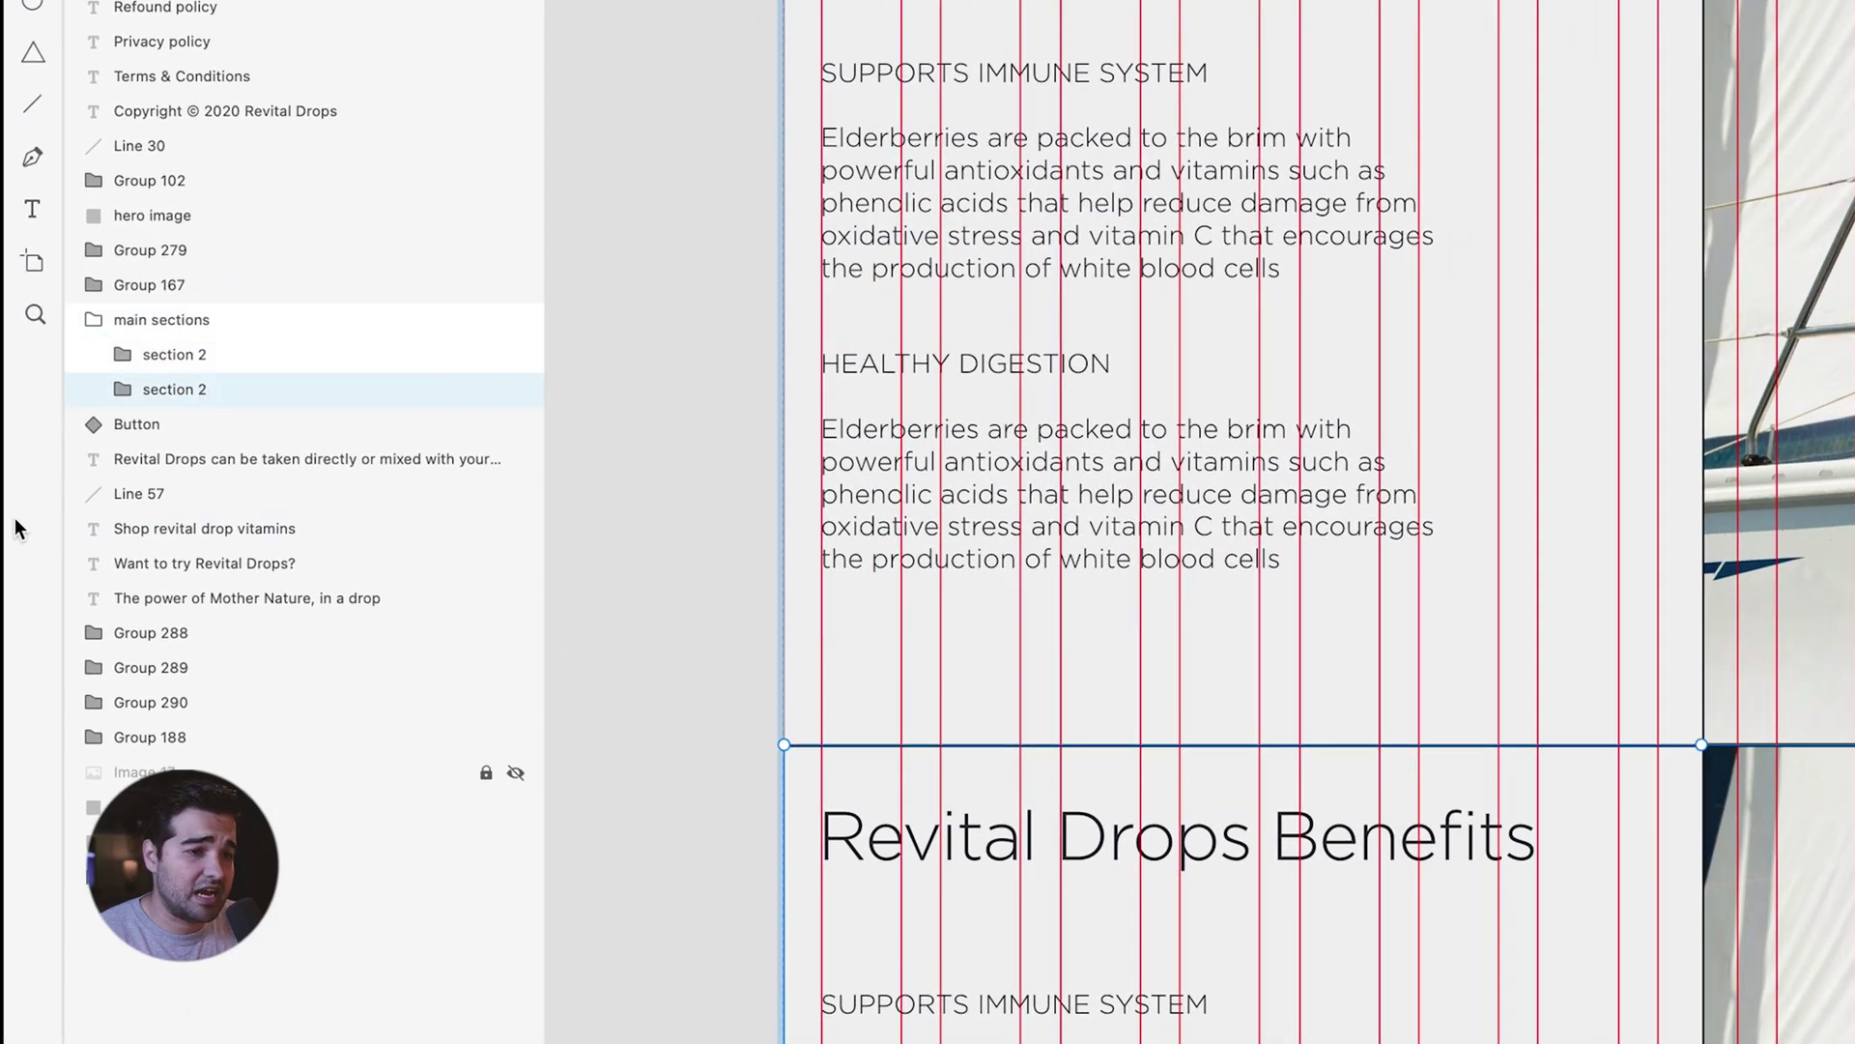
Move the second section's sailboat photo left of the text, nudged up 10 px into line.
left_click(112, 390)
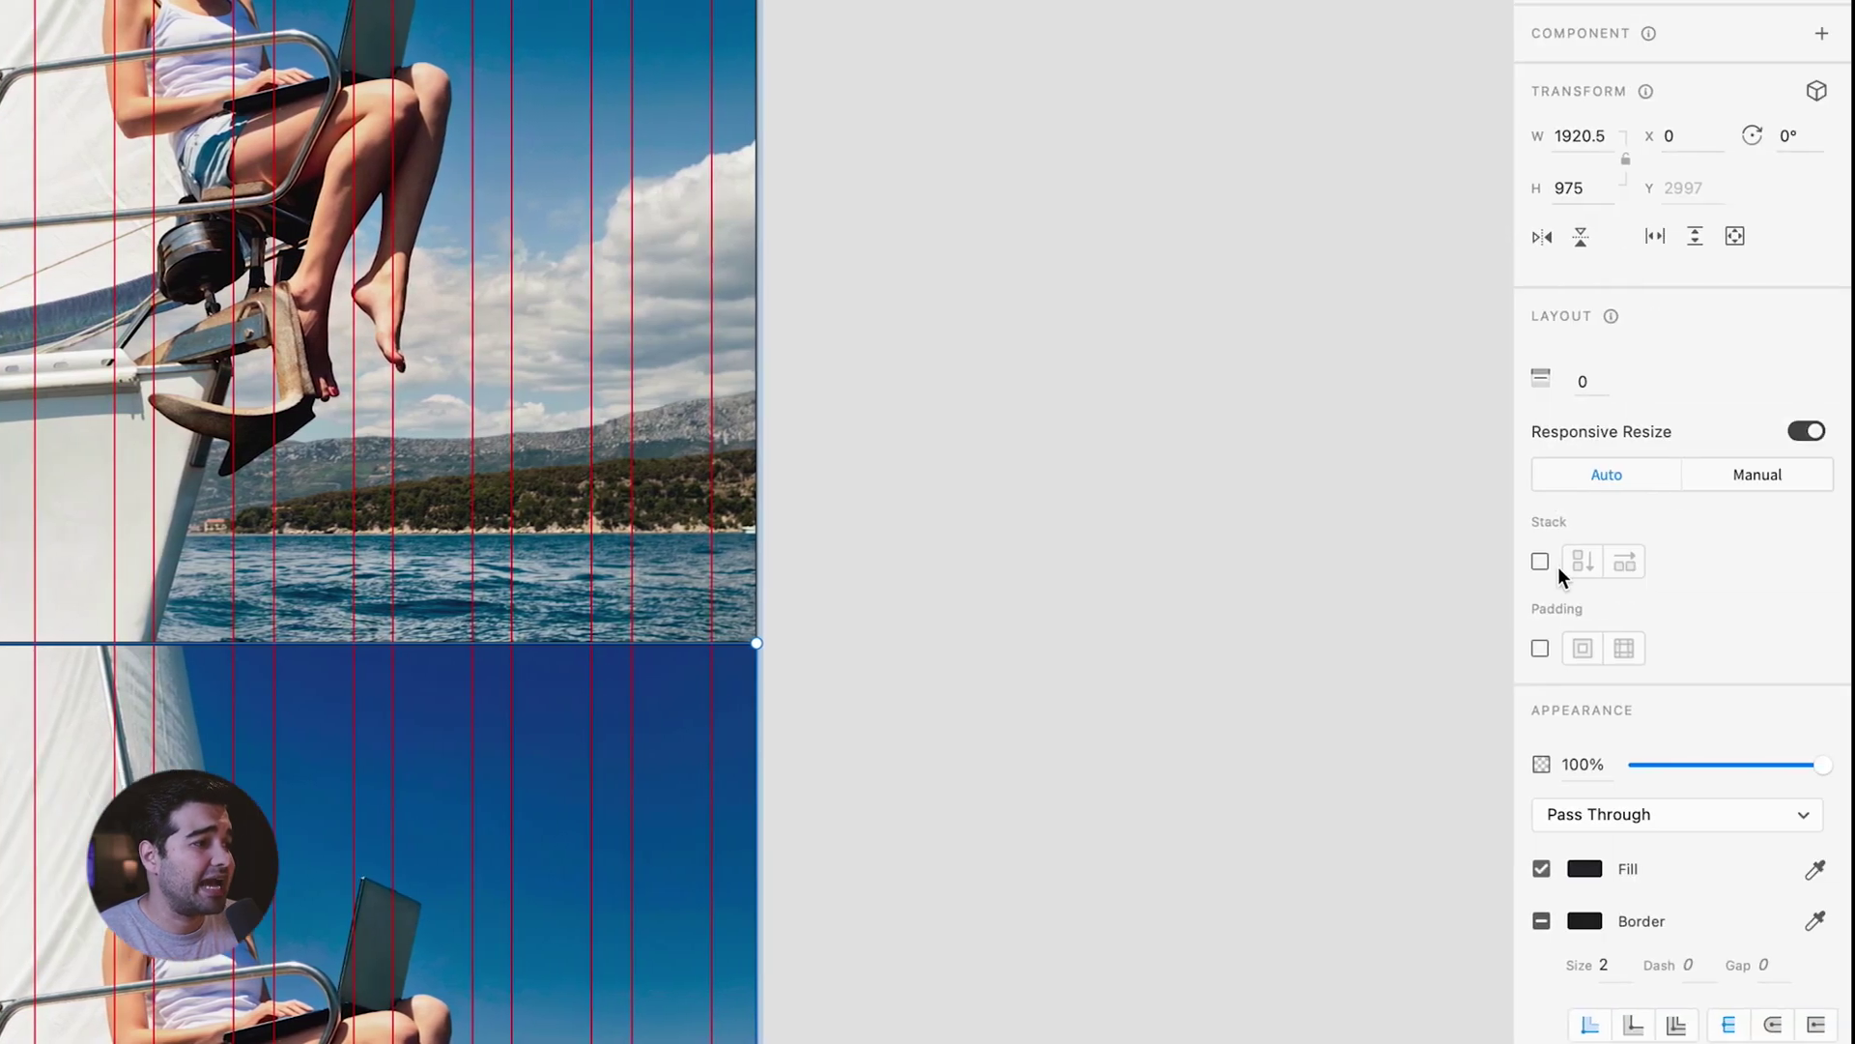
left_click(1541, 562)
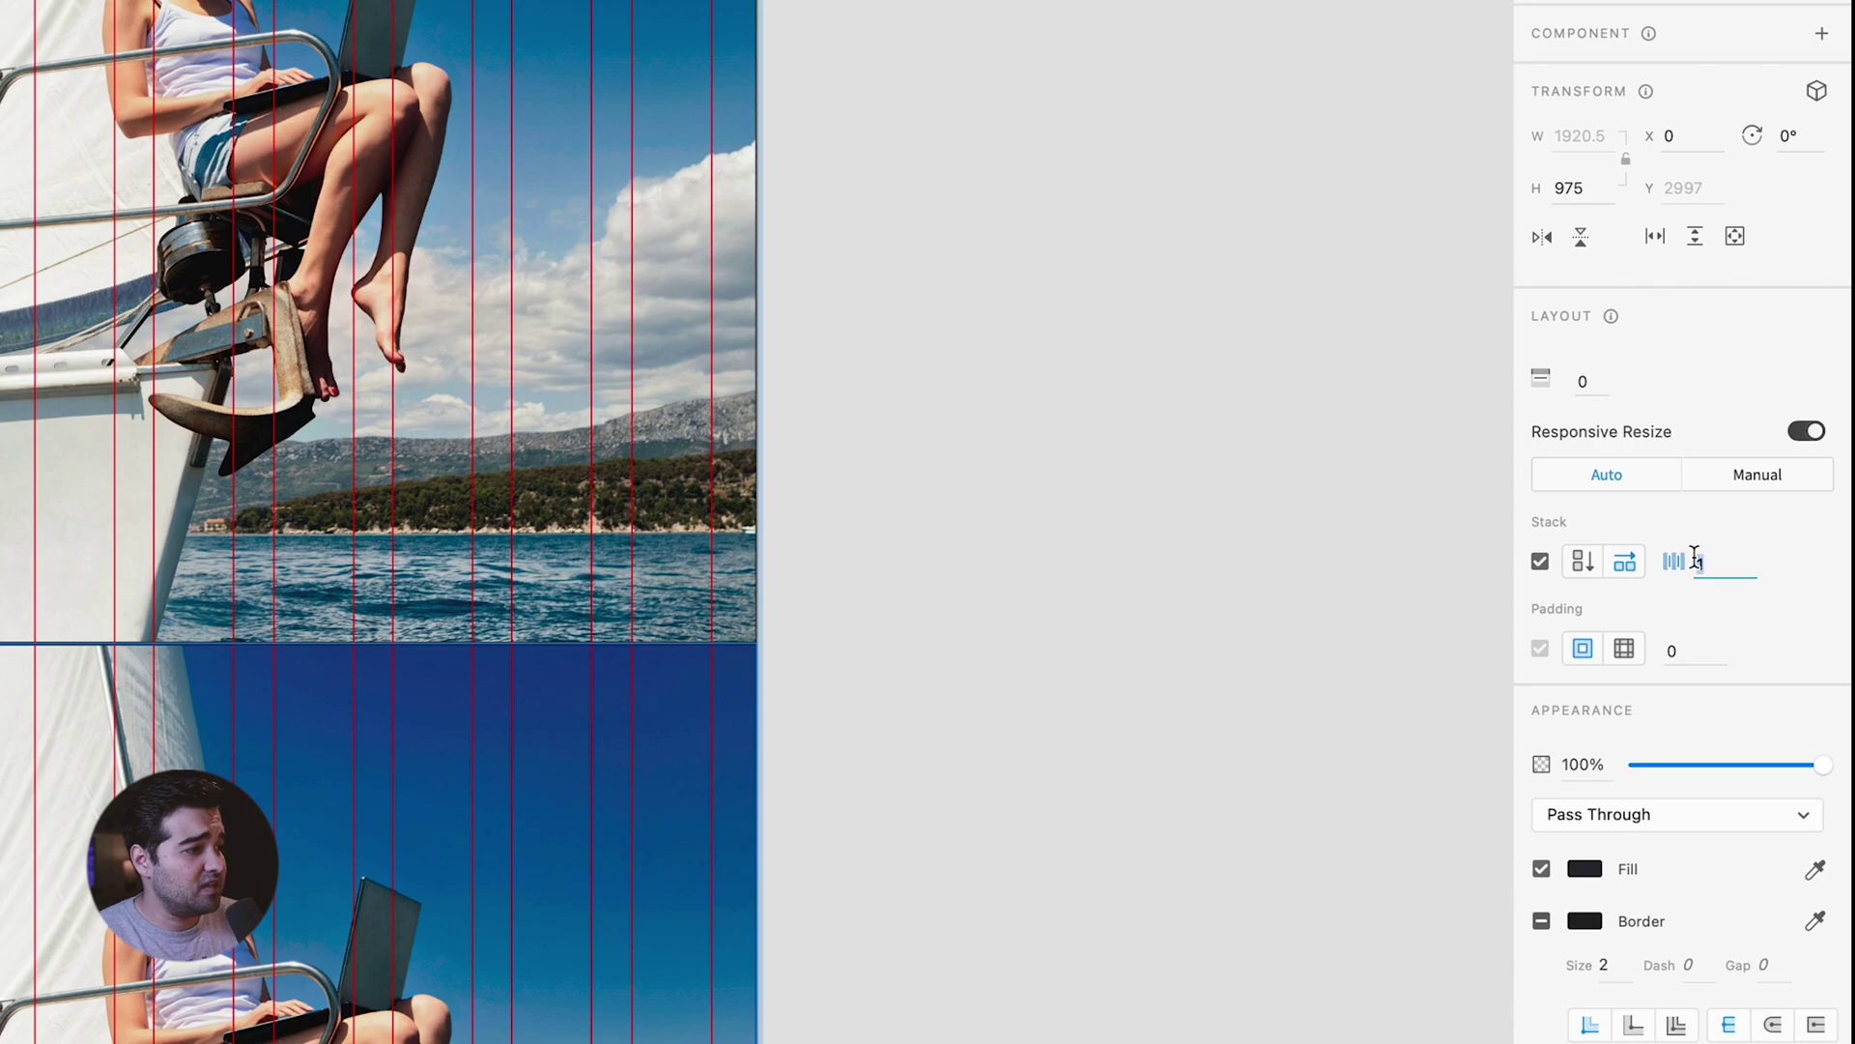
key("super+z")
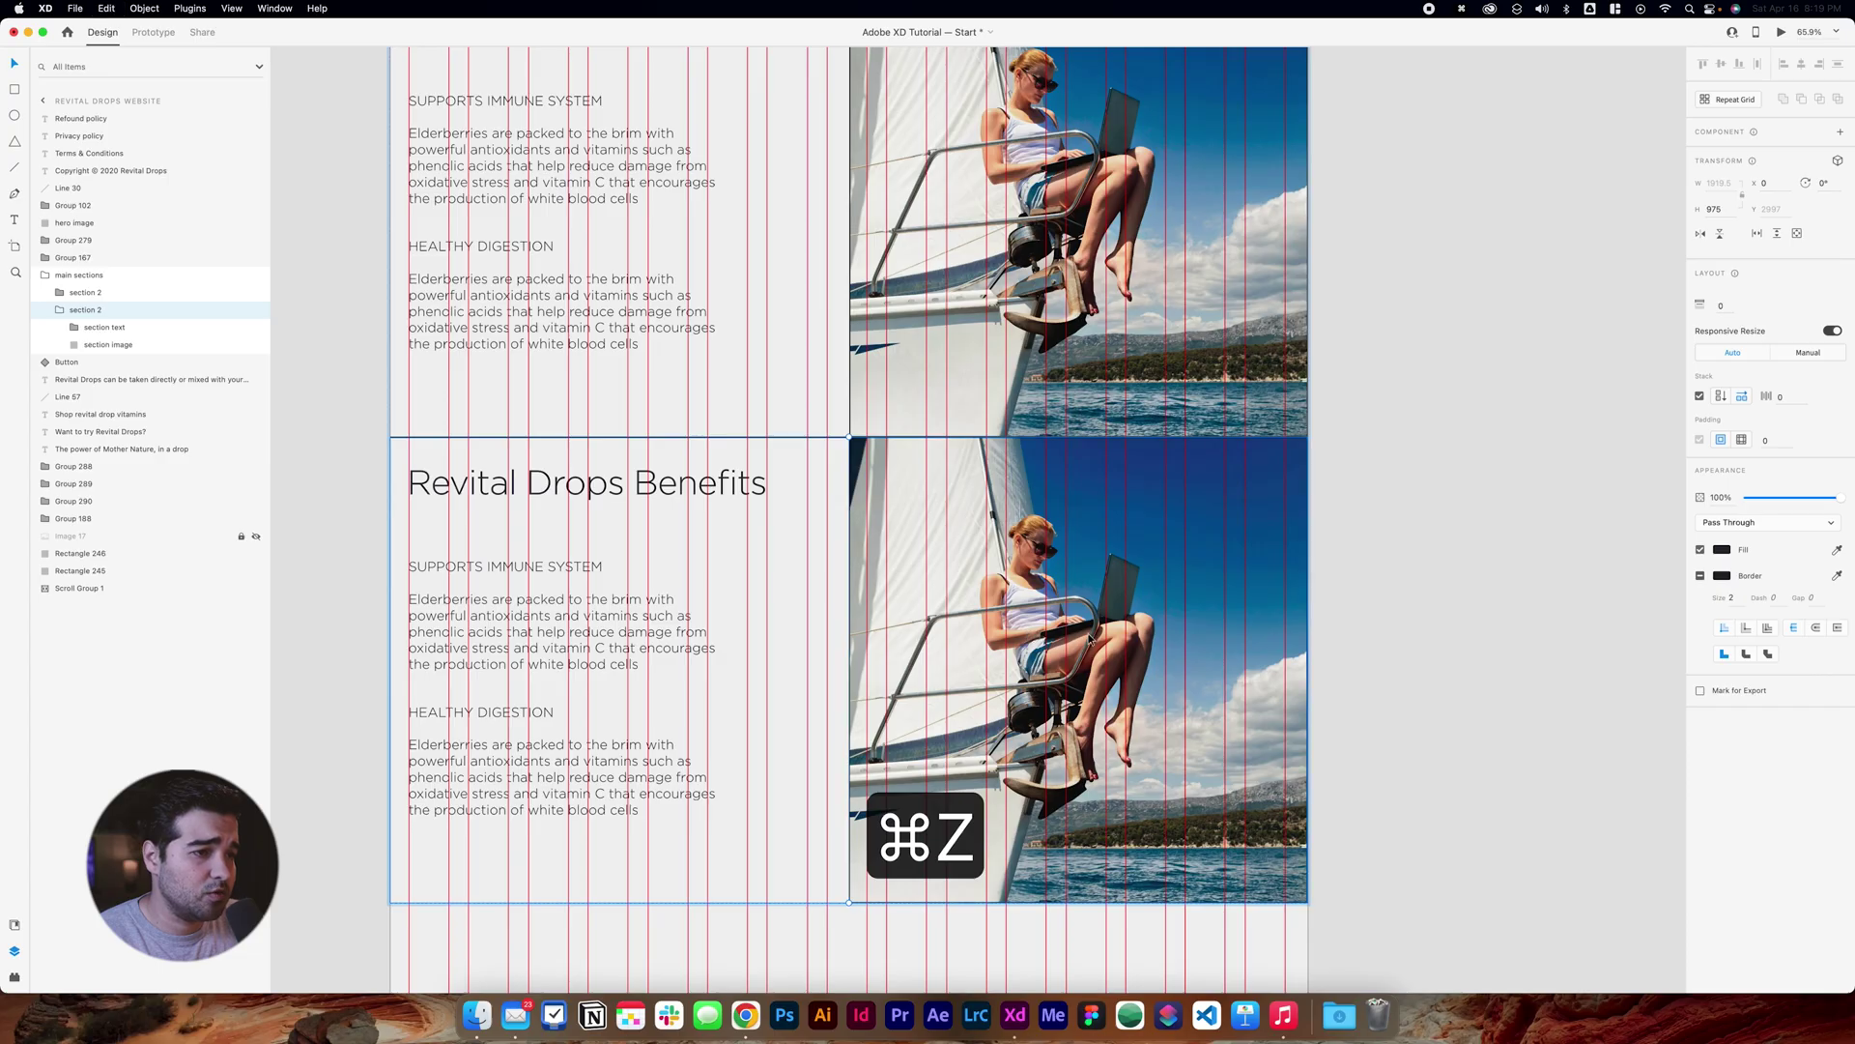
key("super+z")
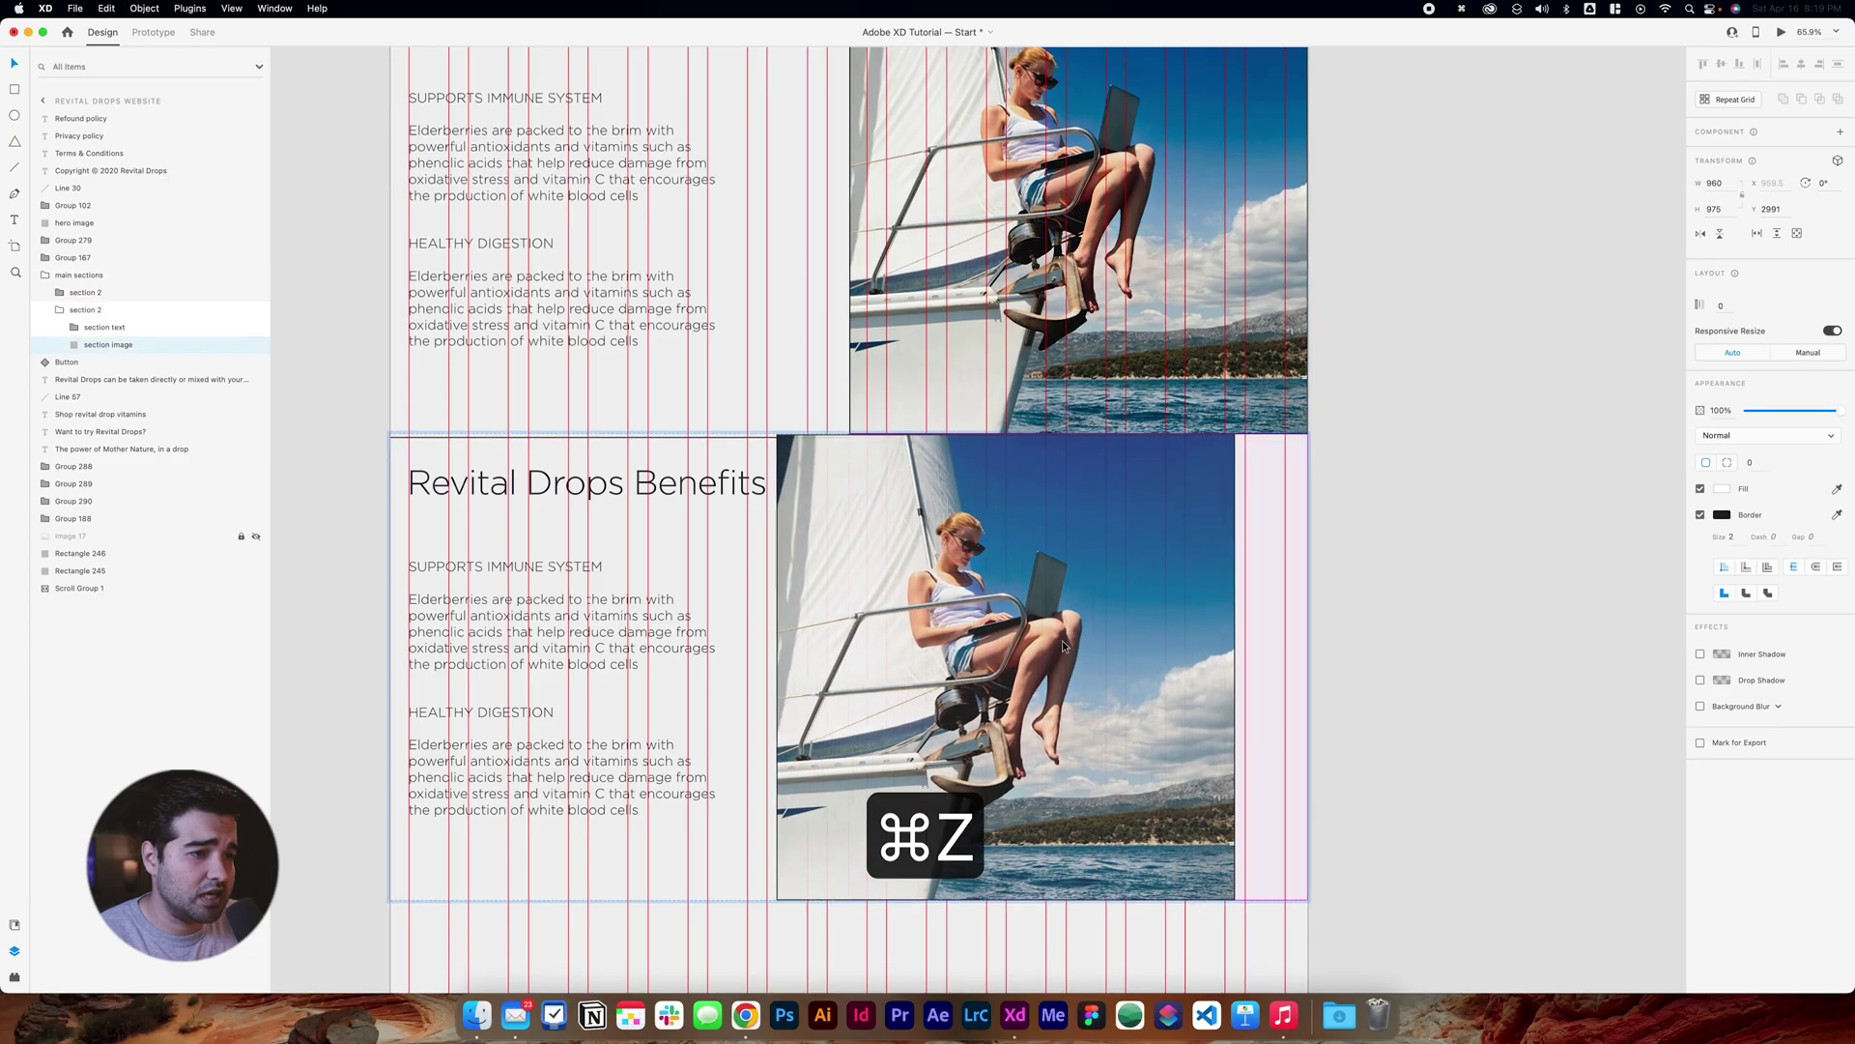
left_click_drag(1063, 646, 728, 655)
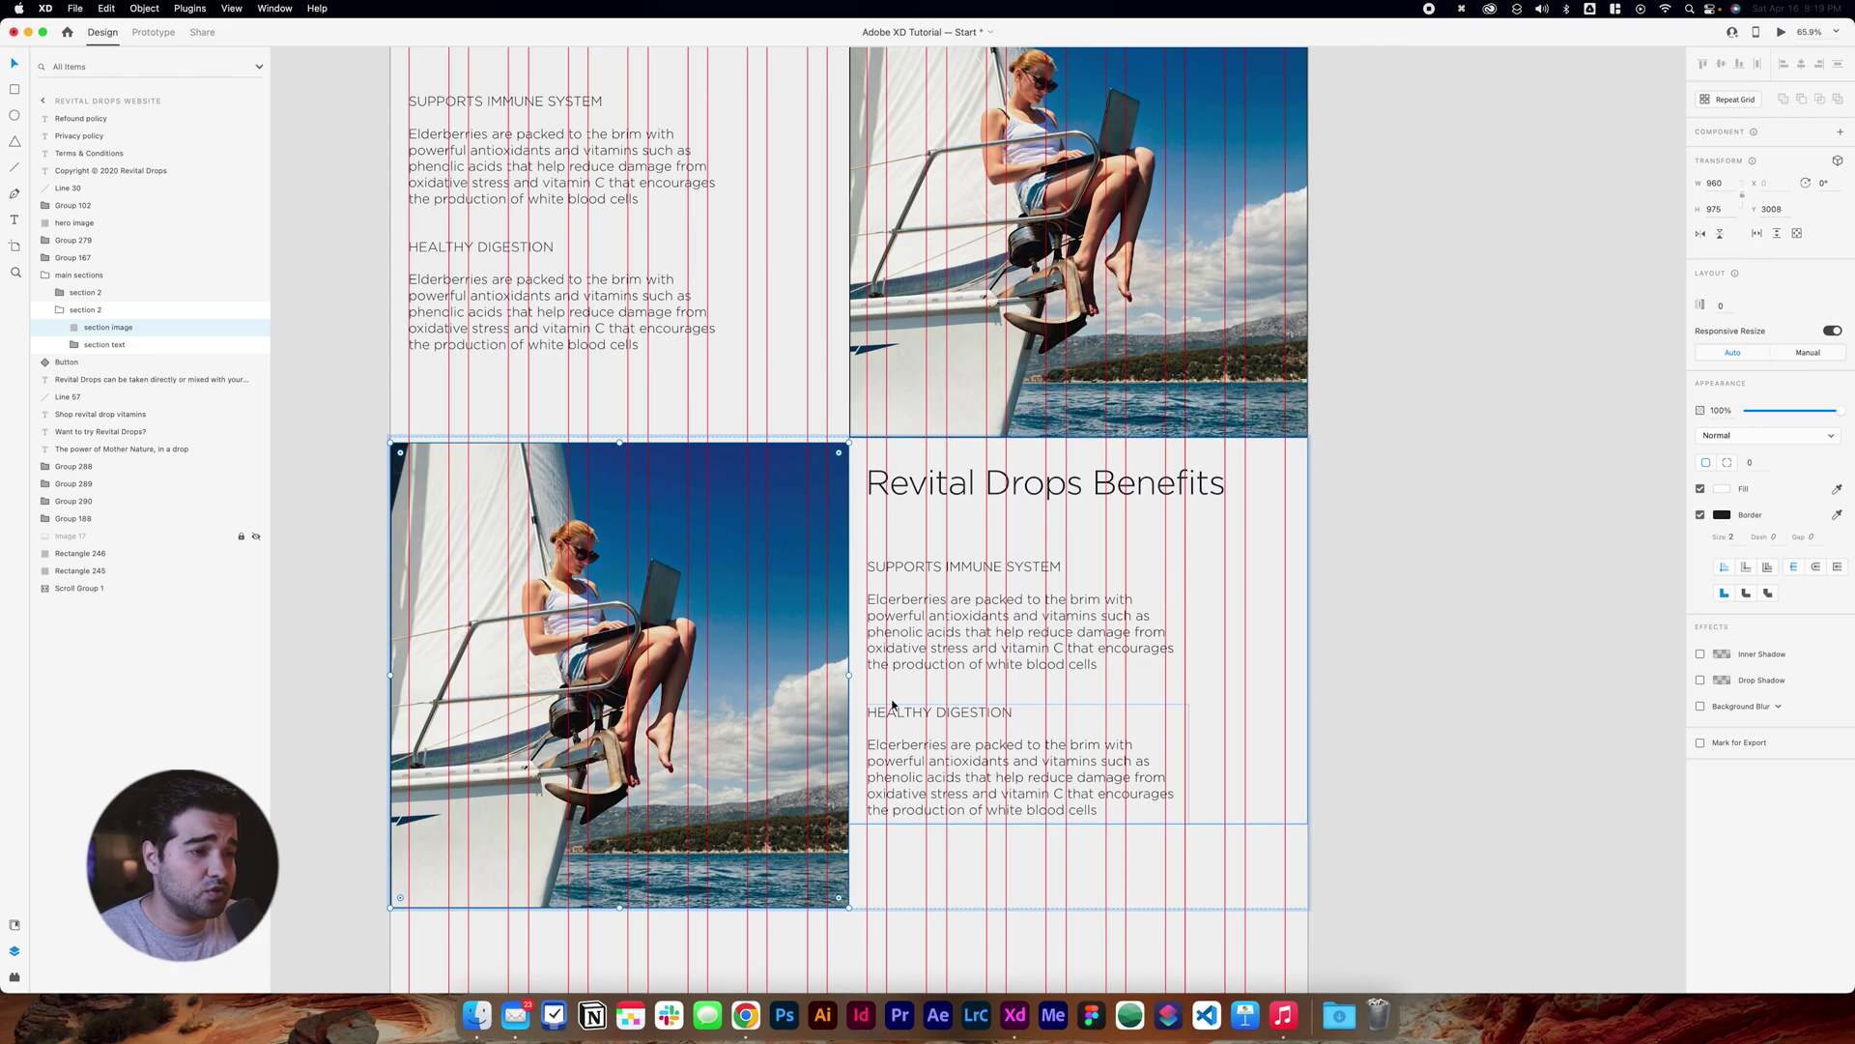
key("shift+Up")
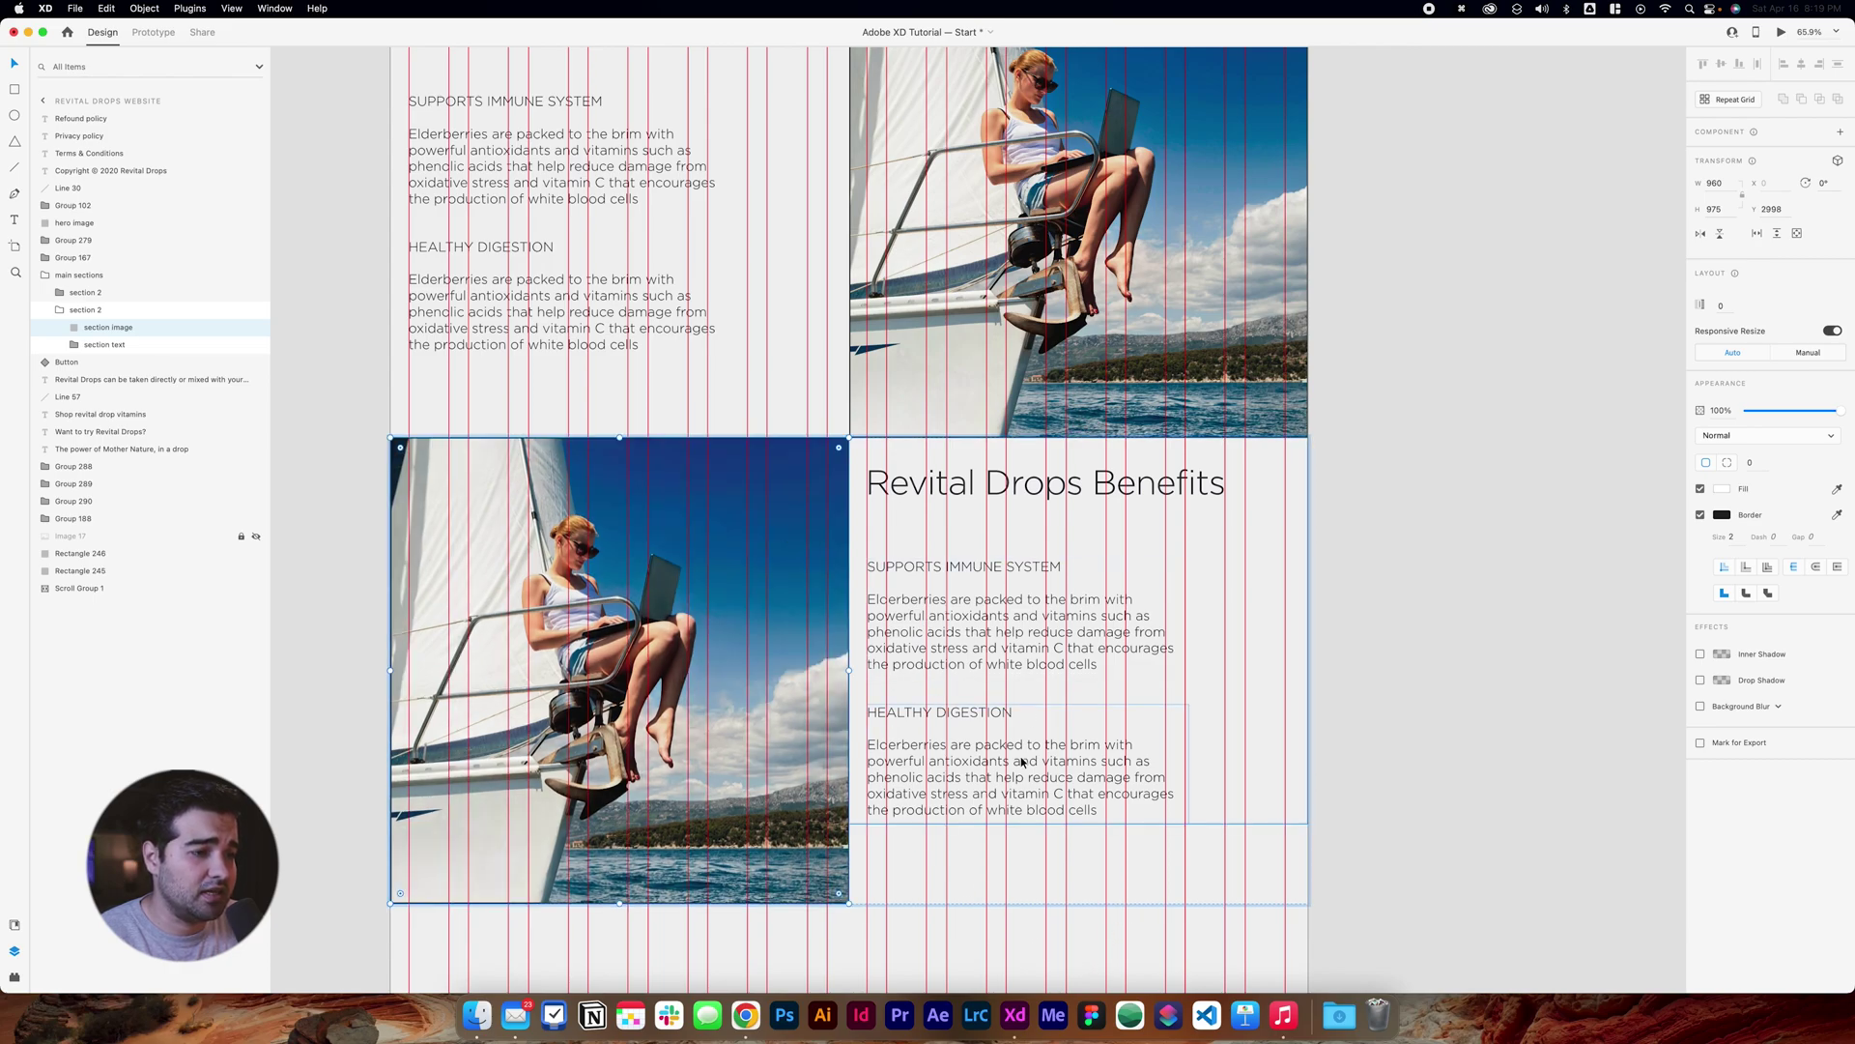
left_click(937, 918)
scroll(938, 916, "down", 4)
scroll(941, 690, "up", 2)
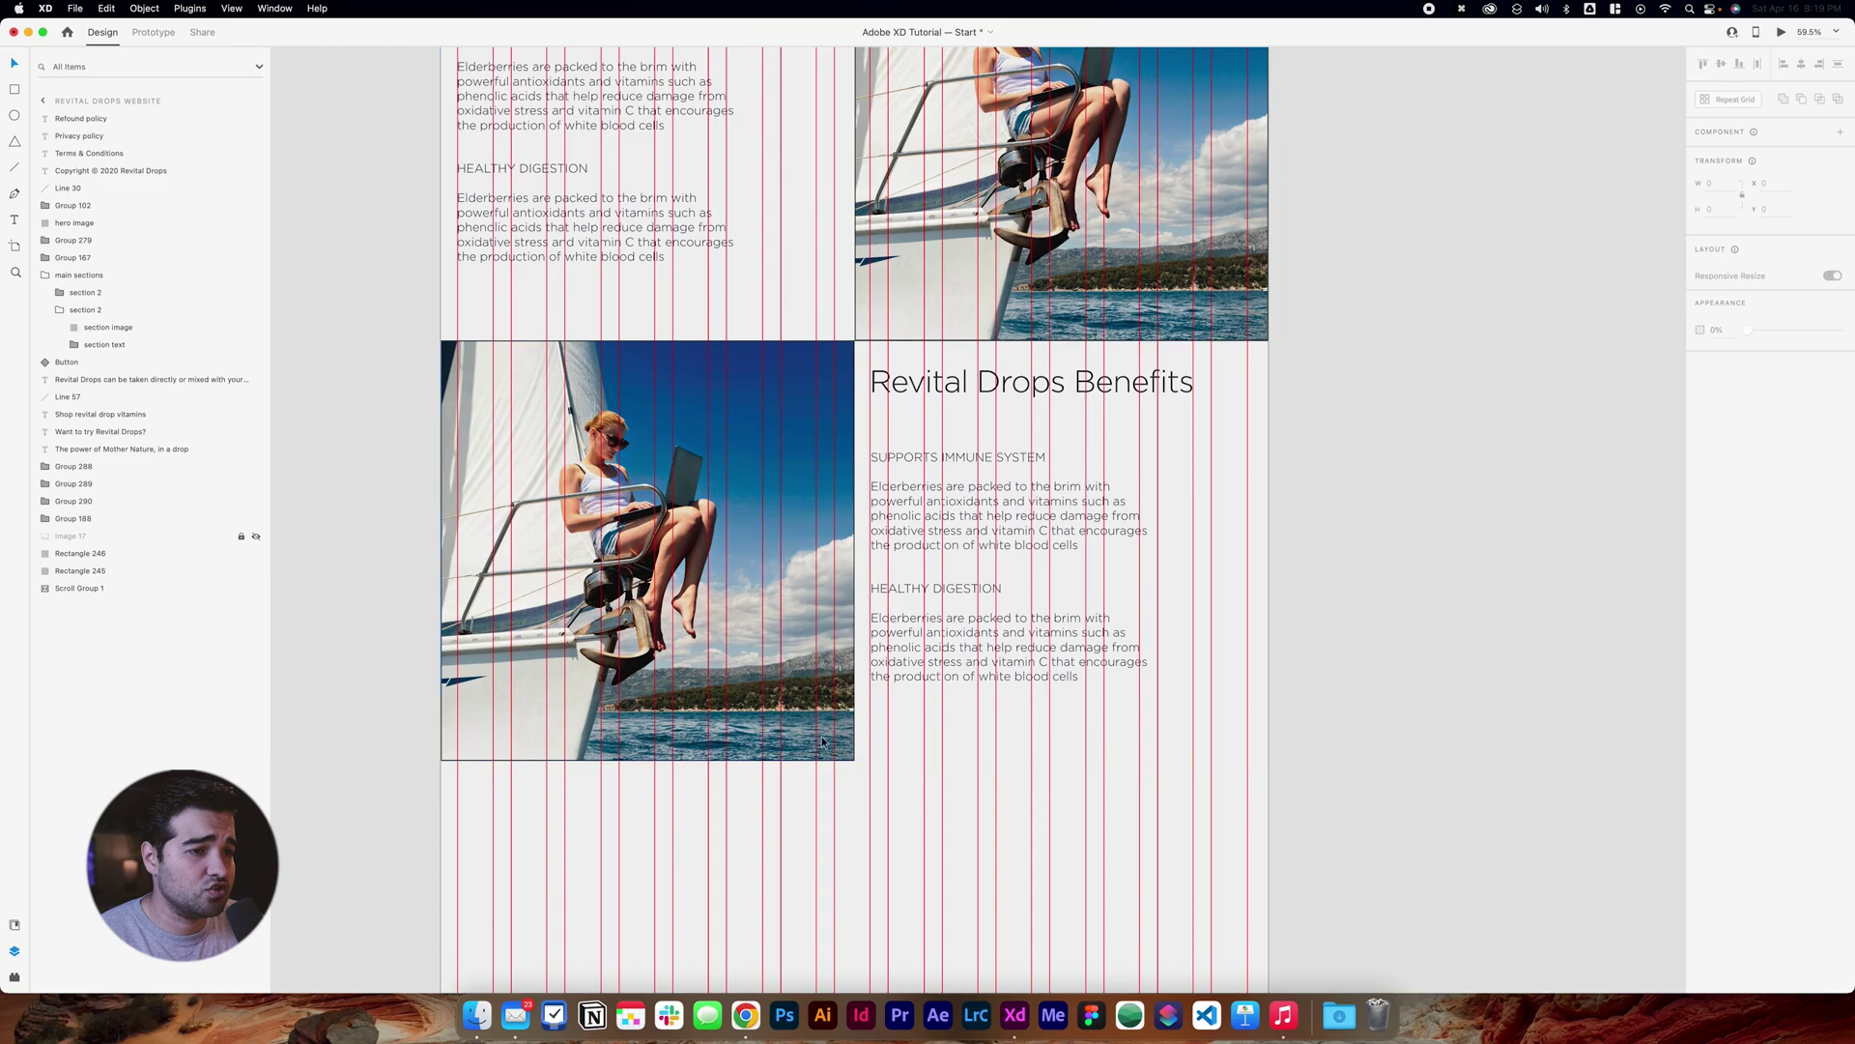
left_click(681, 520)
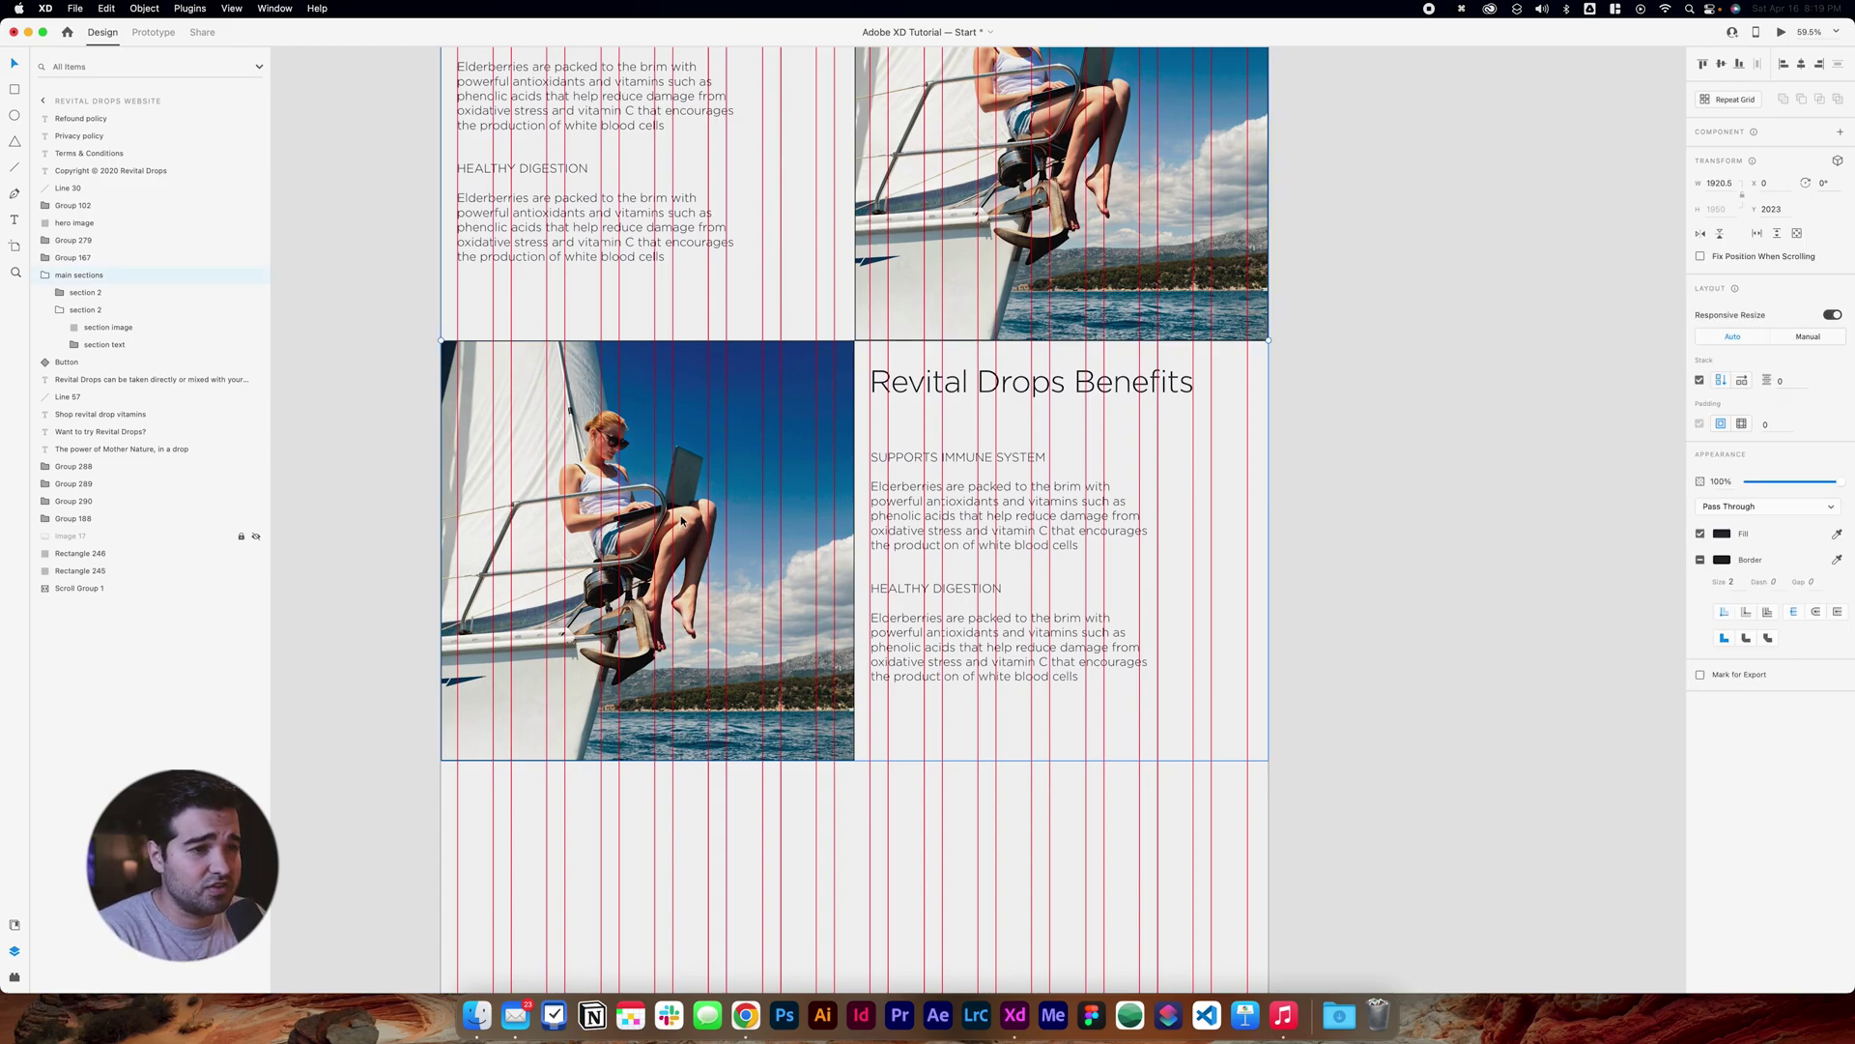
Replace the second section's photo with questions.jpg and start retyping its heading.
key("super+Tab")
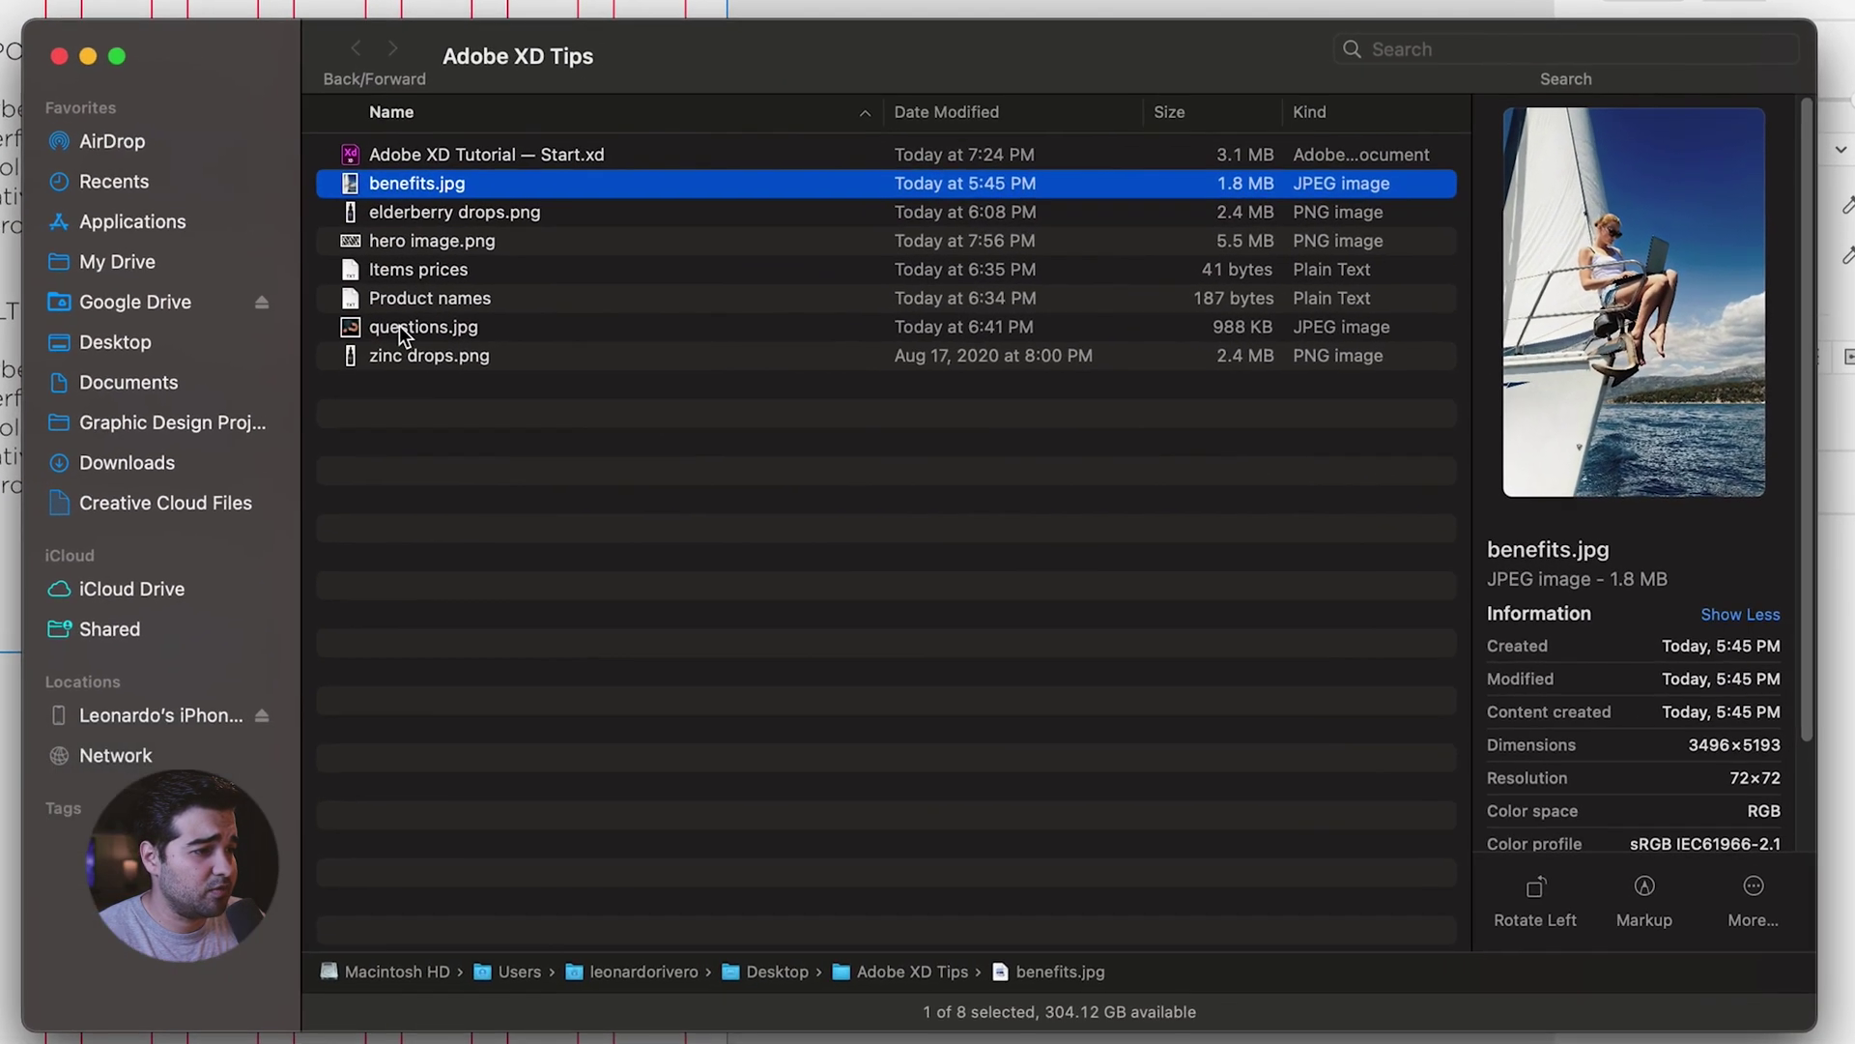
left_click(1102, 596)
left_click_drag(1101, 596, 754, 692)
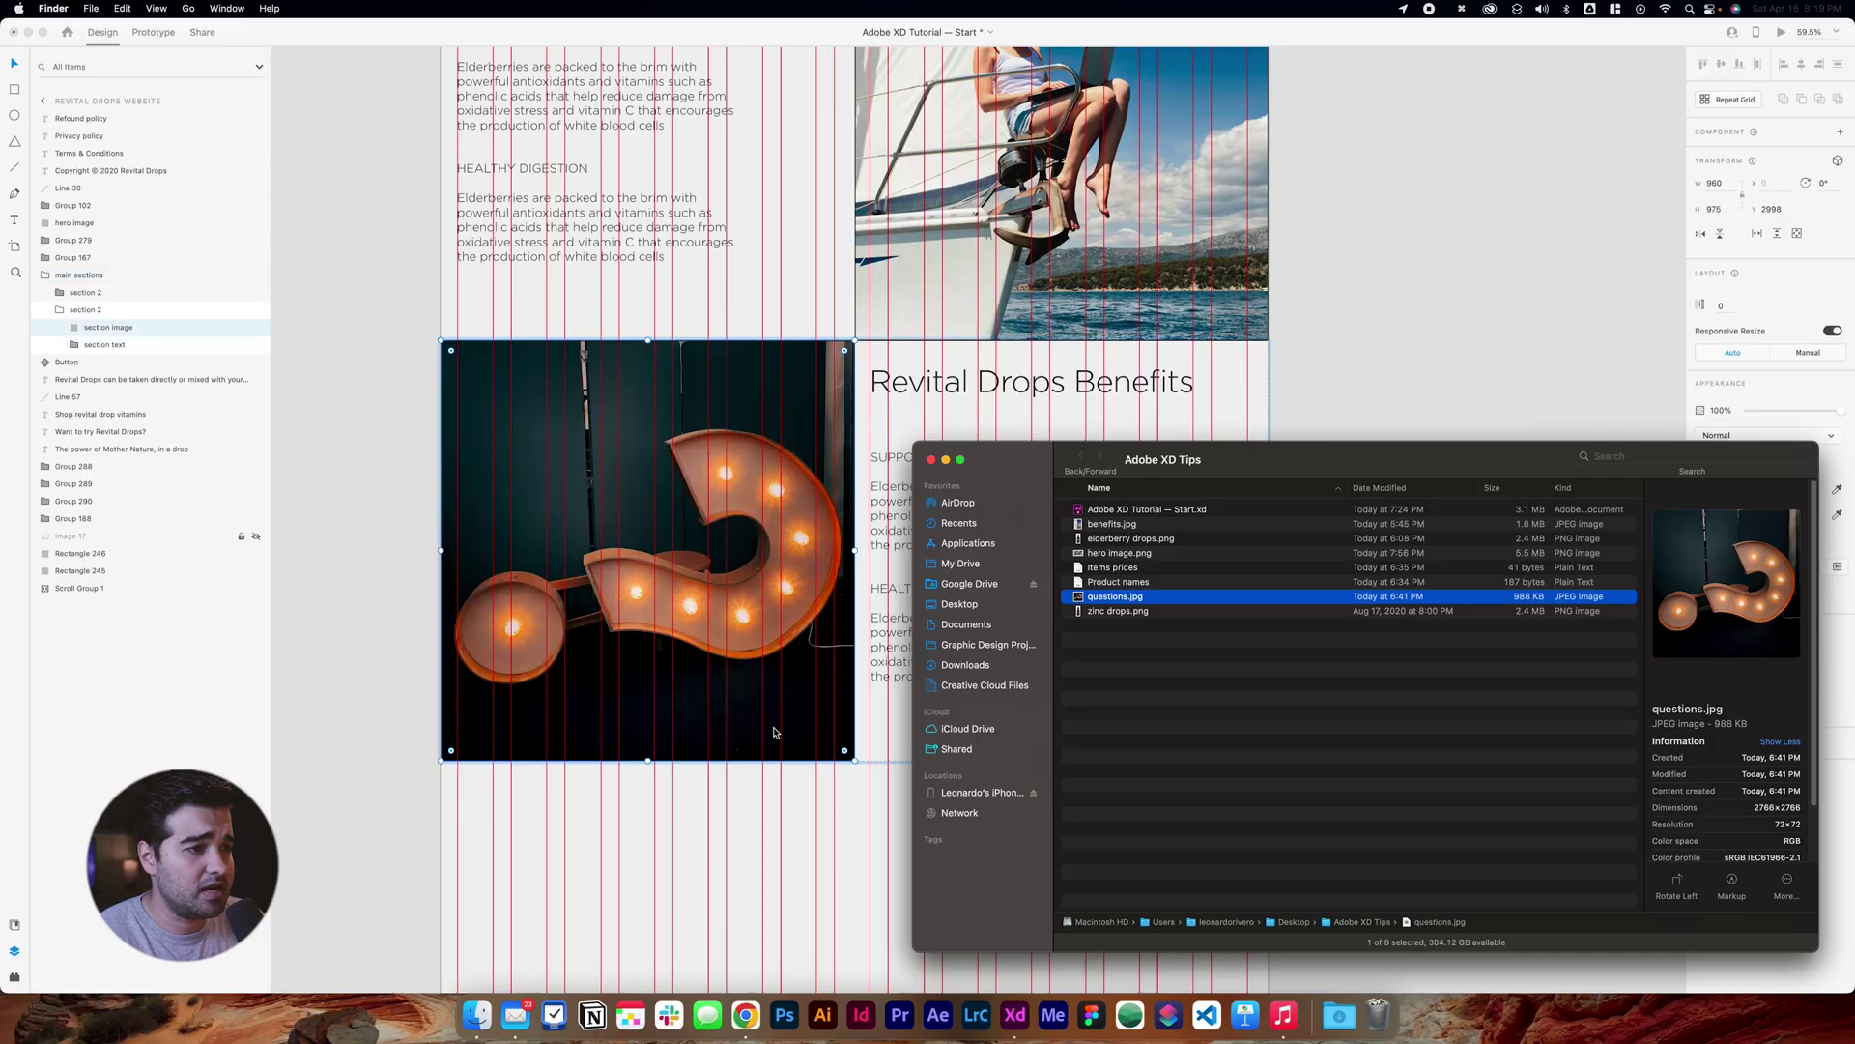
left_click(817, 887)
double_click(974, 387)
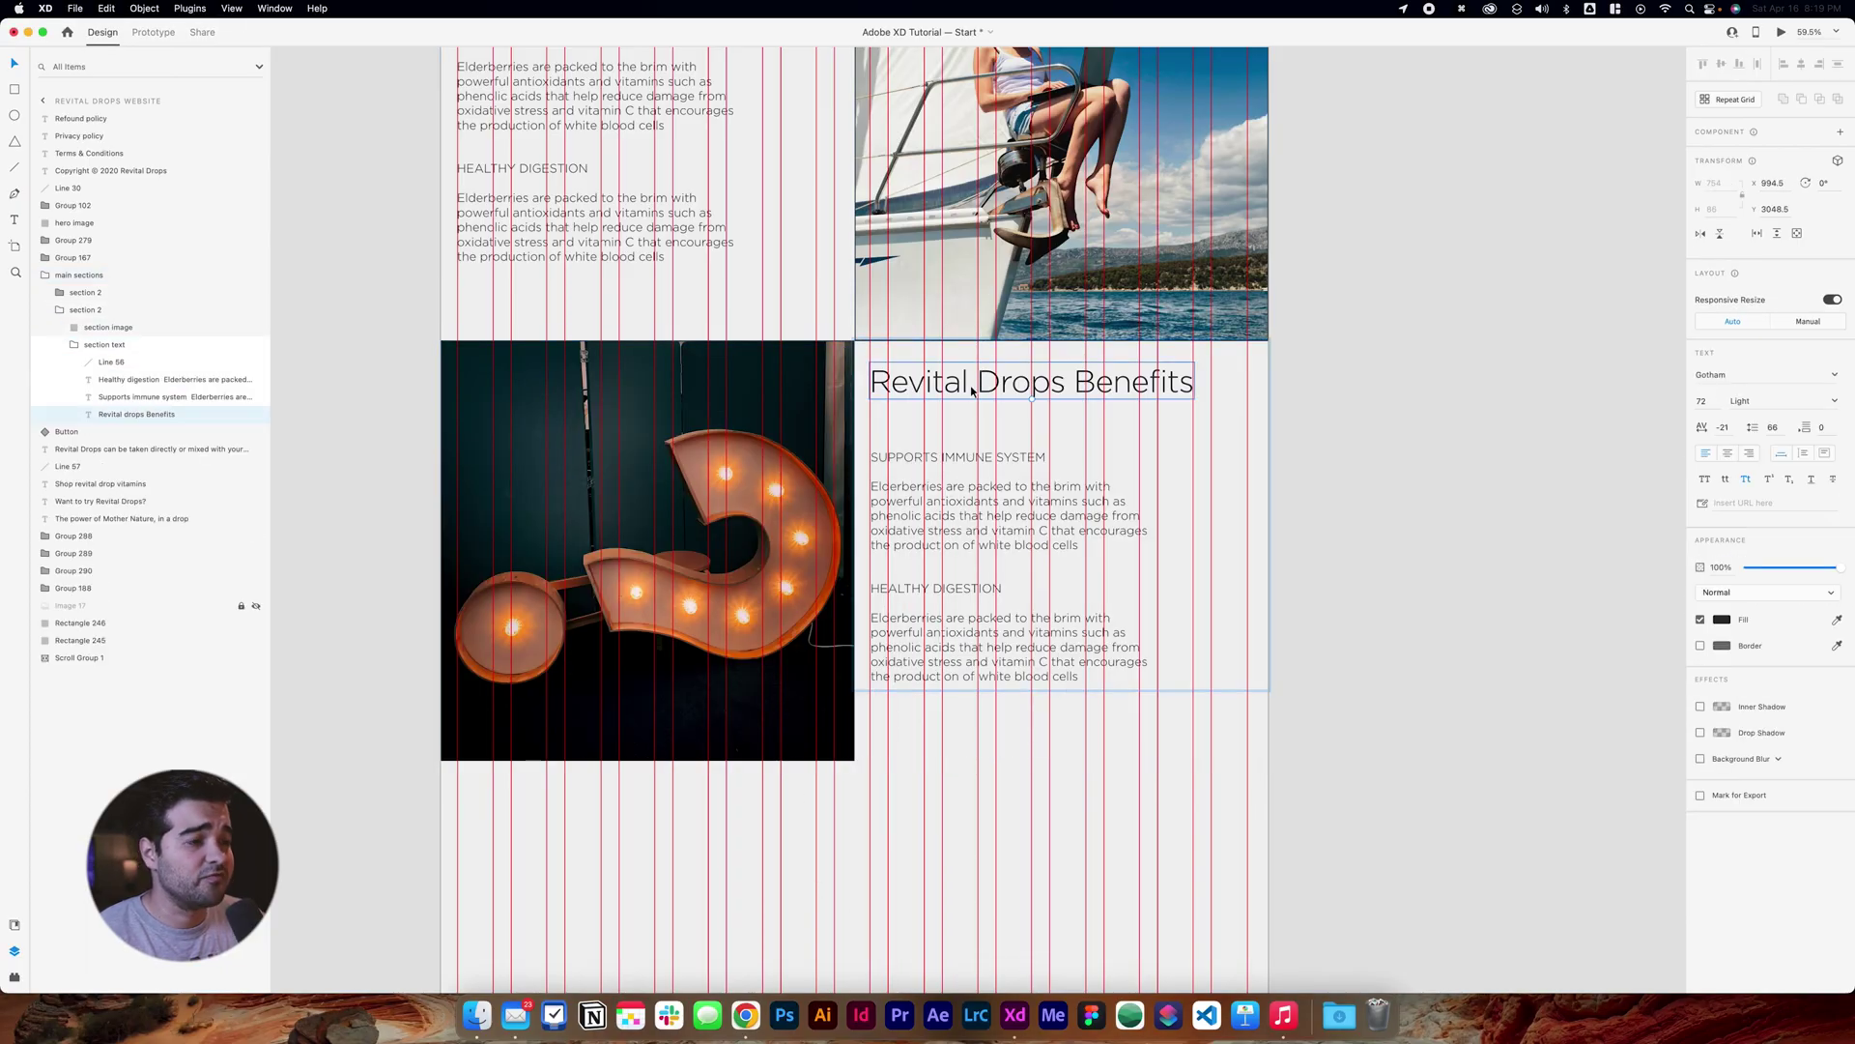
key("super+a")
type("R")
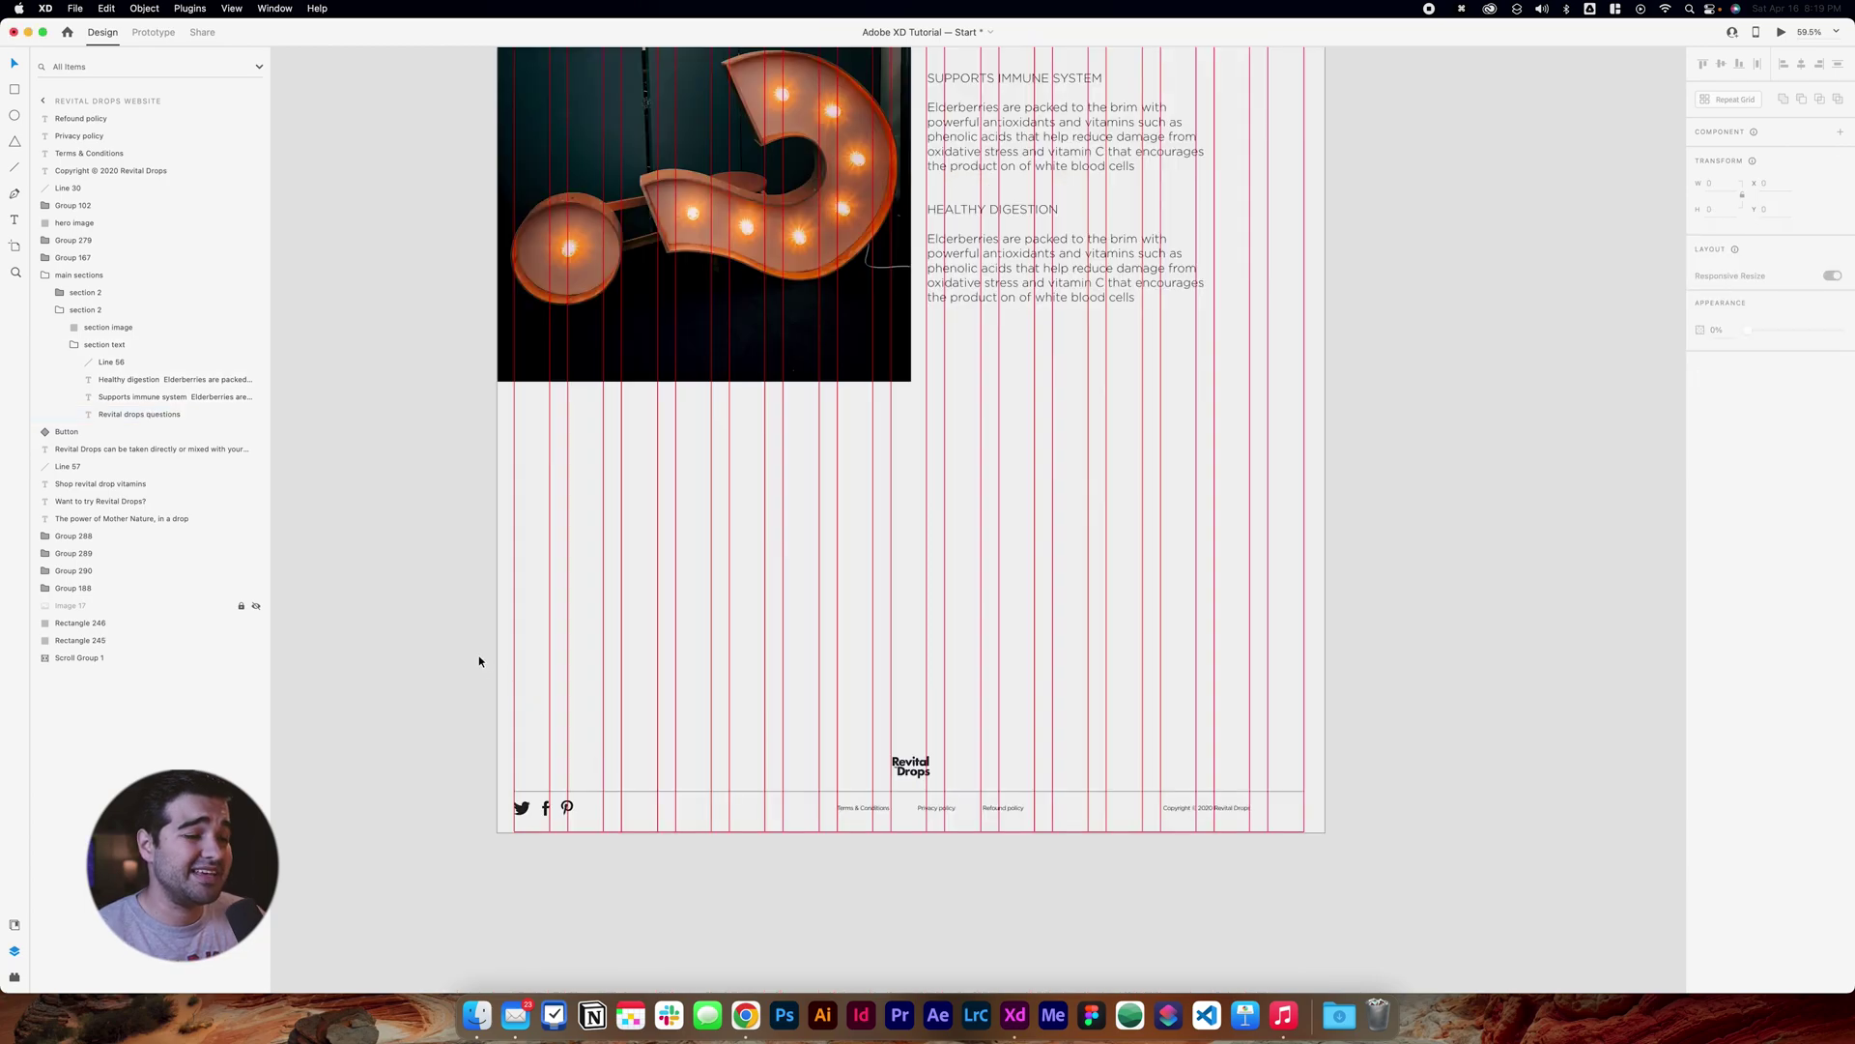
Move the footer up under the second section and shorten the artboard to 4353 high.
left_click_drag(418, 595, 1420, 887)
left_click_drag(875, 662, 876, 165)
left_click(843, 686)
double_click(842, 677)
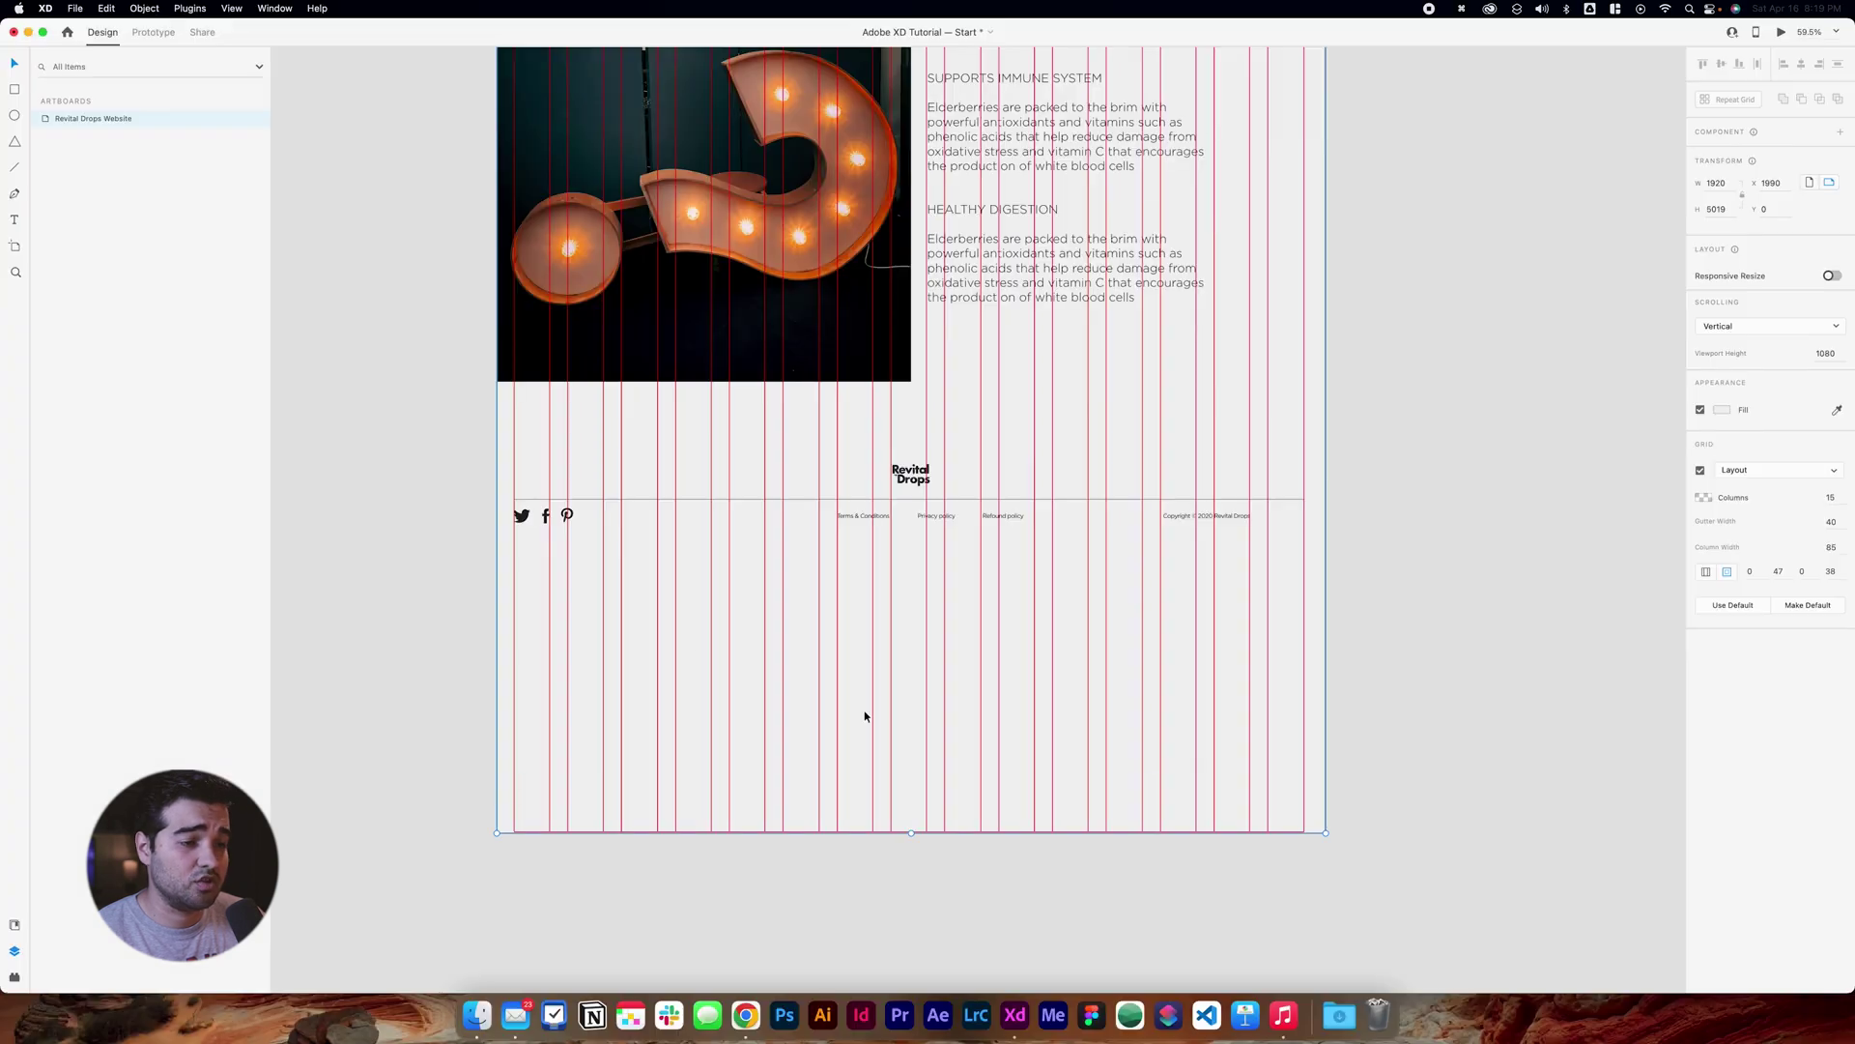
left_click_drag(912, 833, 911, 544)
left_click(1004, 626)
Preview the website and scroll down through the page.
key("super+Return")
scroll(1117, 595, "down", 10)
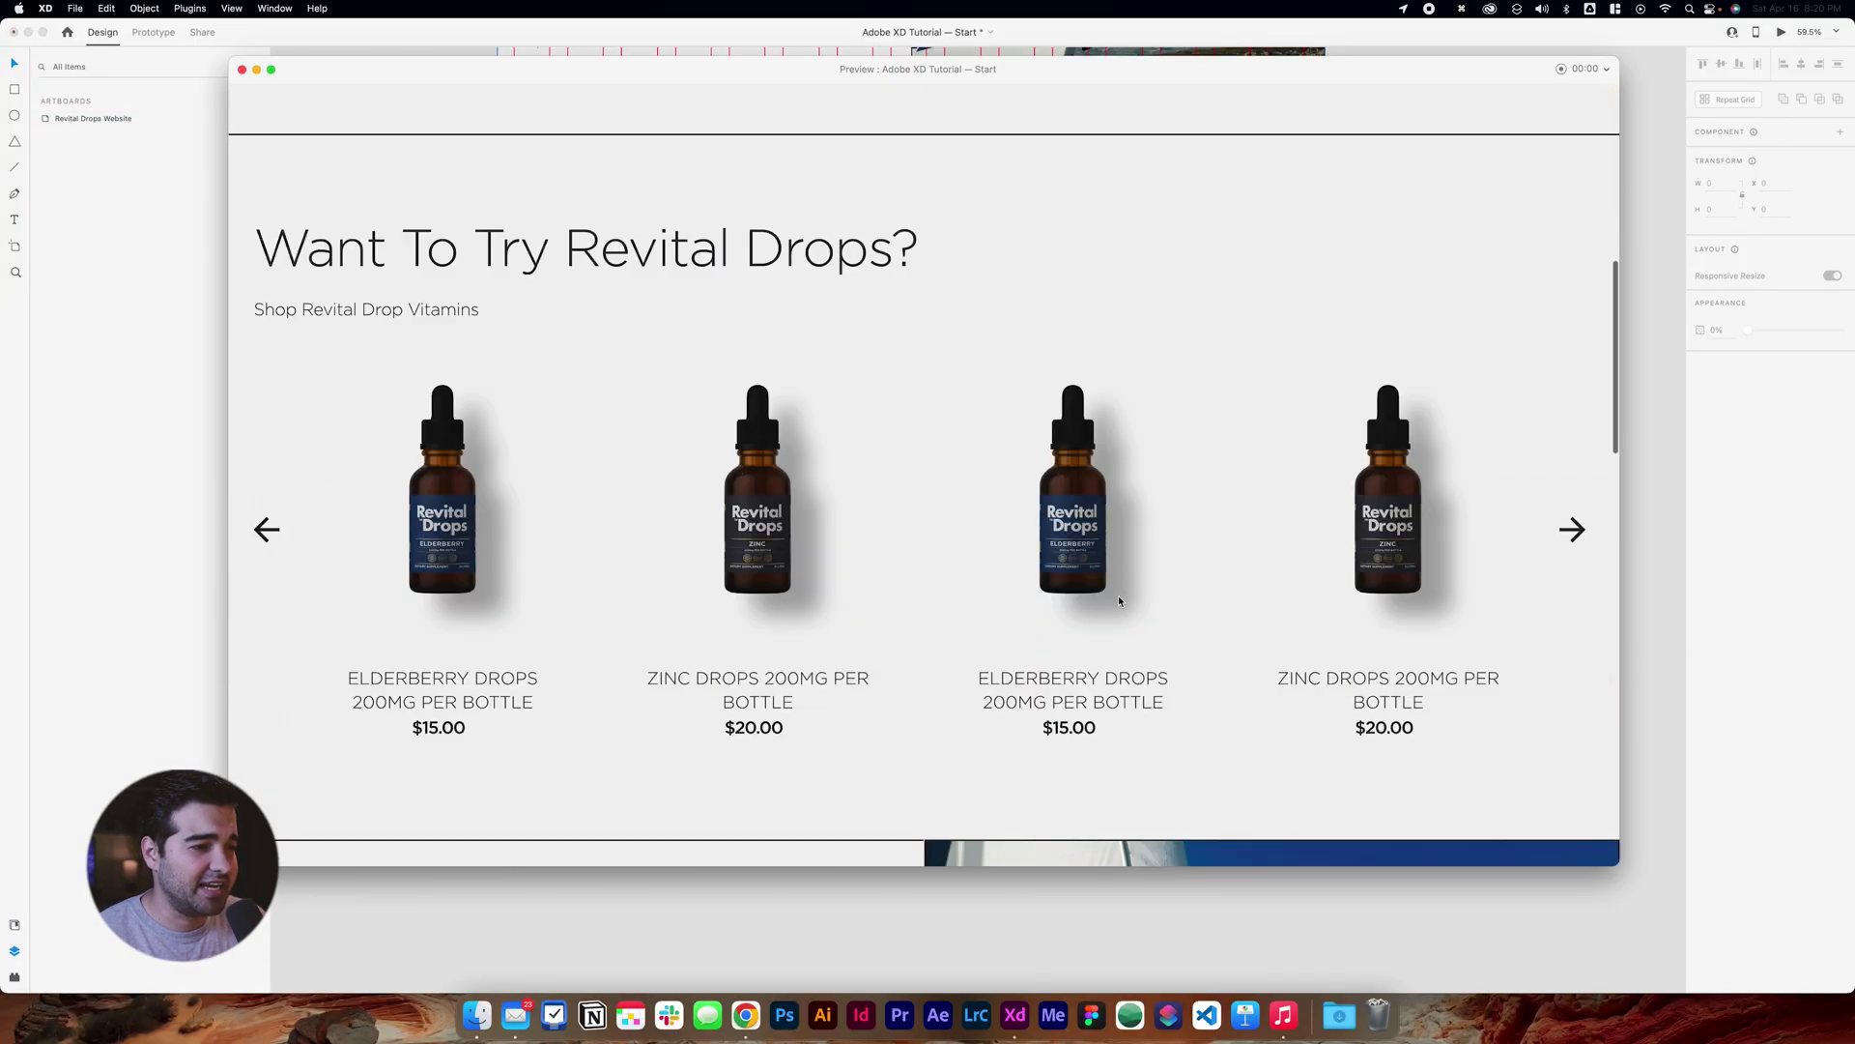
scroll(1118, 601, "down", 4)
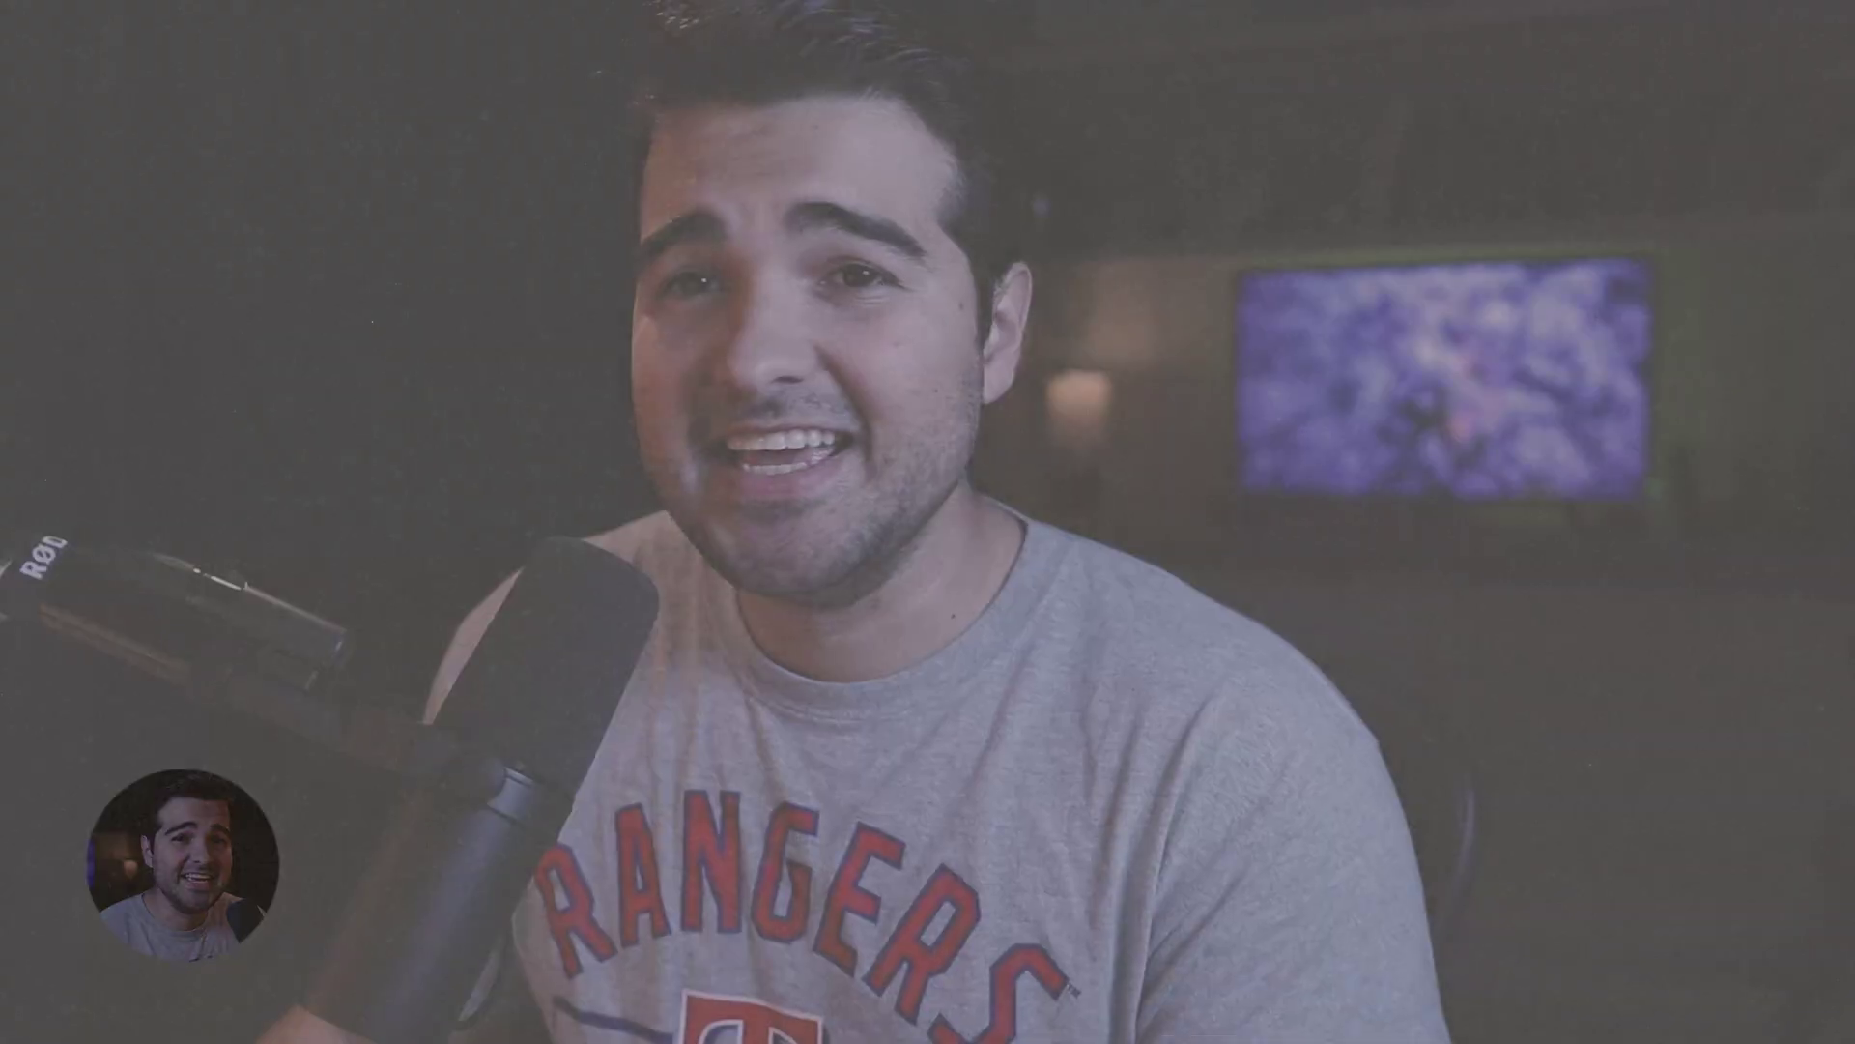